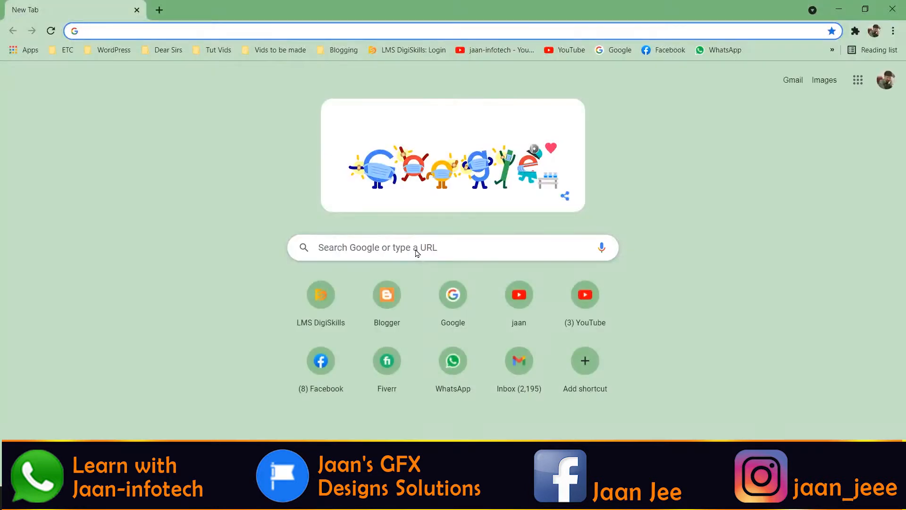
Step: Search Google for "fiverr gig pdf size" and look over the results on the maximum PDF size
left_click(400, 249)
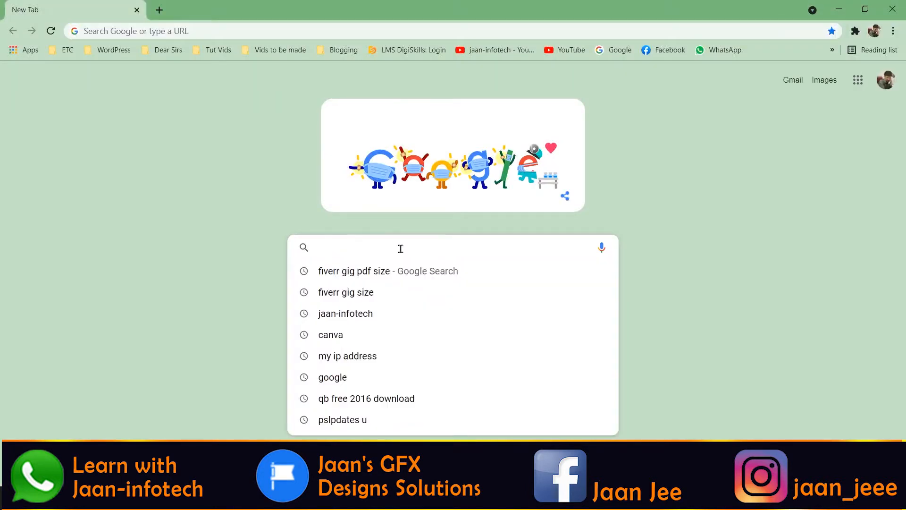
left_click(343, 275)
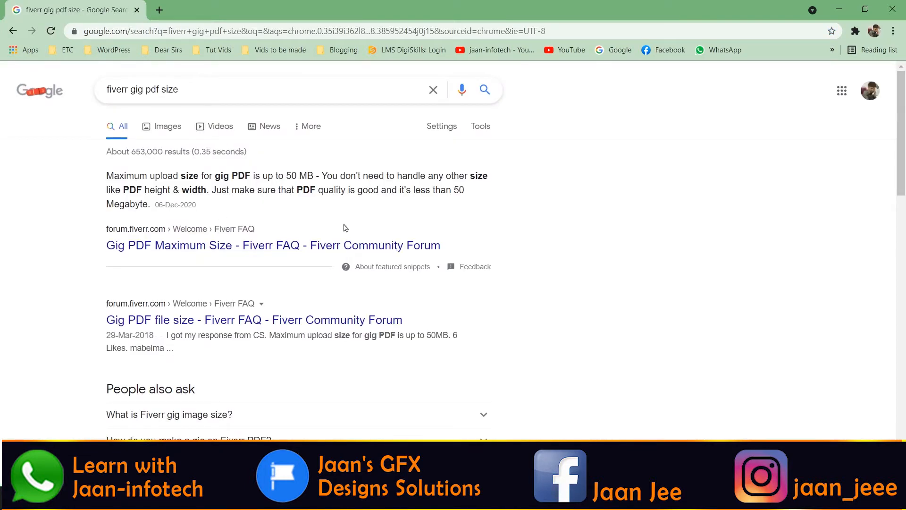
scroll(259, 317, "down", 2)
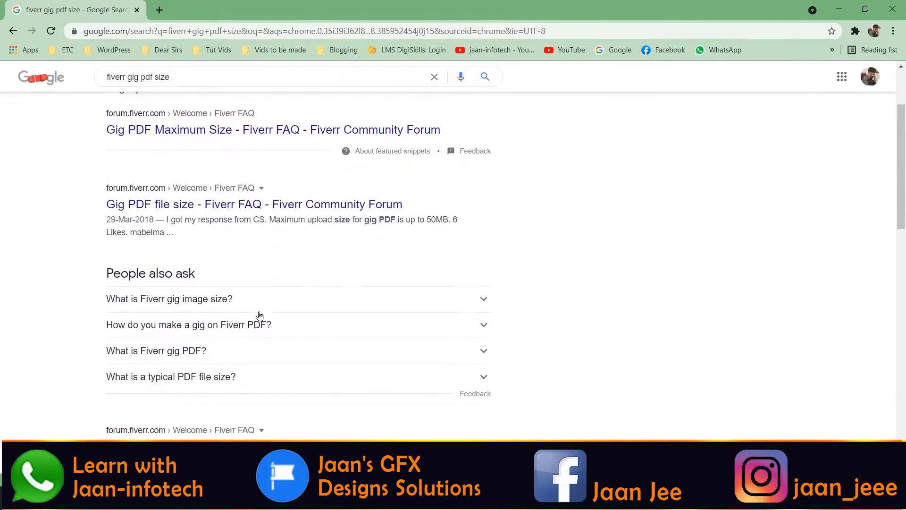
scroll(263, 300, "up", 2)
Step: Search Google for "fiverr gig video size 2021" and look through the results
left_click_drag(187, 89, 106, 94)
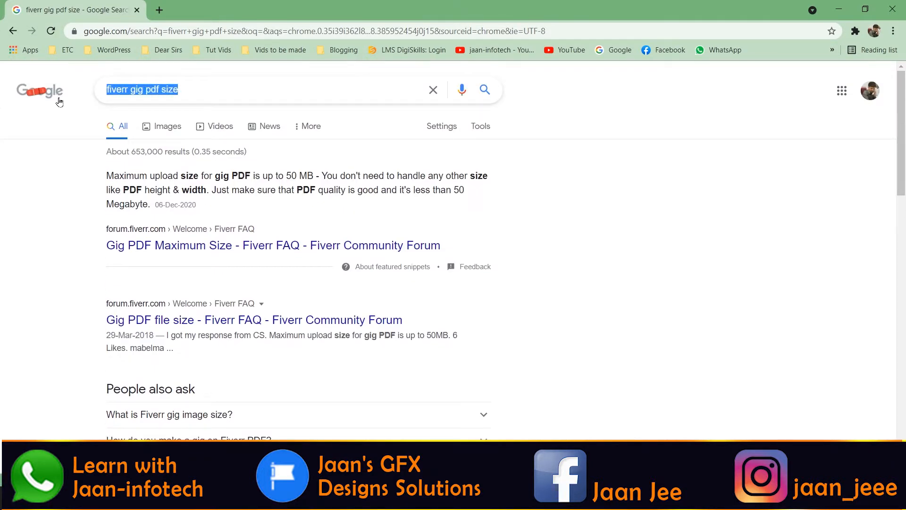
type("five")
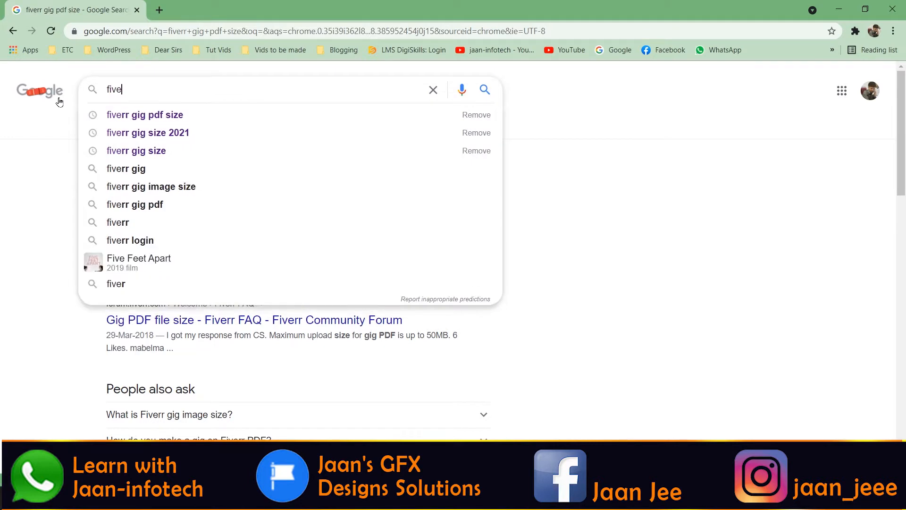
type("rr gig ")
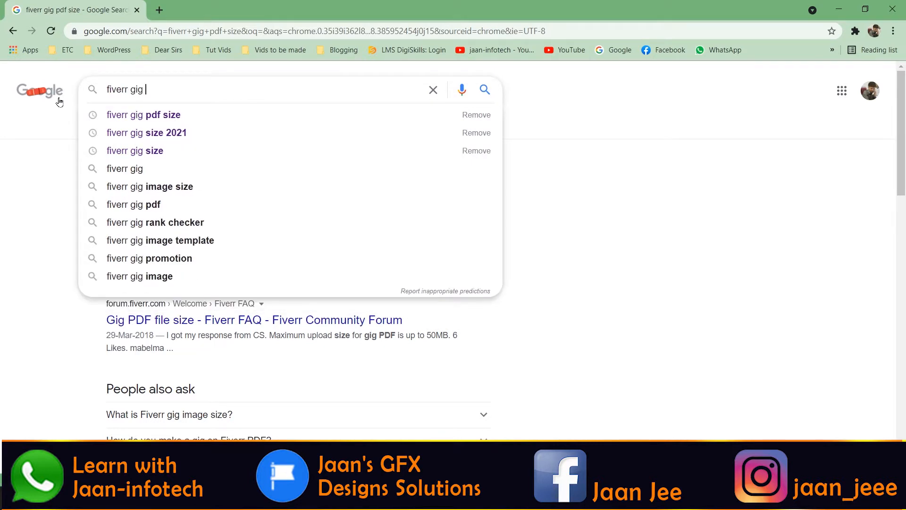
type("size")
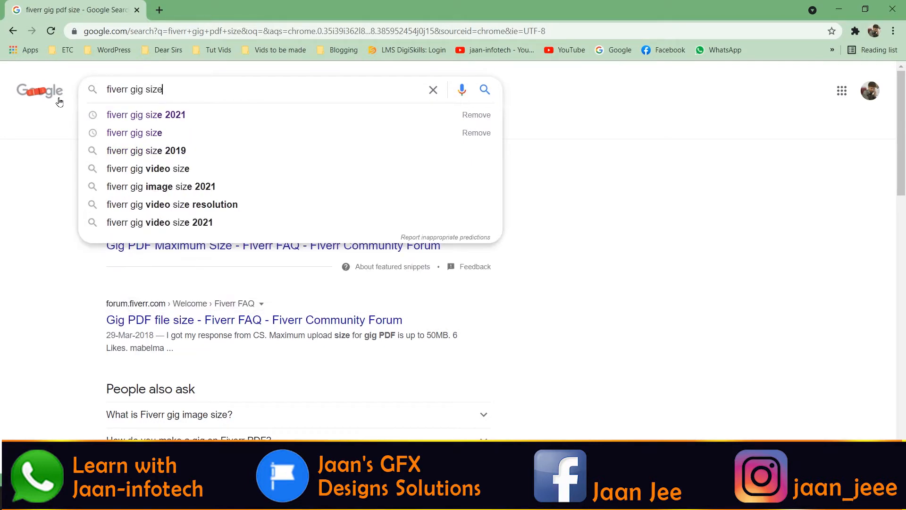
left_click(211, 224)
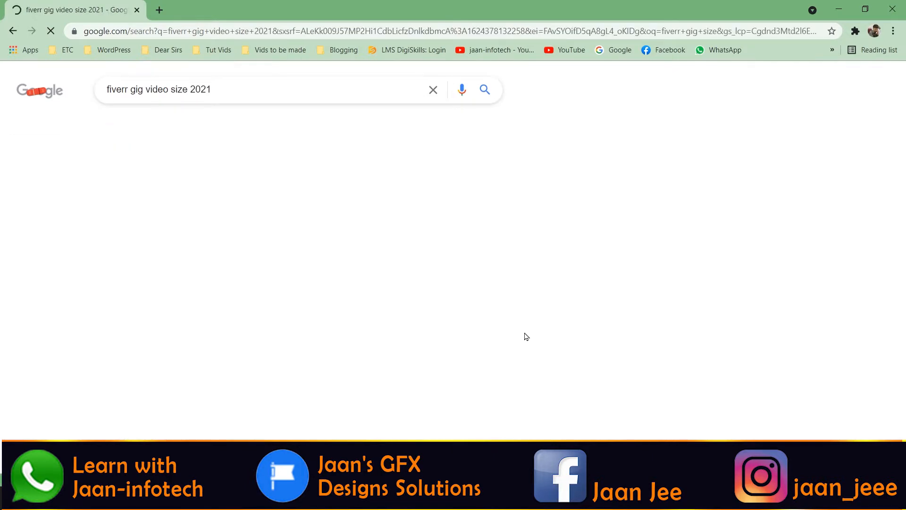
scroll(526, 336, "down", 14)
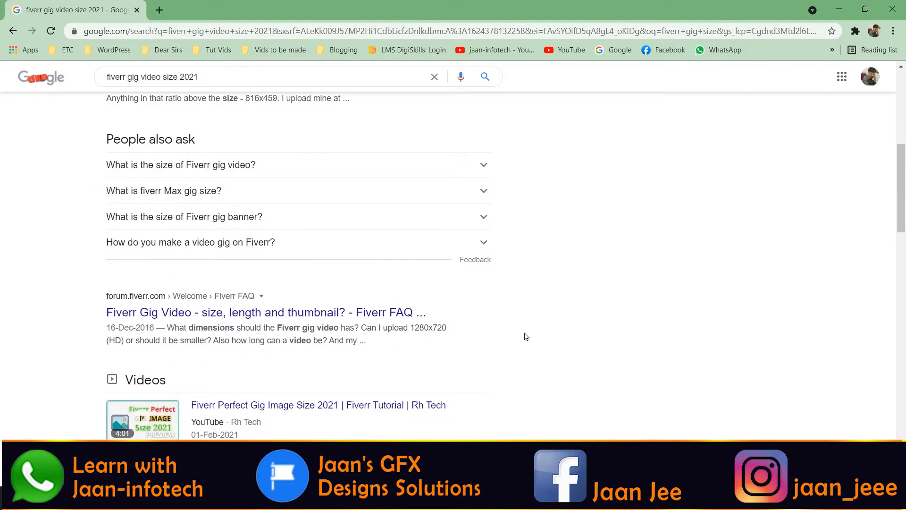
scroll(526, 337, "down", 5)
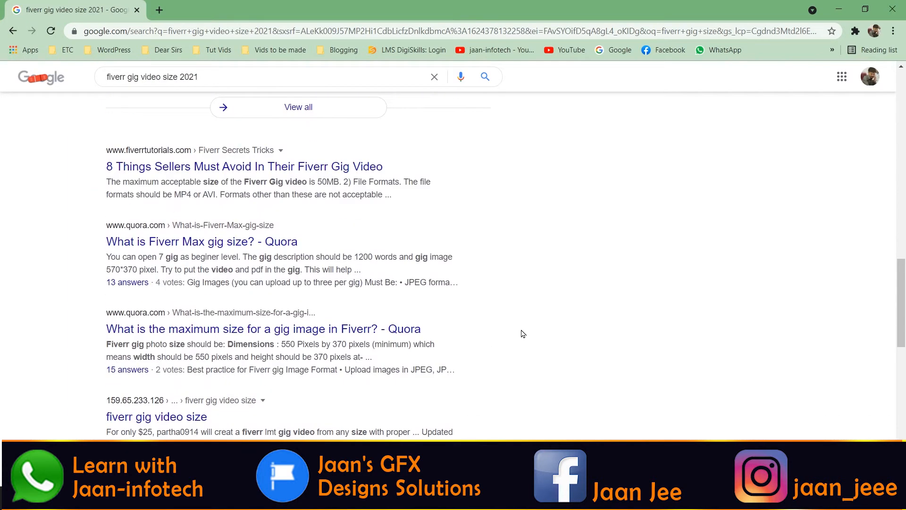
Step: Read the Quora answers to "What is Fiverr Max gig size?" and open the related question "What is the Fiverr gig image size?"
left_click(201, 242)
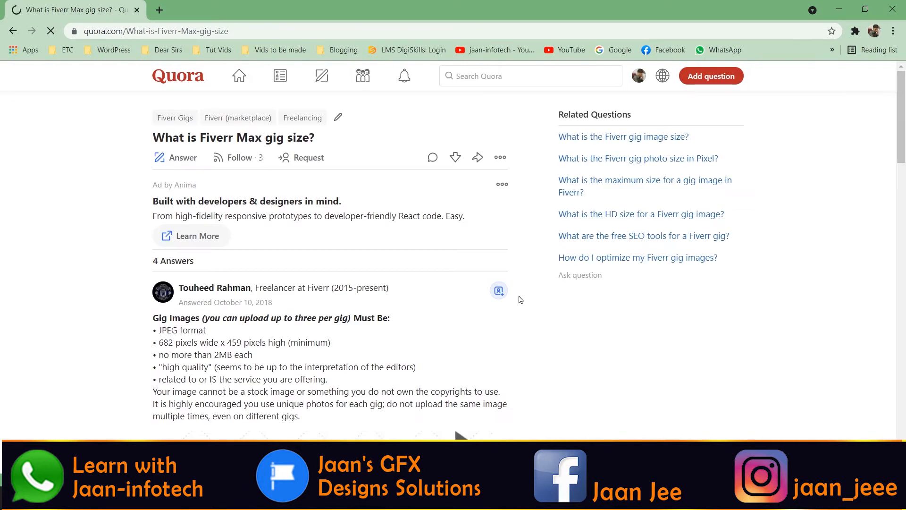
scroll(435, 310, "down", 8)
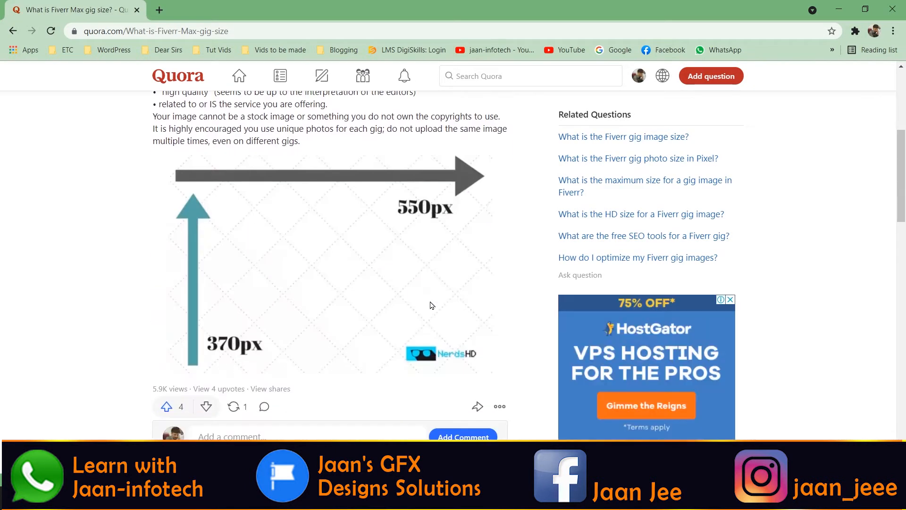
scroll(429, 302, "up", 2)
scroll(401, 274, "down", 12)
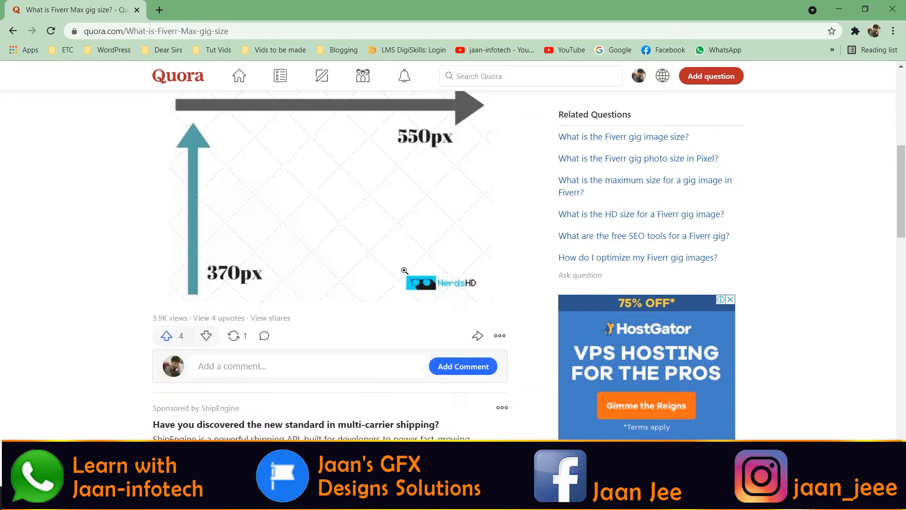
scroll(407, 327, "down", 10)
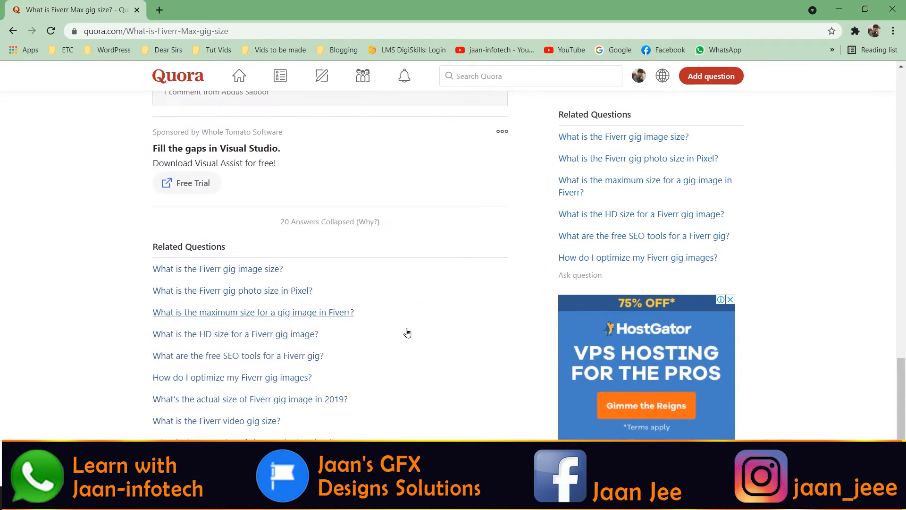
scroll(406, 335, "up", 7)
scroll(406, 337, "down", 5)
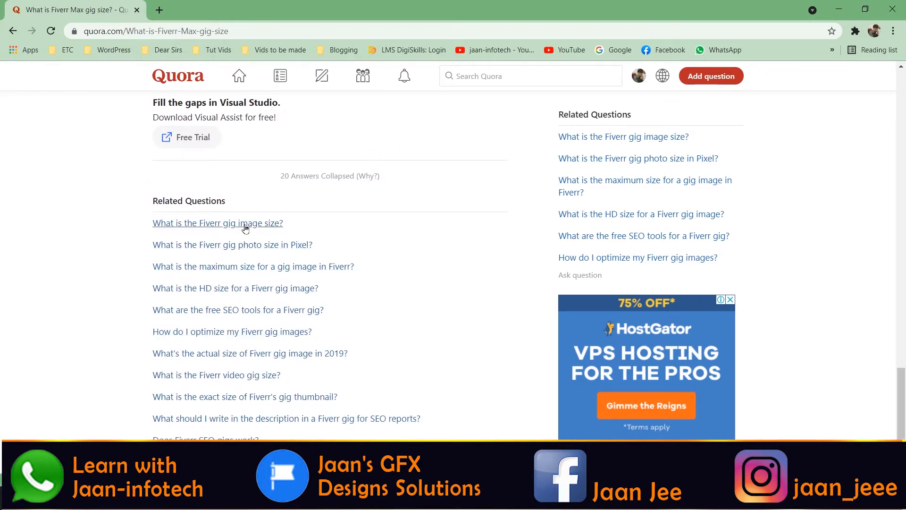
left_click(239, 227)
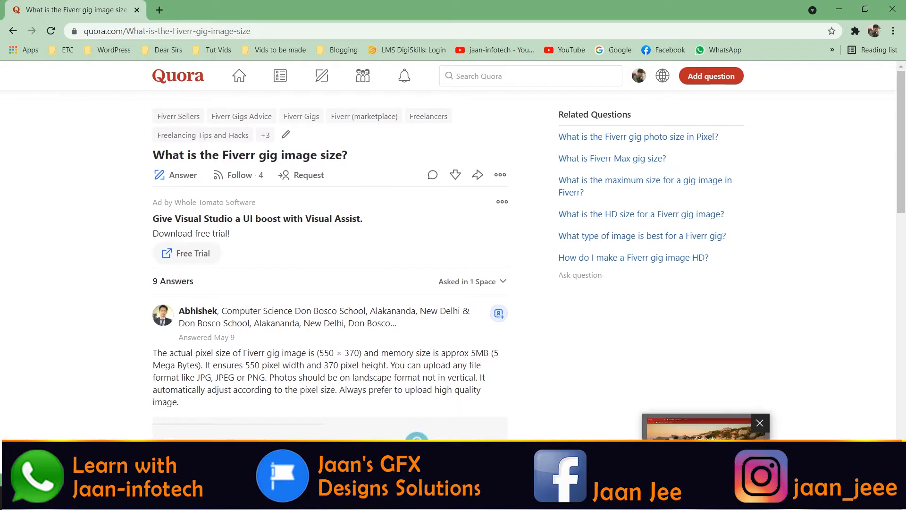
Step: Switch to the other Chrome window, search Google for "fiverr" and open the official Fiverr site from the sponsored result
left_click(706, 500)
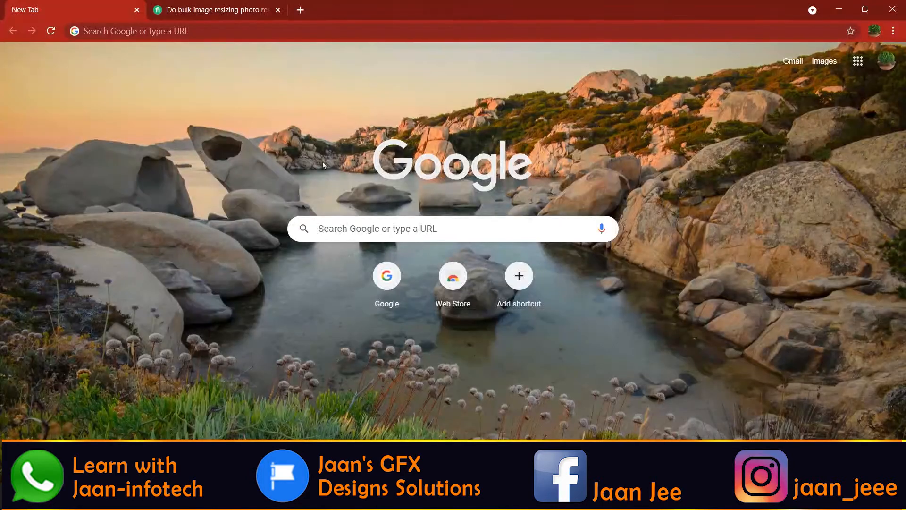
left_click(343, 233)
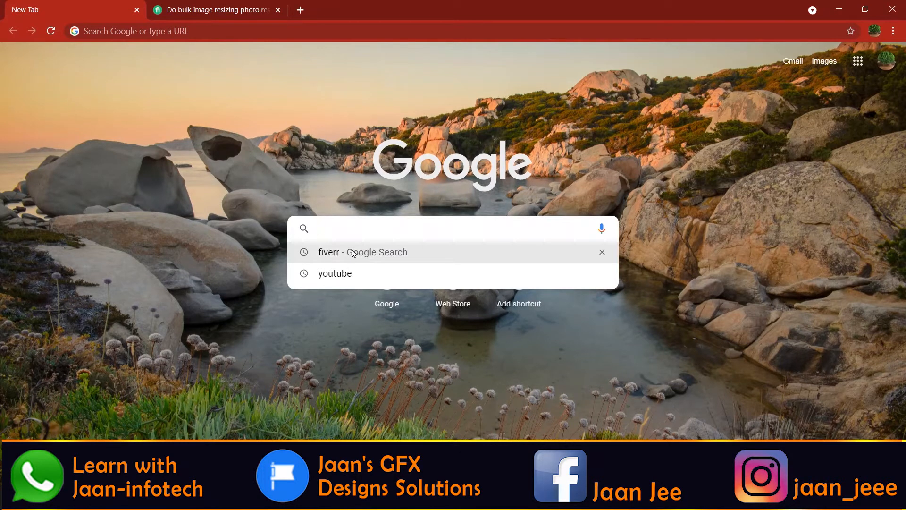
left_click(355, 254)
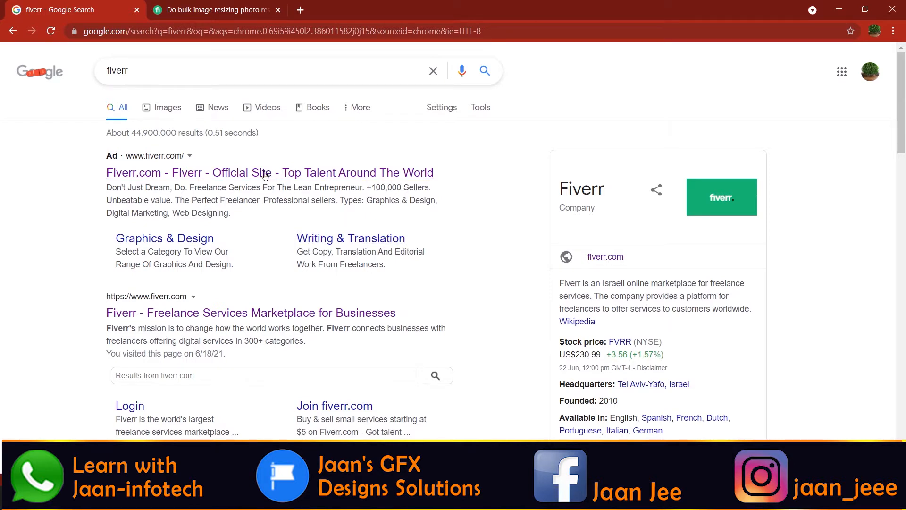
scroll(244, 178, "down", 2)
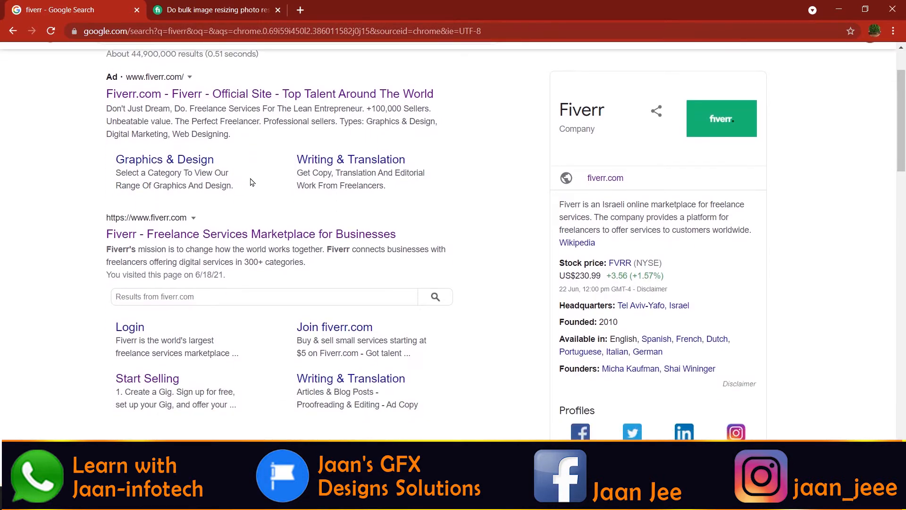
scroll(249, 179, "up", 2)
left_click(248, 175)
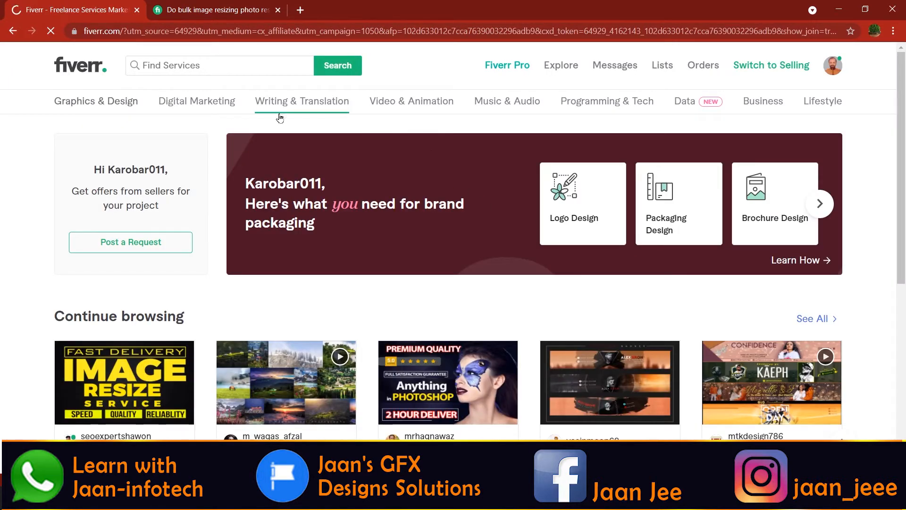
Step: Examine the gig thumbnails in the recommended sections of the Fiverr home page, dismissing the Learn course promotion
scroll(333, 295, "down", 2)
scroll(332, 292, "down", 2)
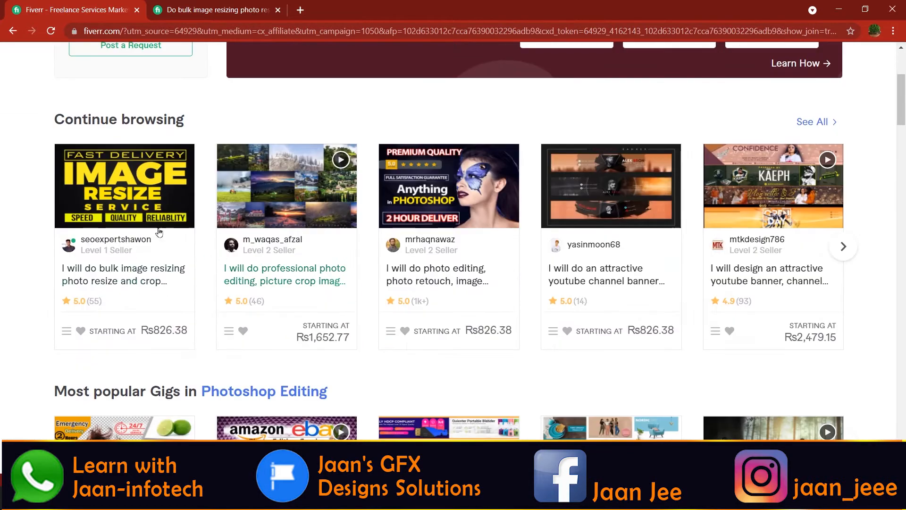
scroll(452, 221, "down", 3)
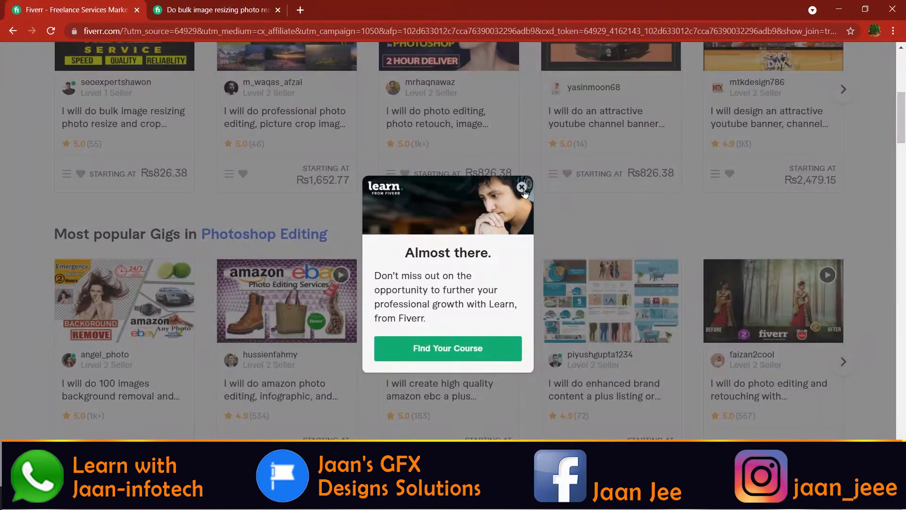
left_click(522, 188)
scroll(178, 331, "down", 9)
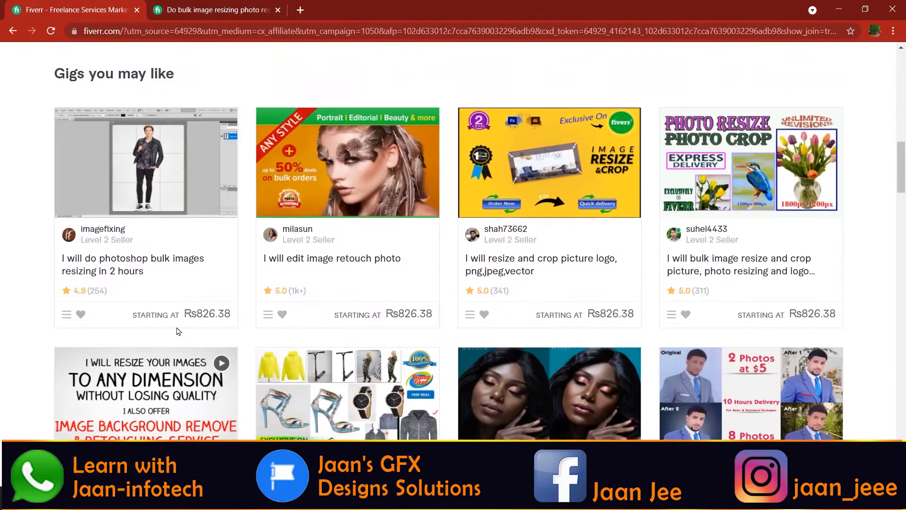
scroll(179, 332, "up", 1)
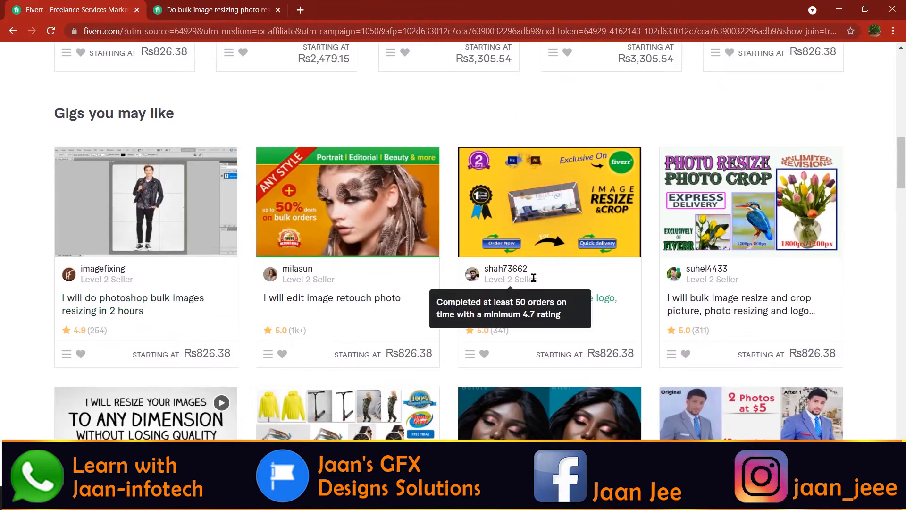
scroll(534, 278, "down", 10)
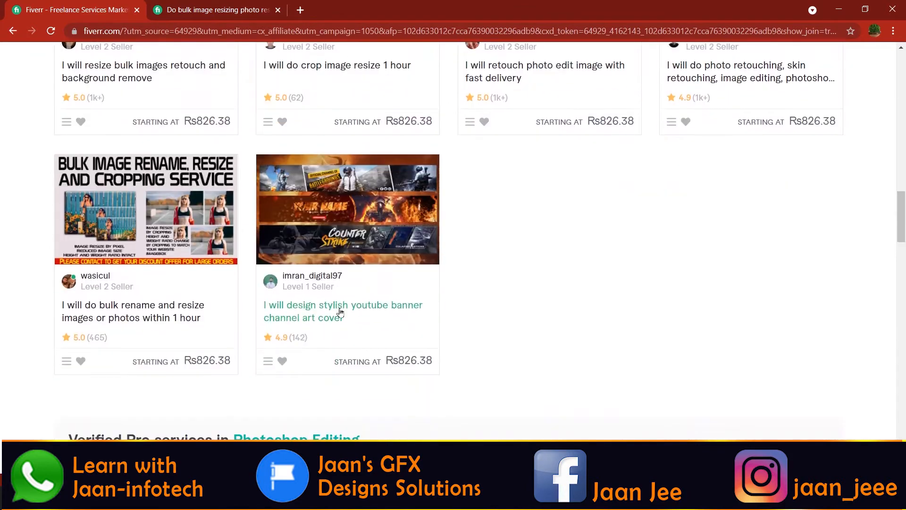
scroll(340, 312, "down", 4)
scroll(593, 318, "up", 10)
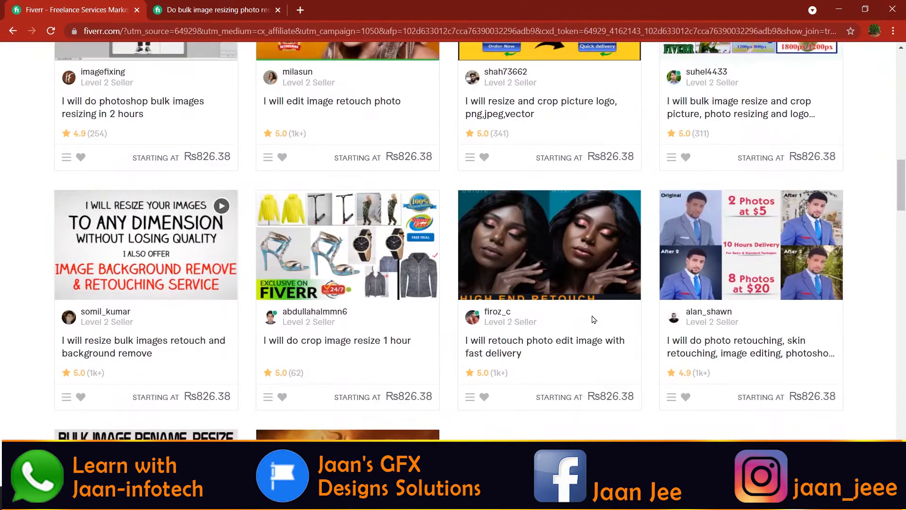
scroll(593, 319, "up", 9)
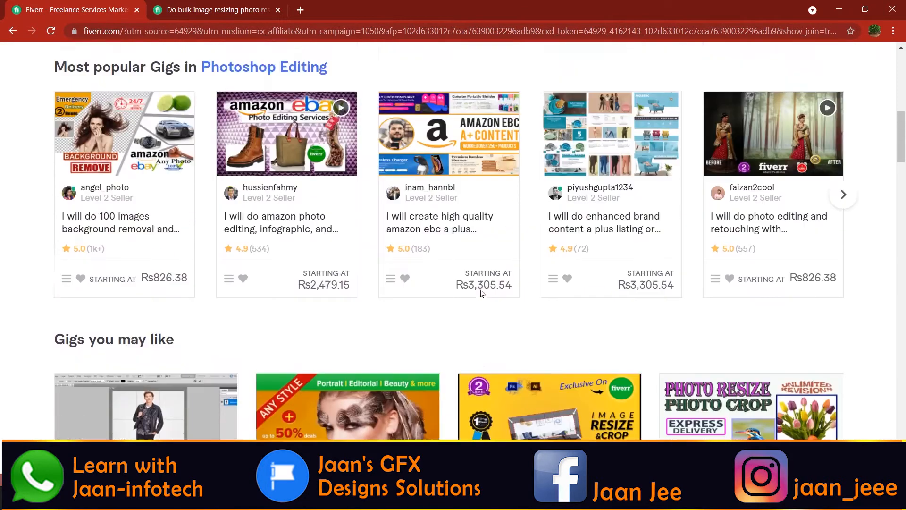
scroll(482, 294, "up", 8)
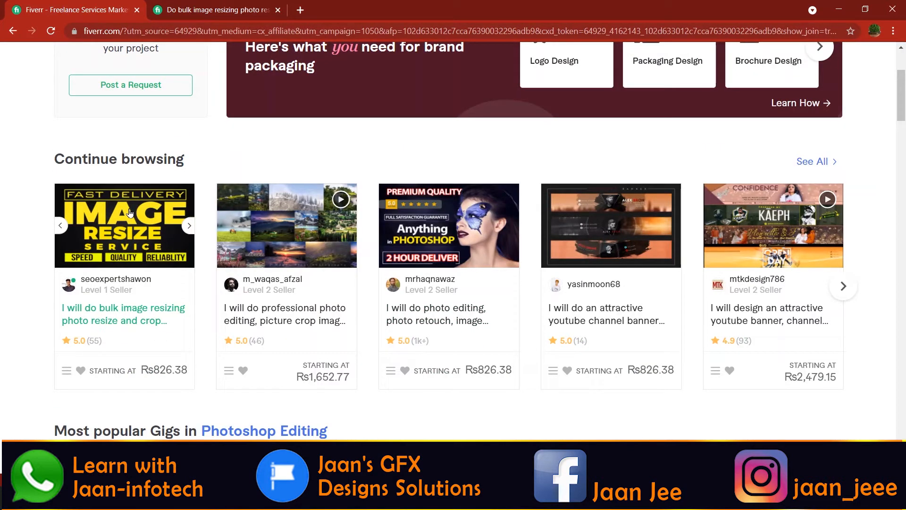
Step: Open the bulk image resizing gig, examine its gallery image and description, and return to the Fiverr home page
left_click(390, 305)
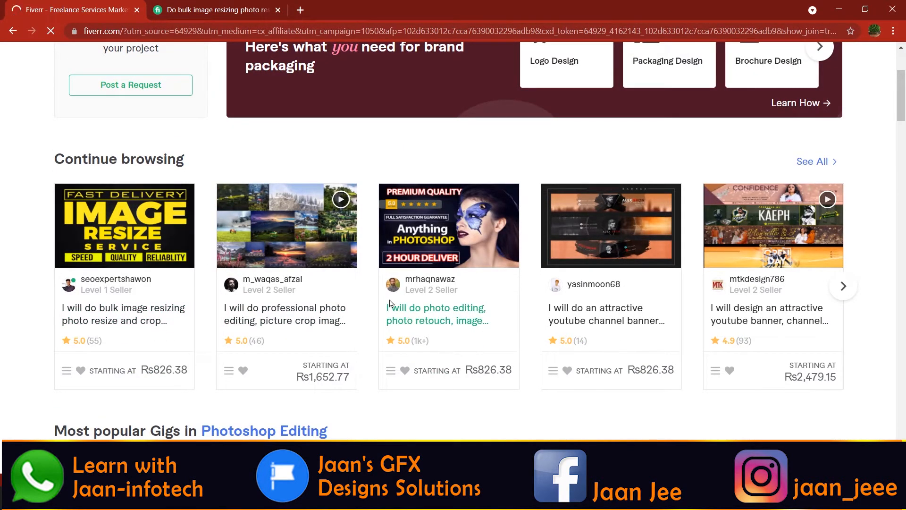
scroll(376, 293, "down", 5)
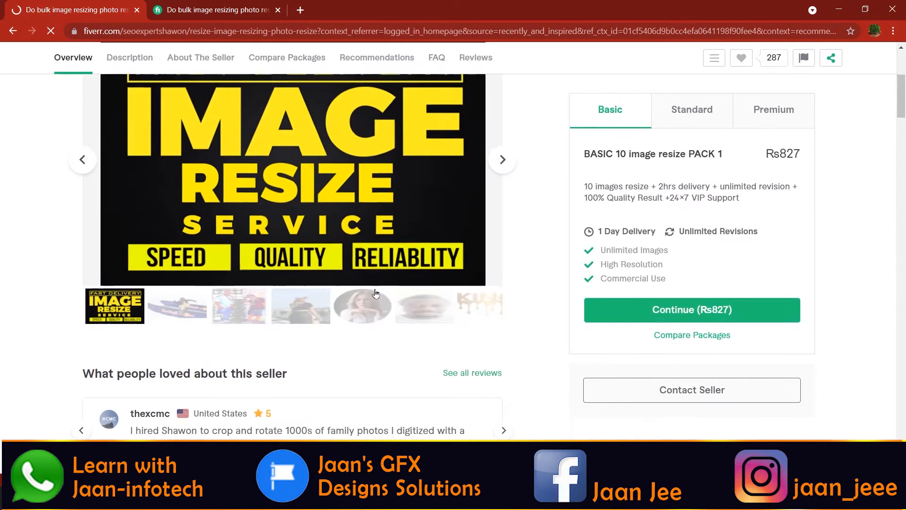
scroll(376, 294, "up", 2)
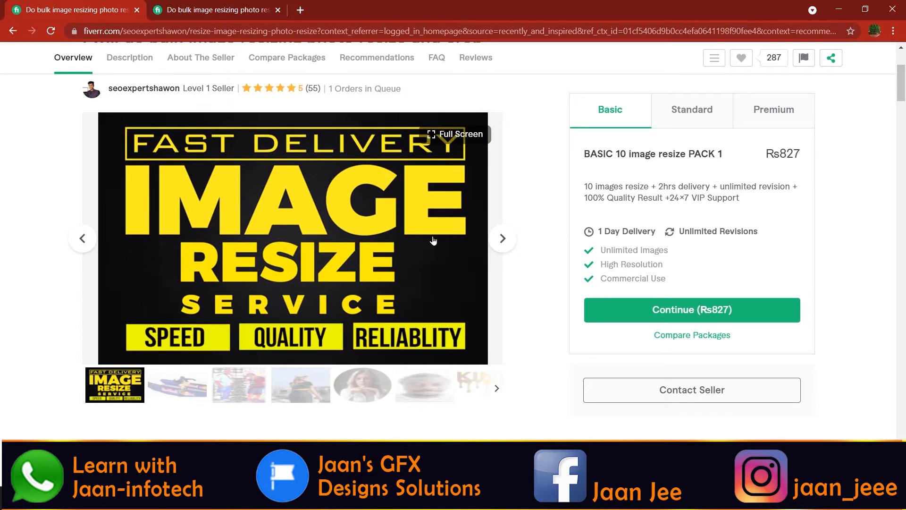
scroll(433, 238, "up", 4)
scroll(439, 231, "down", 10)
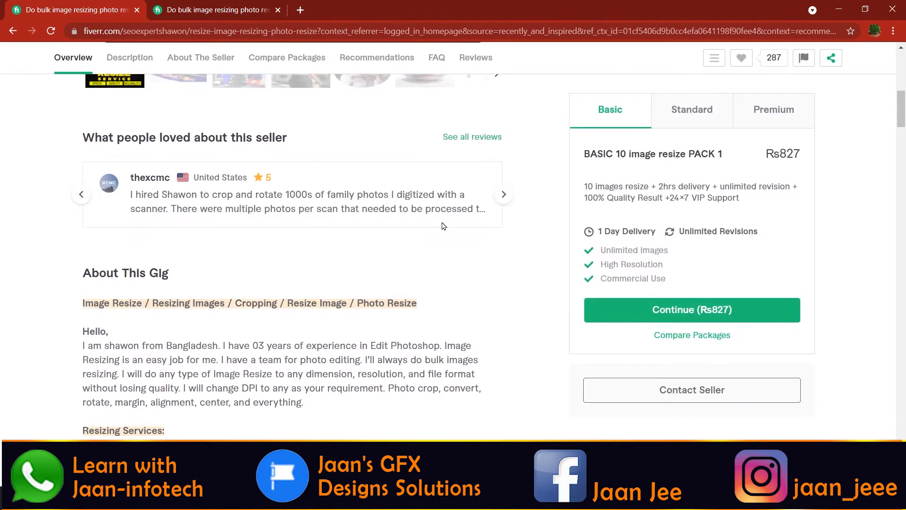
scroll(441, 226, "down", 12)
scroll(330, 228, "up", 8)
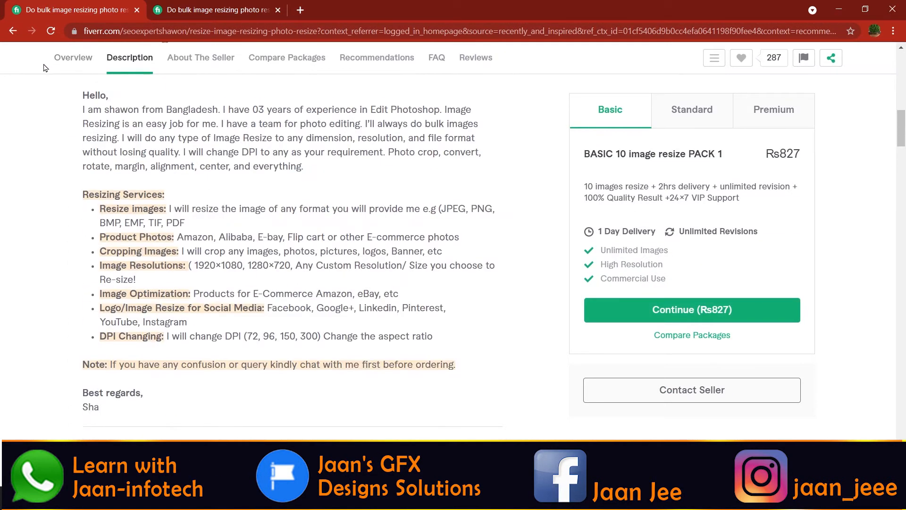
left_click(13, 32)
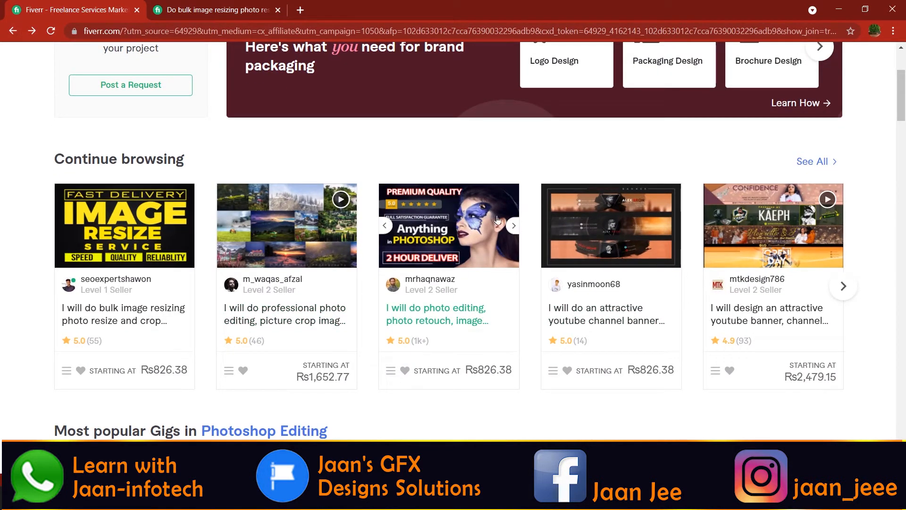
Step: Open the photo editing, photo retouch and image resize gig, examine its gallery image and reviews, and return to the Fiverr home page
left_click(439, 220)
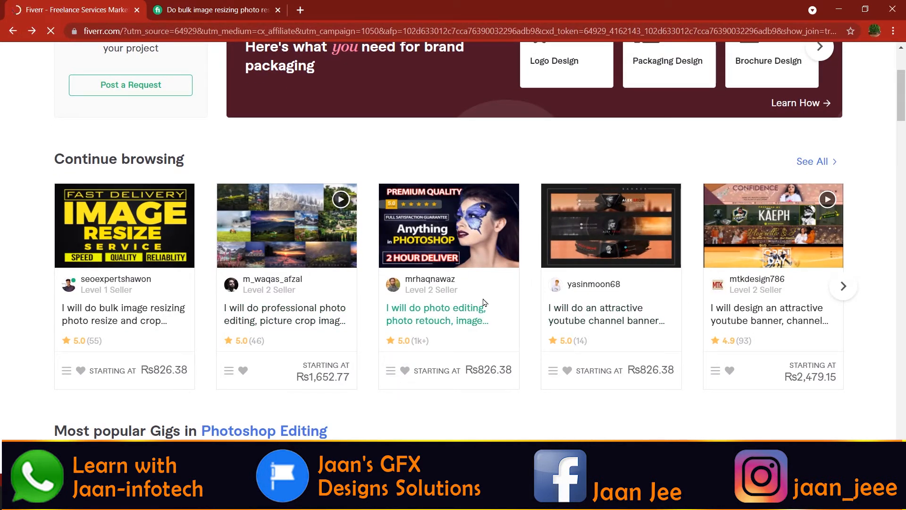
scroll(484, 302, "down", 5)
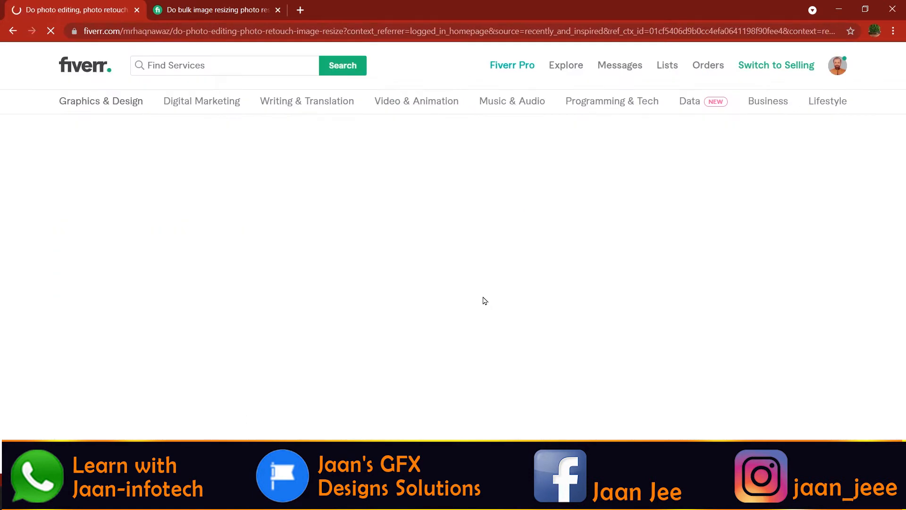
scroll(355, 286, "down", 2)
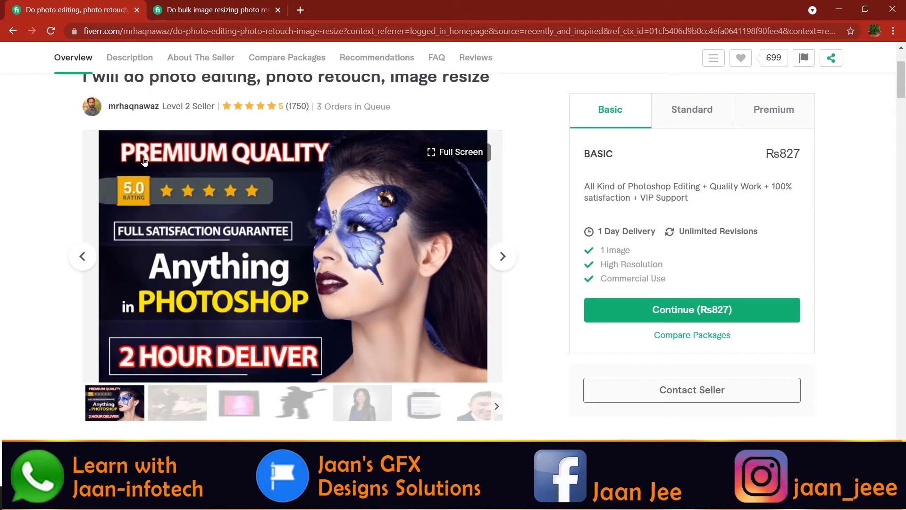
scroll(189, 332, "down", 4)
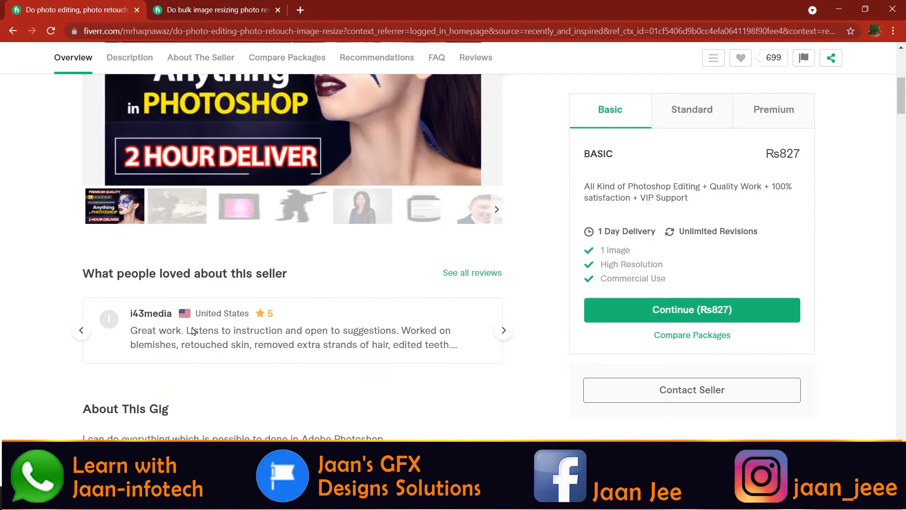
scroll(321, 324, "up", 6)
scroll(321, 323, "down", 6)
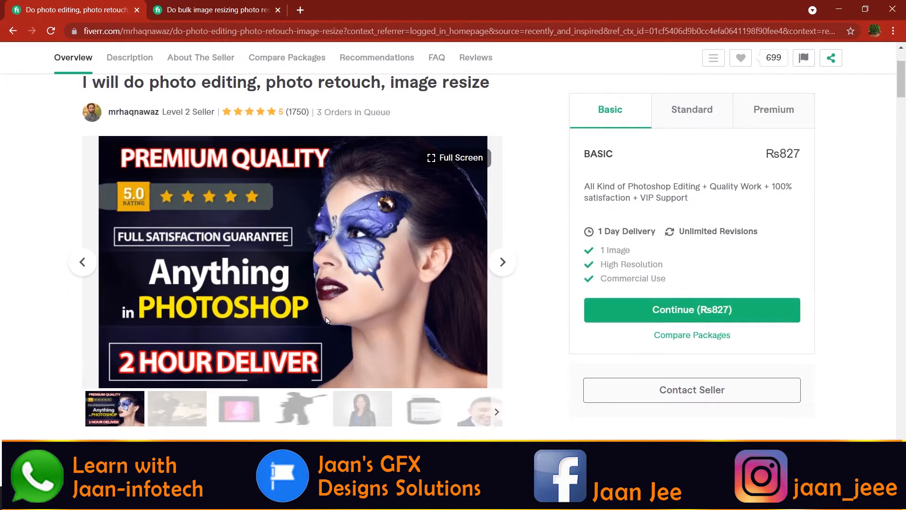
key("alt+Left")
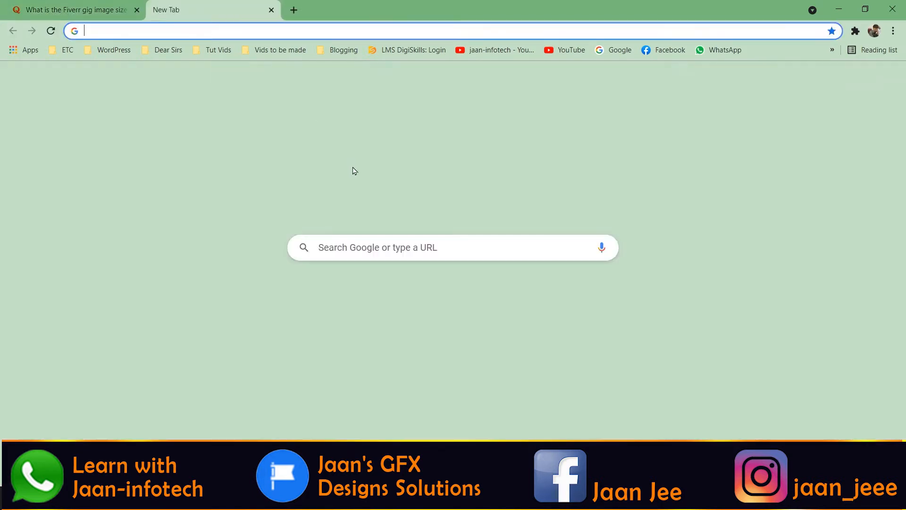
Step: Switch to the other Chrome window, go to Canva.com in a new tab and postpone the email confirmation
left_click(159, 10)
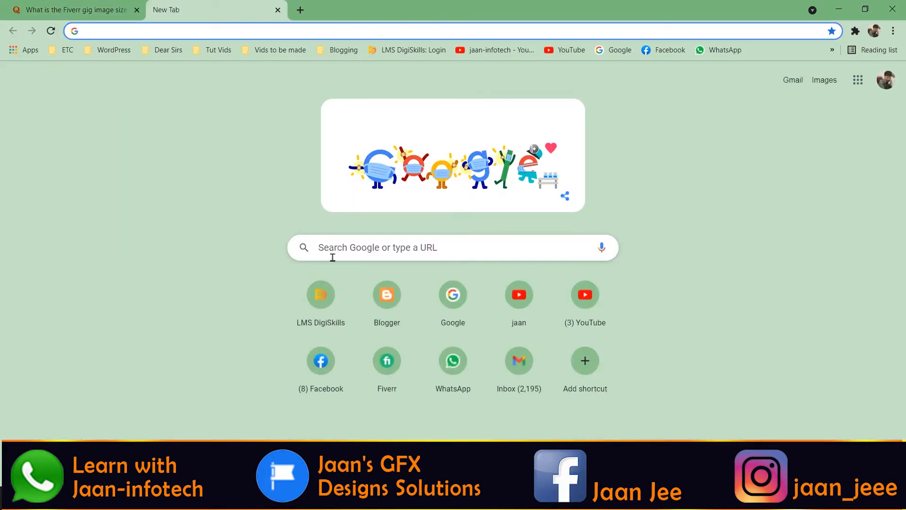
left_click(337, 254)
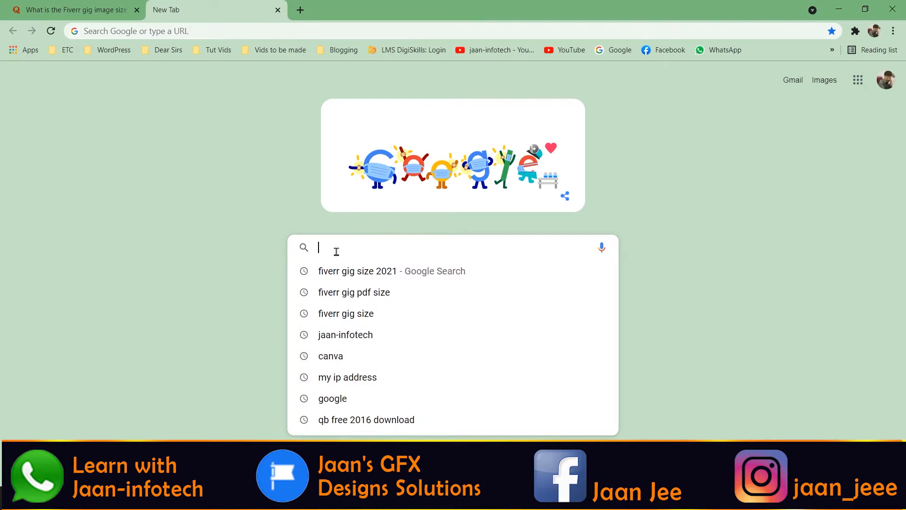
type("Canva")
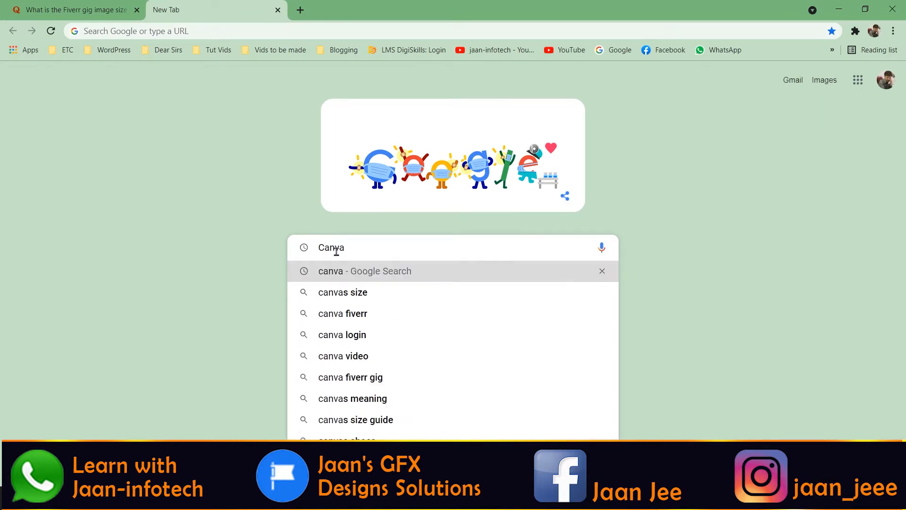
type(".com")
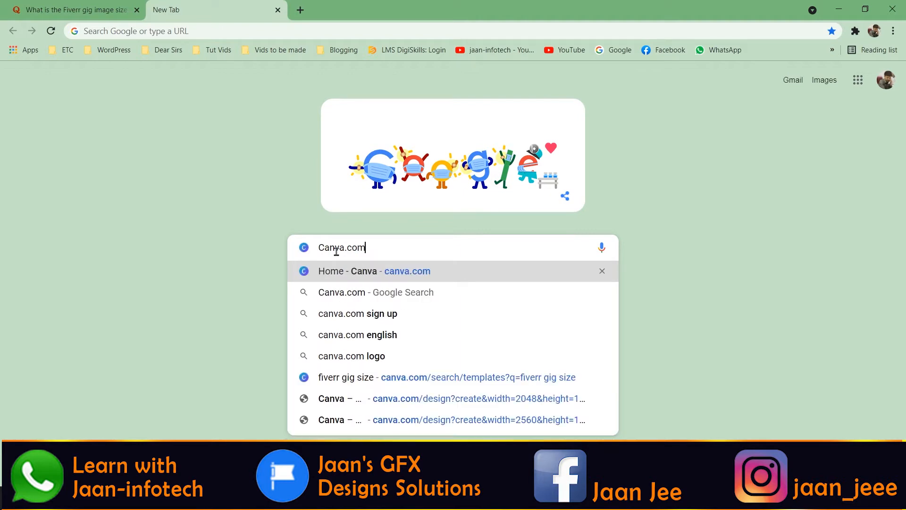
key("Return")
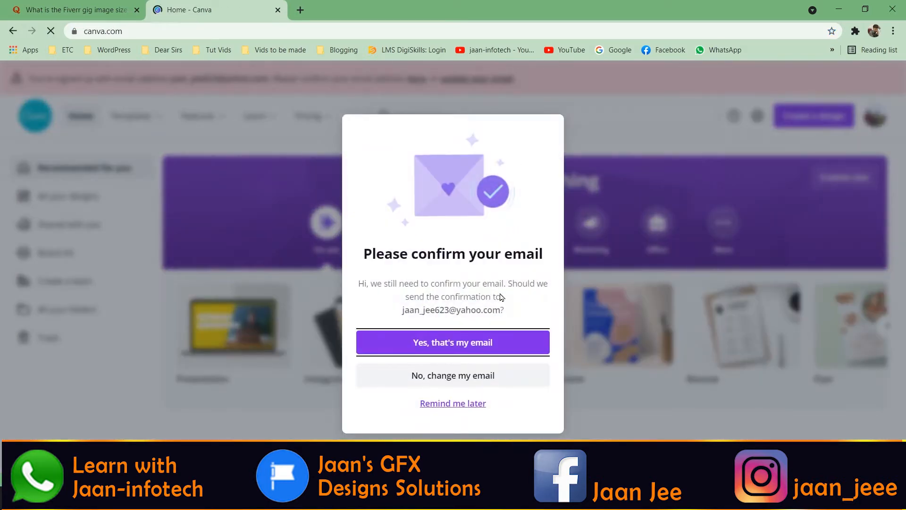
left_click(451, 403)
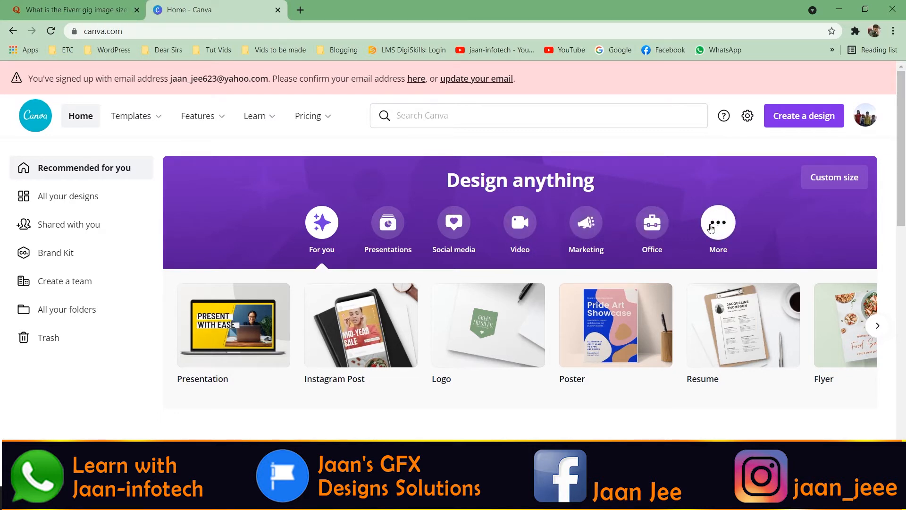
Step: Open the existing "Fast Delivery" image resize design to view it, and return to the Canva home page, postponing the email confirmation
scroll(532, 370, "down", 3)
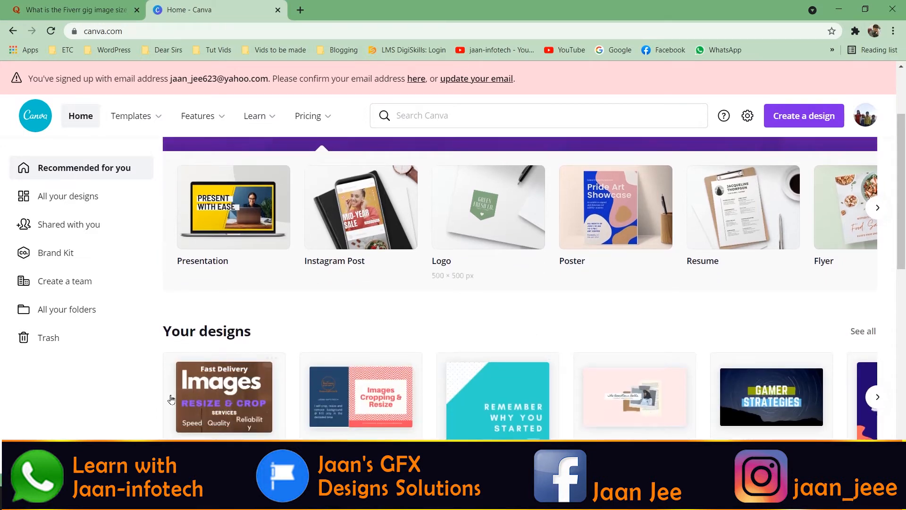
left_click(474, 235)
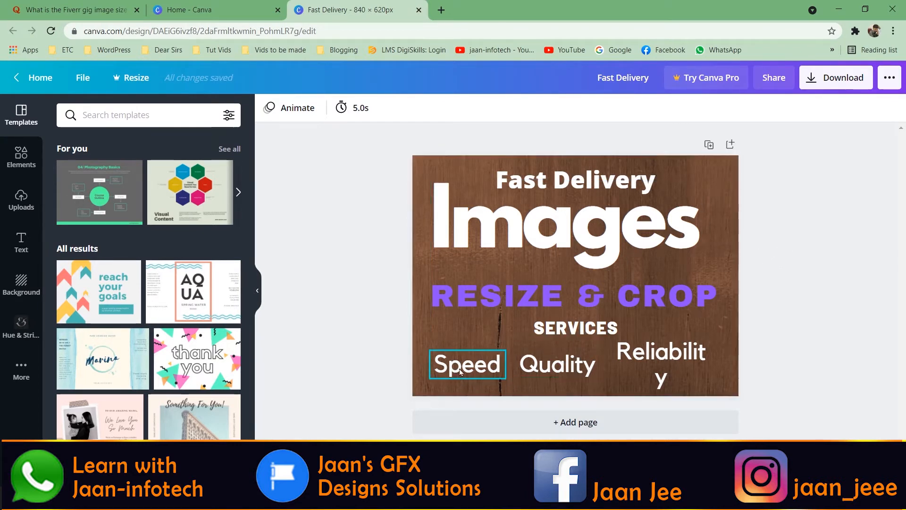
left_click(35, 82)
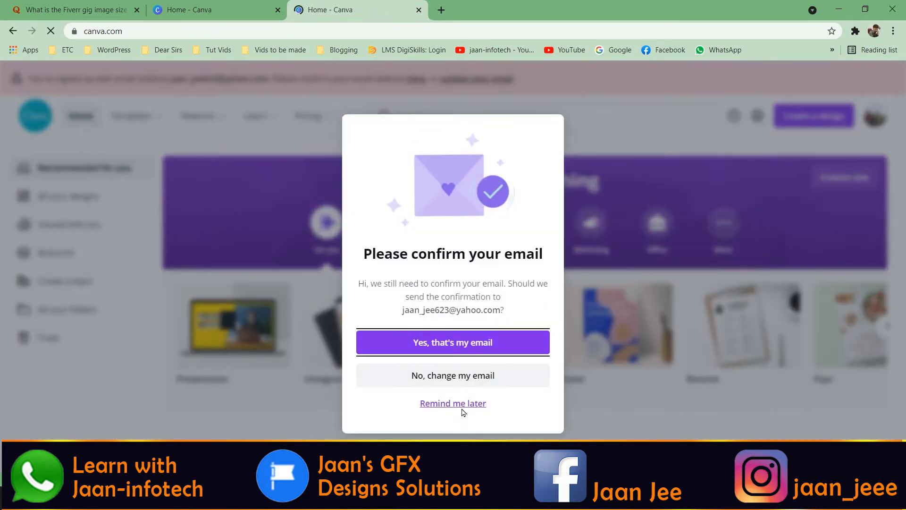
left_click(460, 406)
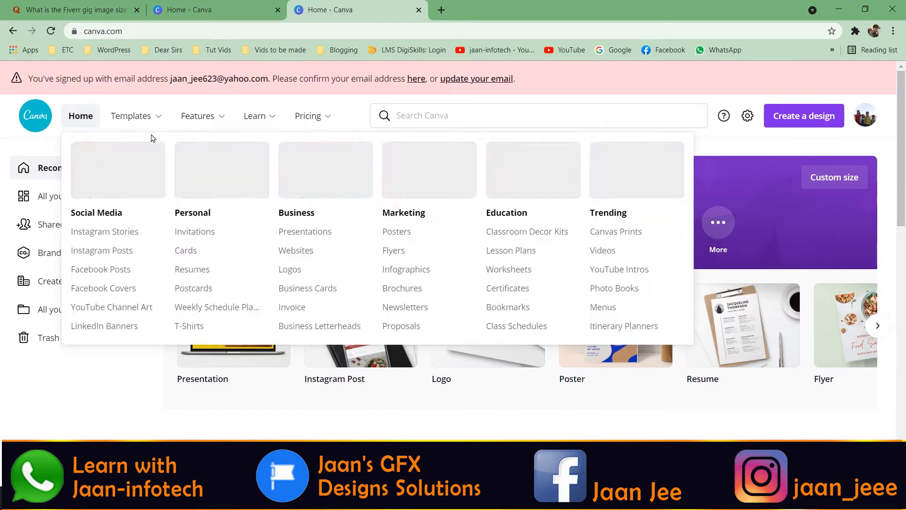
Step: Go to the Templates page, preview the Yellow and White Simple Modern Business Presentation template and close the preview
left_click(152, 119)
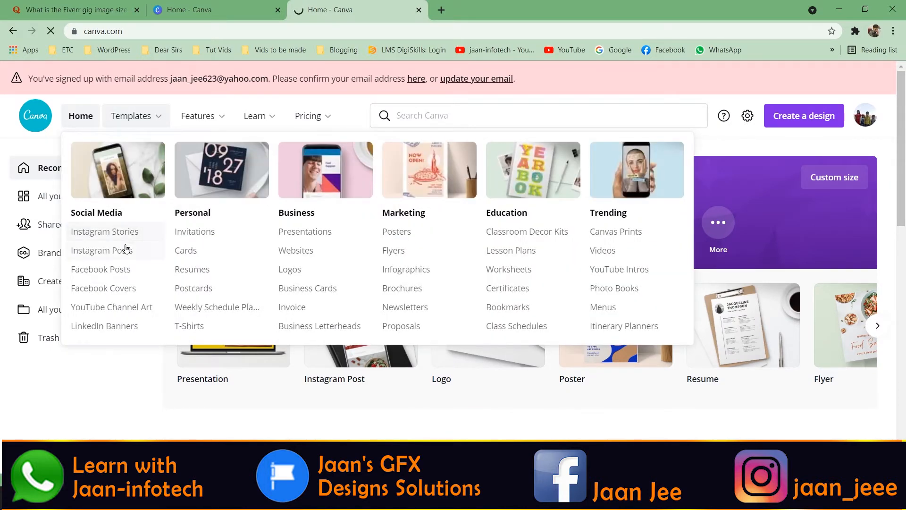
scroll(152, 351, "down", 3)
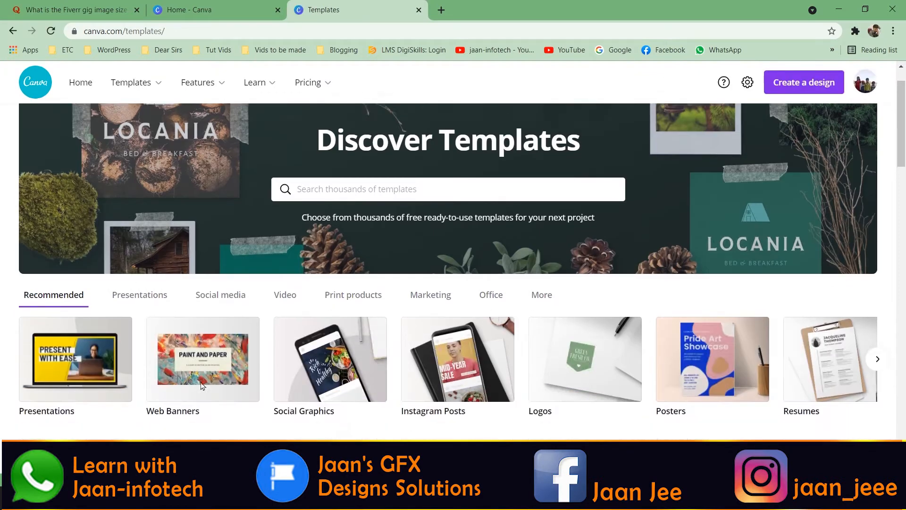
scroll(674, 322, "down", 2)
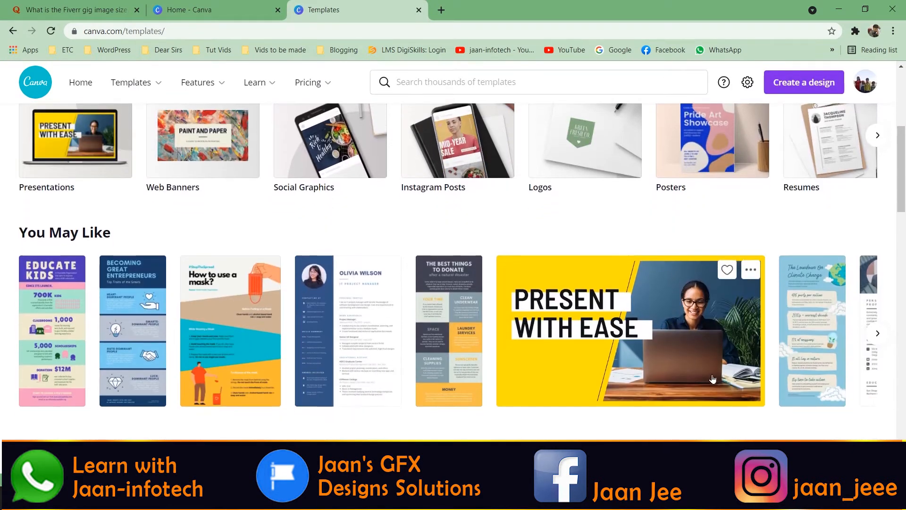
left_click(664, 332)
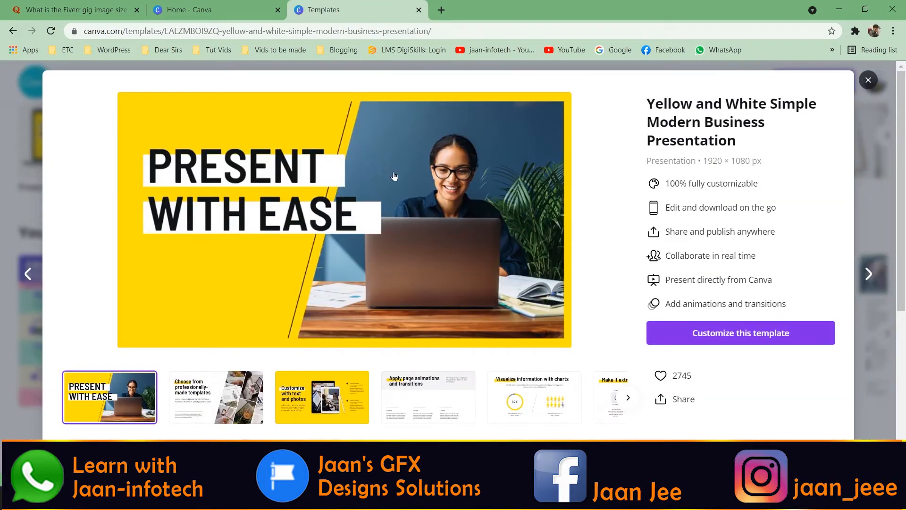
left_click(868, 81)
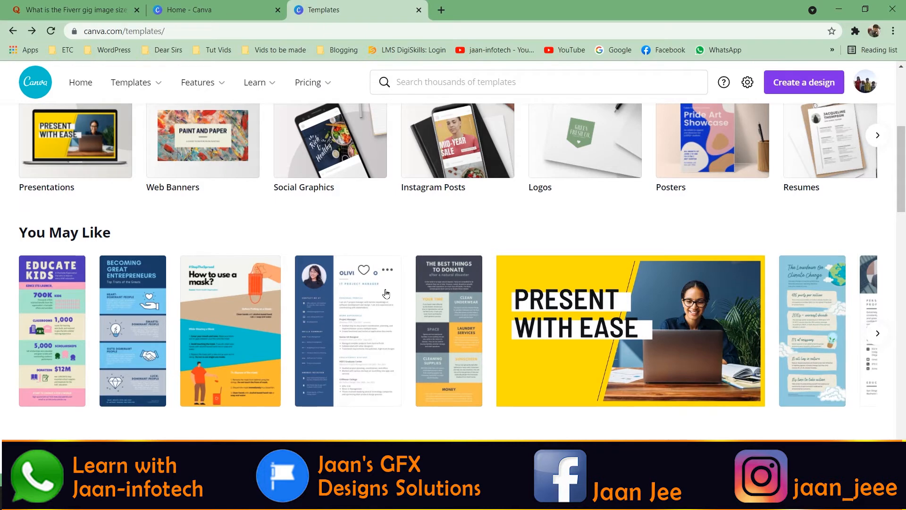
Step: Examine the suggested template sections, including Inspired By Your Last Design, Creators You'll Love and New in Canva
scroll(333, 301, "down", 4)
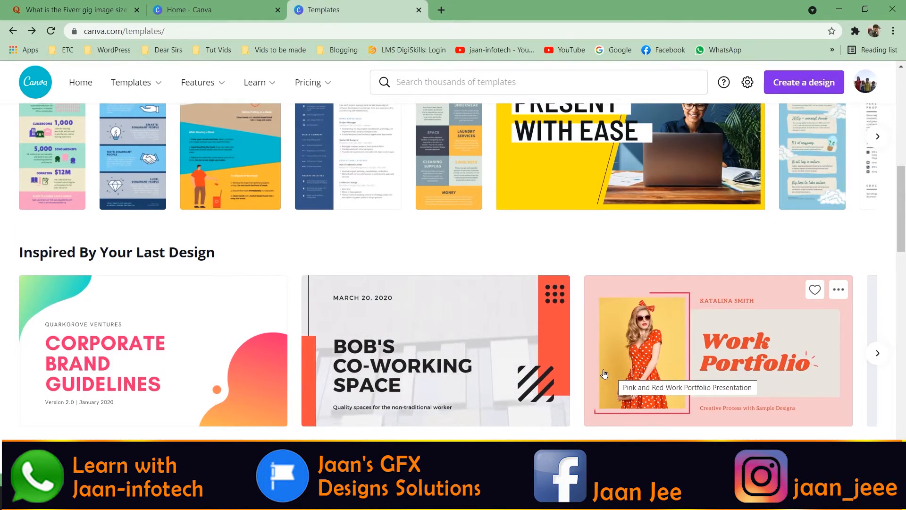
scroll(424, 354, "down", 1)
scroll(425, 354, "down", 5)
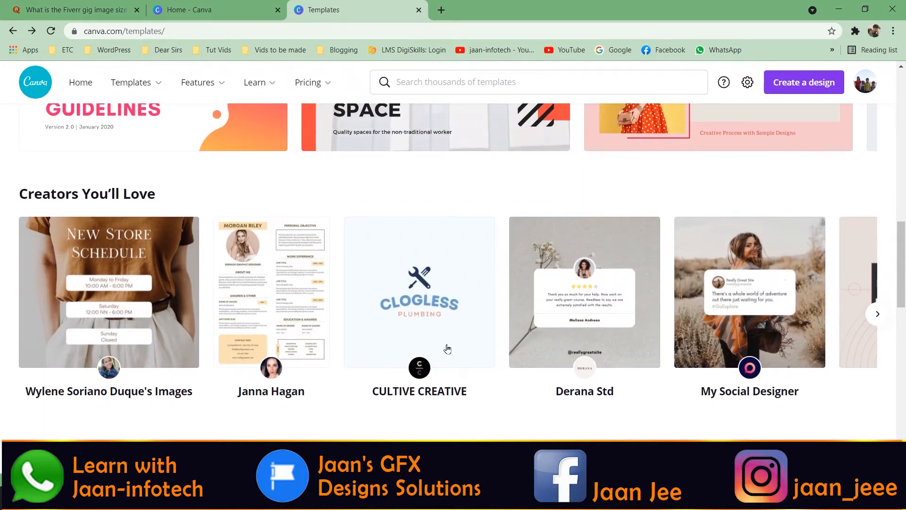
scroll(494, 351, "down", 7)
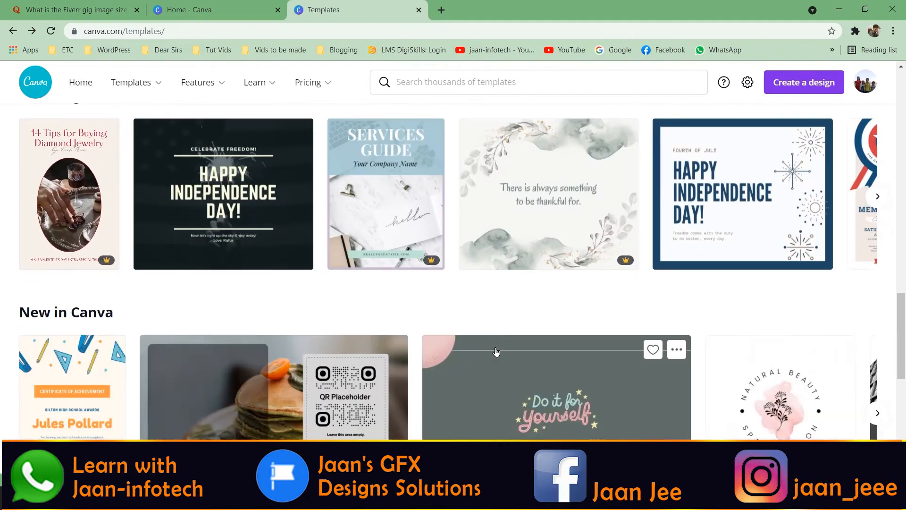
scroll(500, 351, "up", 14)
scroll(506, 349, "up", 8)
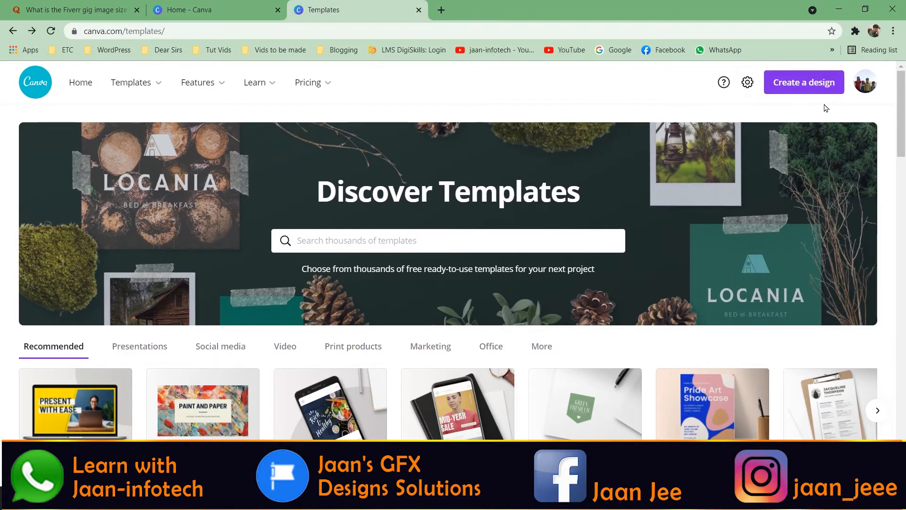
Step: Create a new custom-size design 550 px wide and 370 px high
left_click(820, 84)
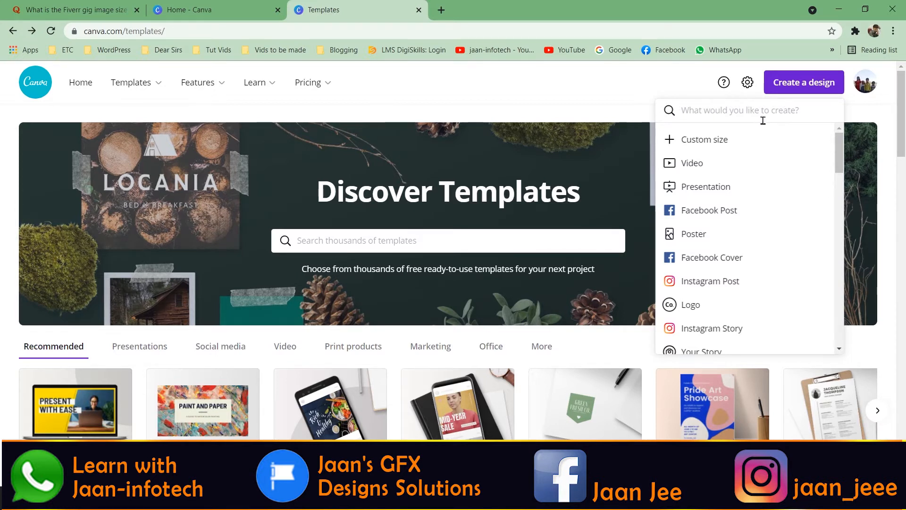
left_click(709, 144)
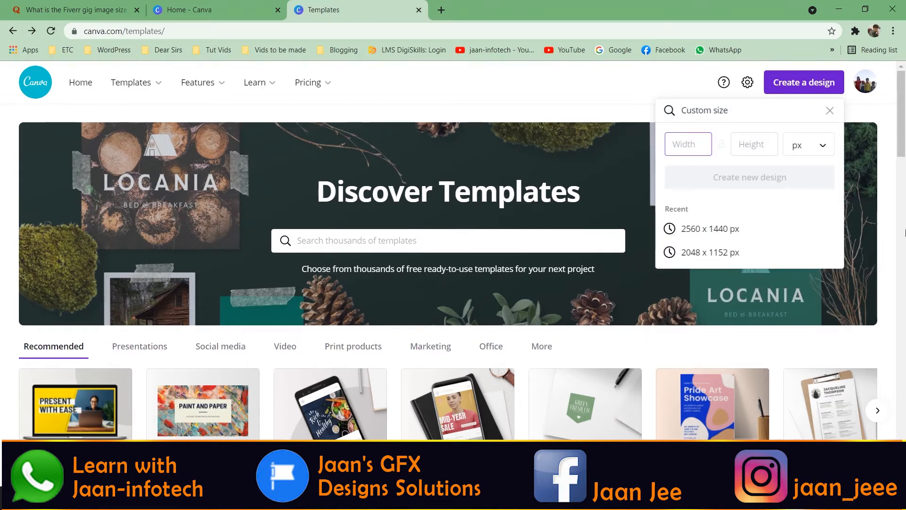
type("550")
left_click(752, 149)
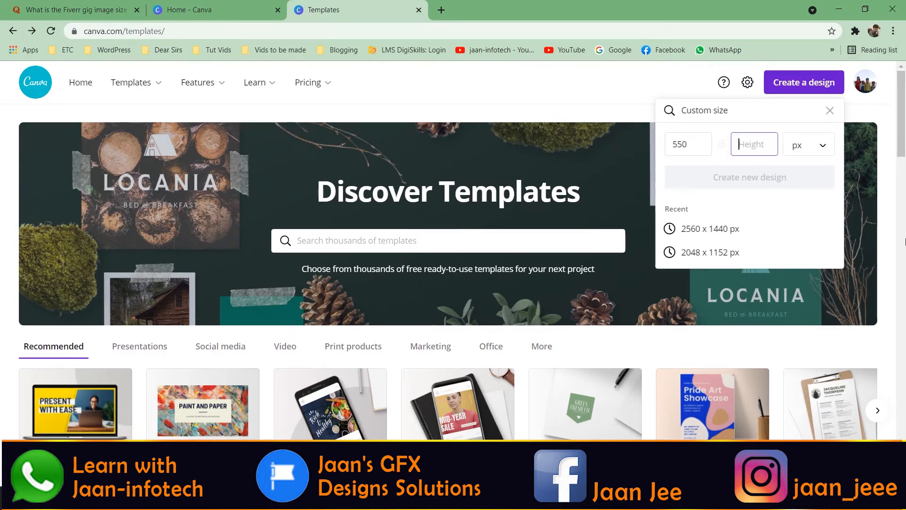
type("370")
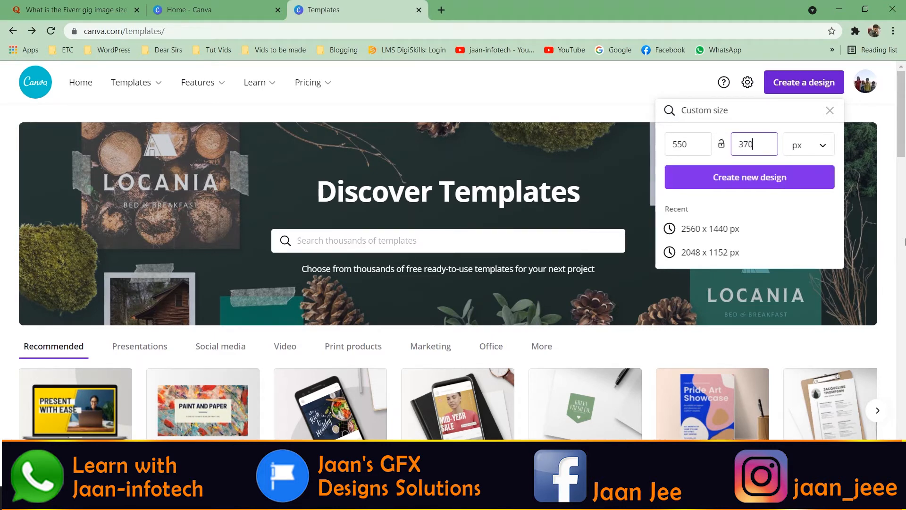
key("Return")
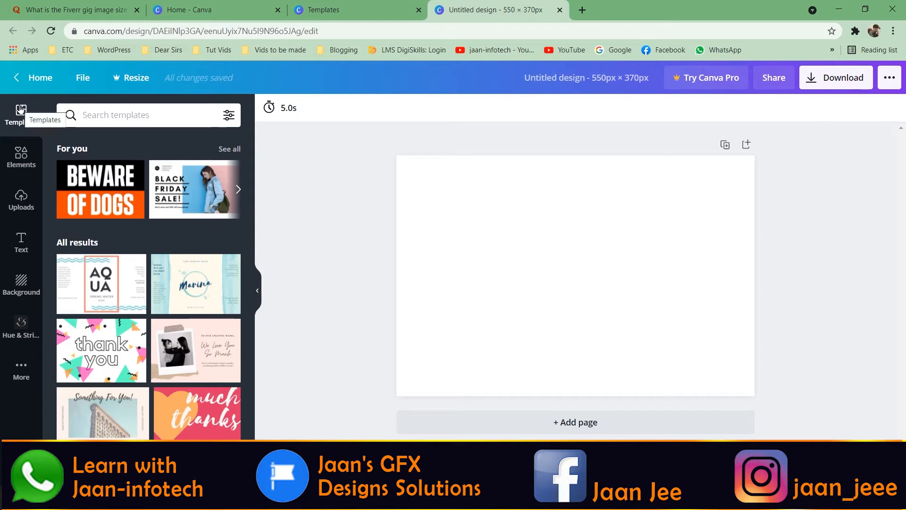
Step: Examine the available design elements, such as lines and shapes, graphics and photos
left_click(21, 158)
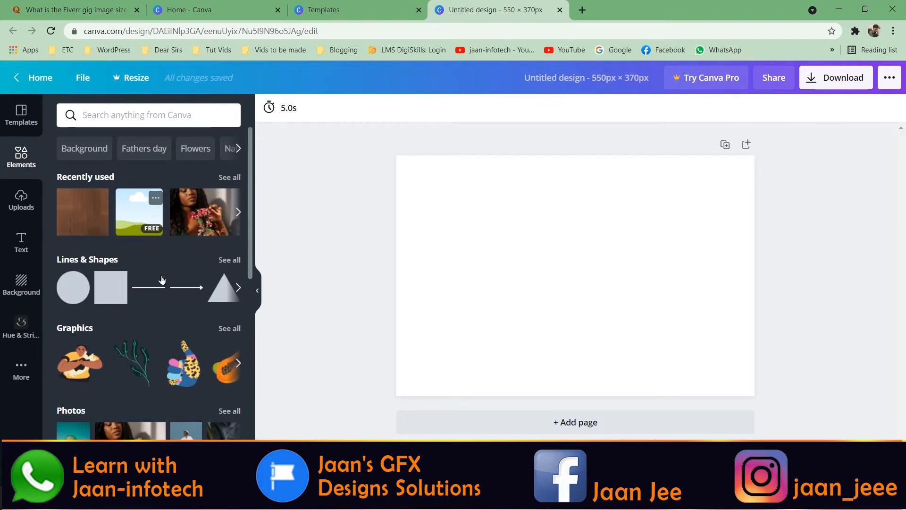
scroll(184, 359, "down", 4)
scroll(183, 370, "down", 1)
scroll(184, 373, "up", 5)
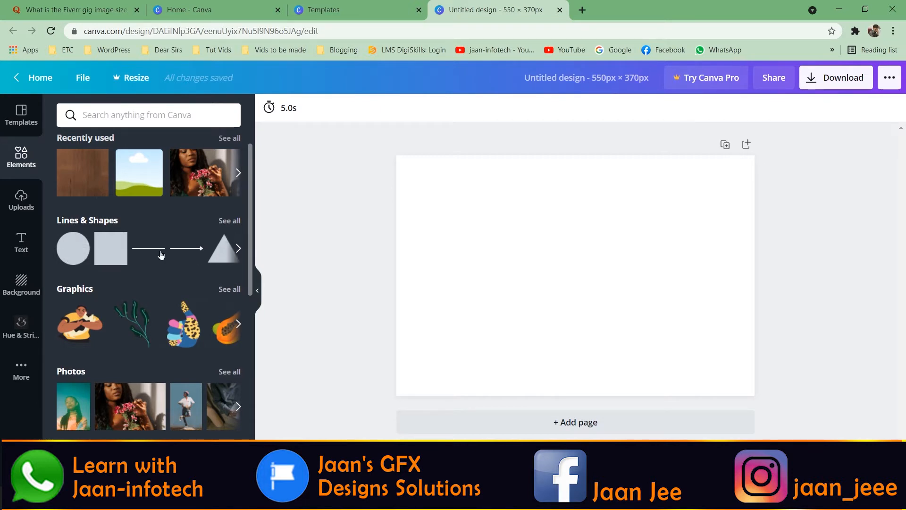
scroll(191, 282, "up", 2)
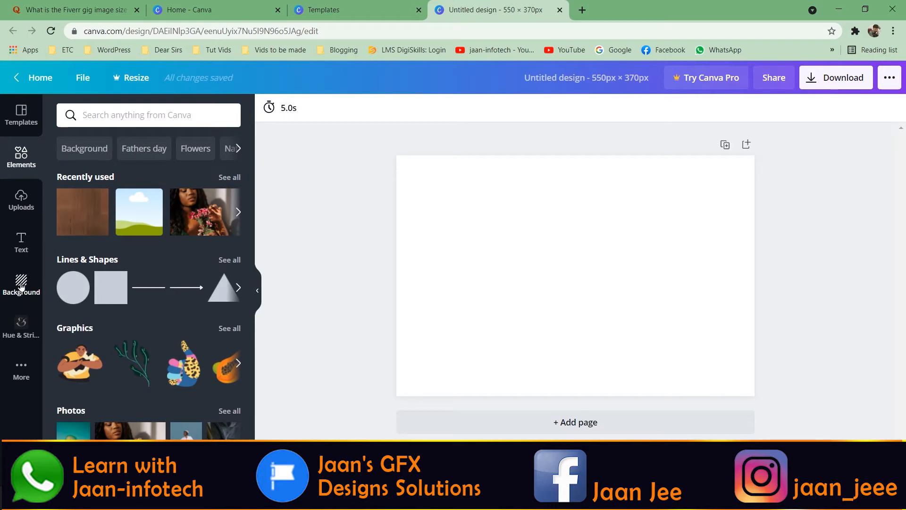
Step: Apply the blue and cream "Marina" drinking water label template to the blank page
left_click(17, 118)
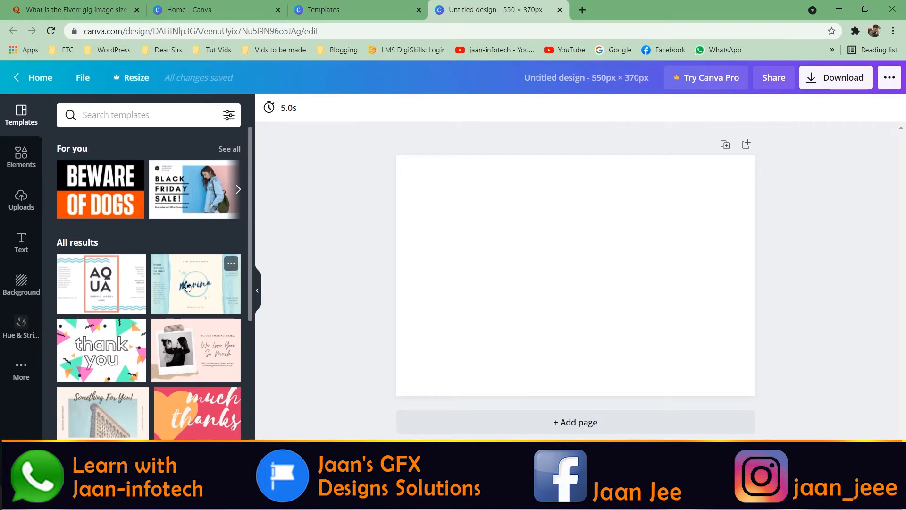
left_click_drag(188, 286, 472, 264)
left_click_drag(491, 214, 554, 255)
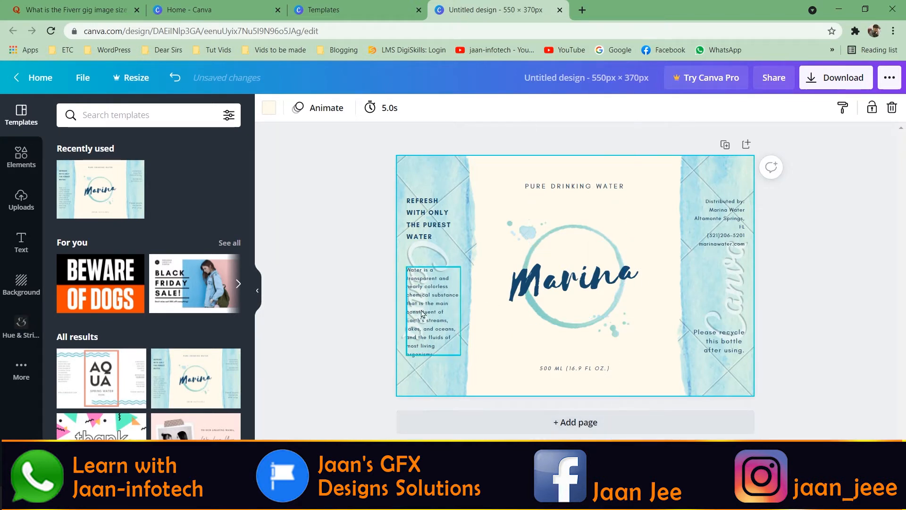
Step: Undo the applied "Marina" drinking water label template
key("ctrl+z")
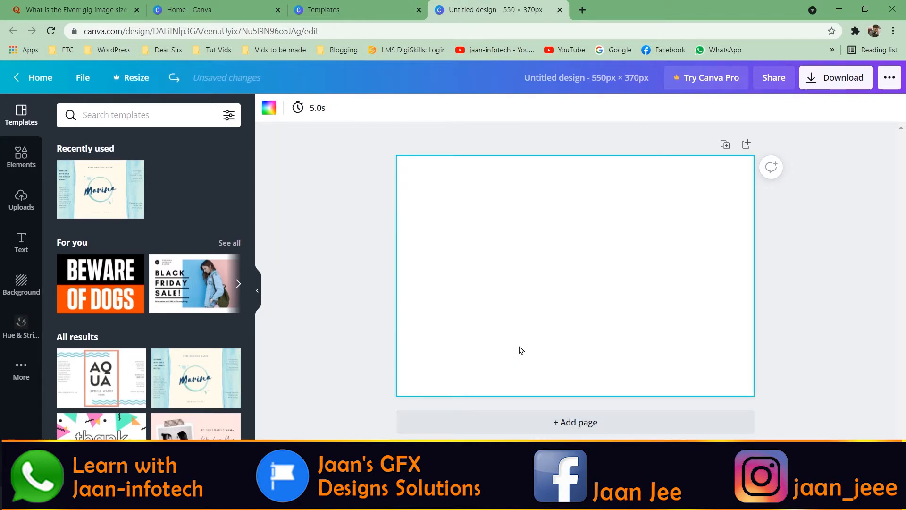
scroll(172, 400, "down", 3)
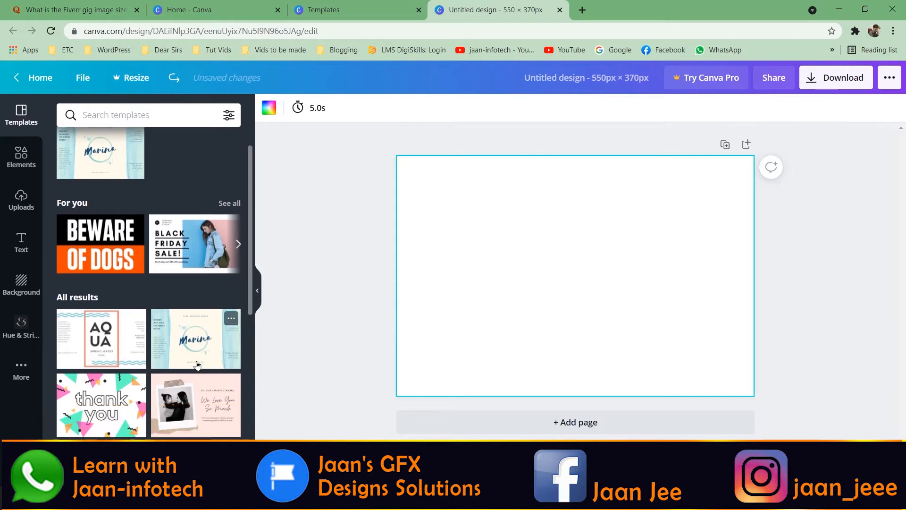
scroll(142, 369, "down", 3)
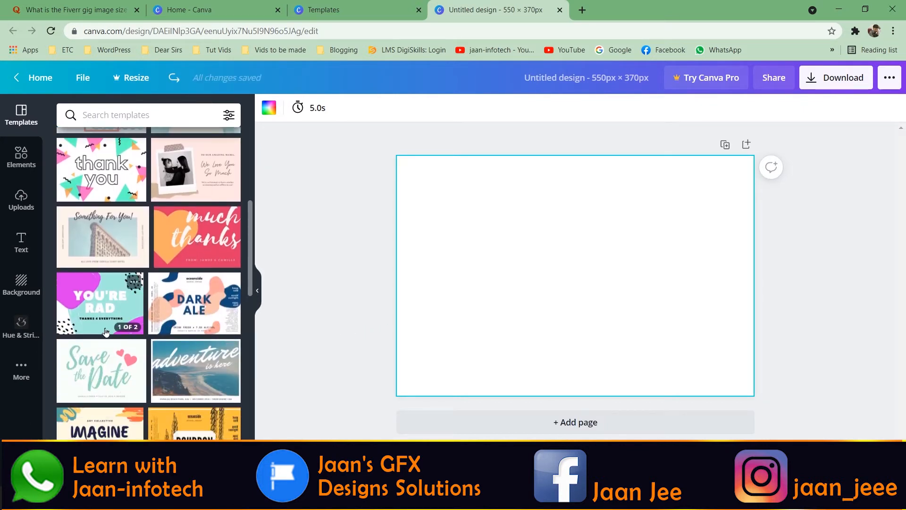
left_click(93, 306)
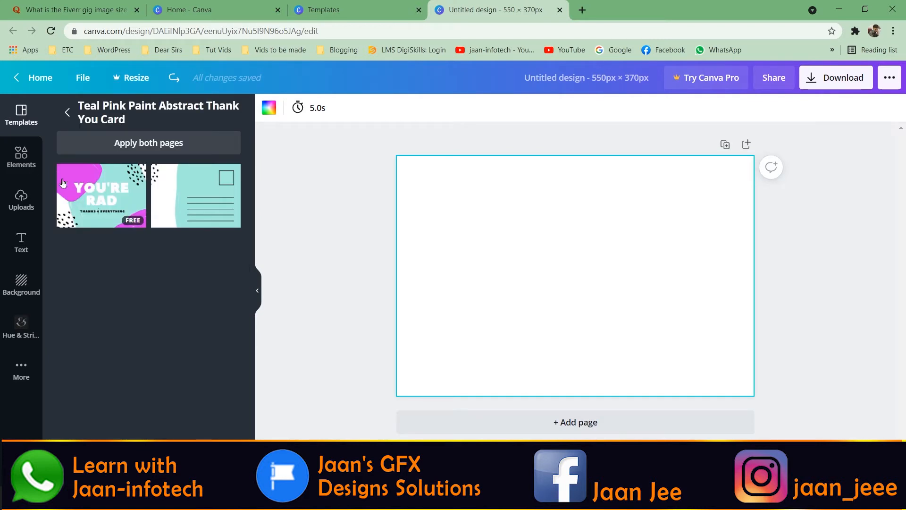
left_click(100, 189)
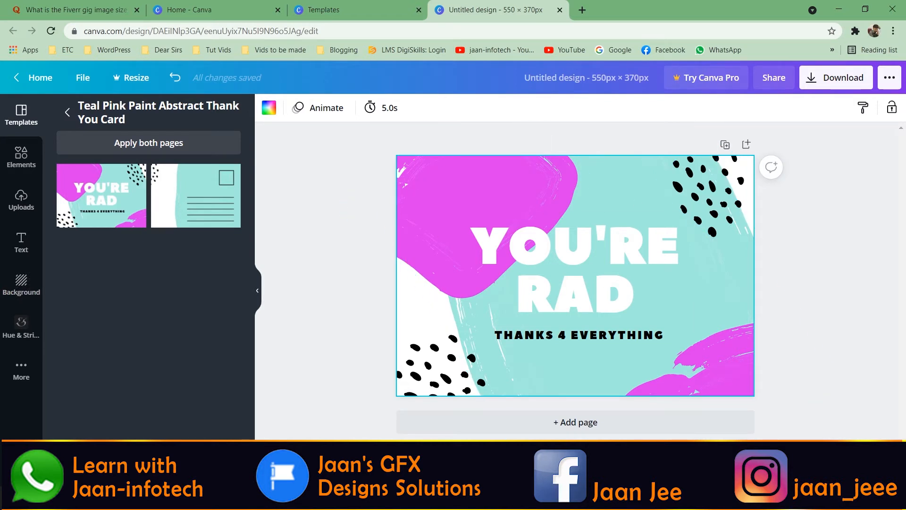
key("ctrl+z")
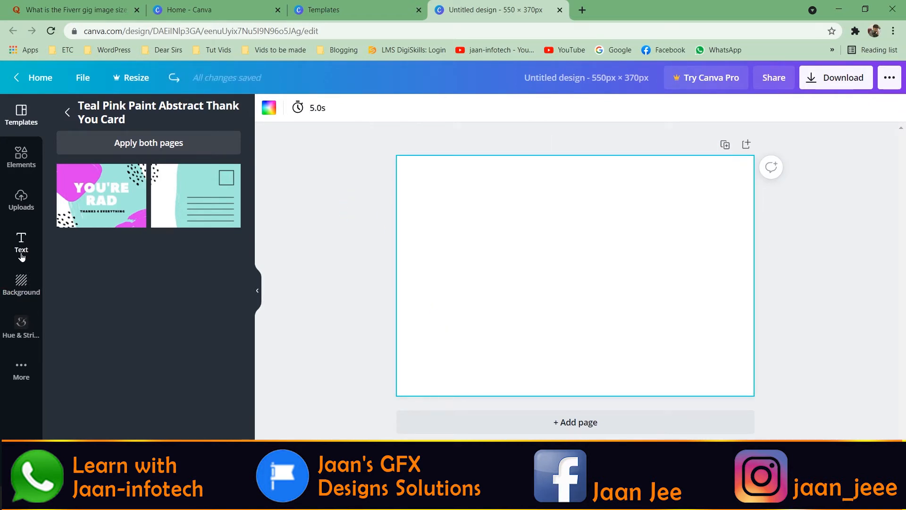
Step: Set the free orange-brown wooden plank image as the background of the blank page
left_click(20, 286)
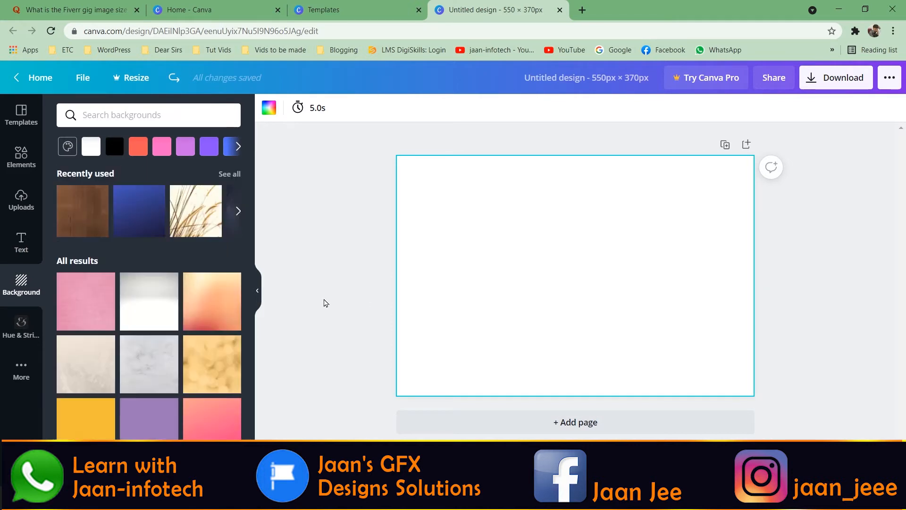
scroll(213, 313, "down", 10)
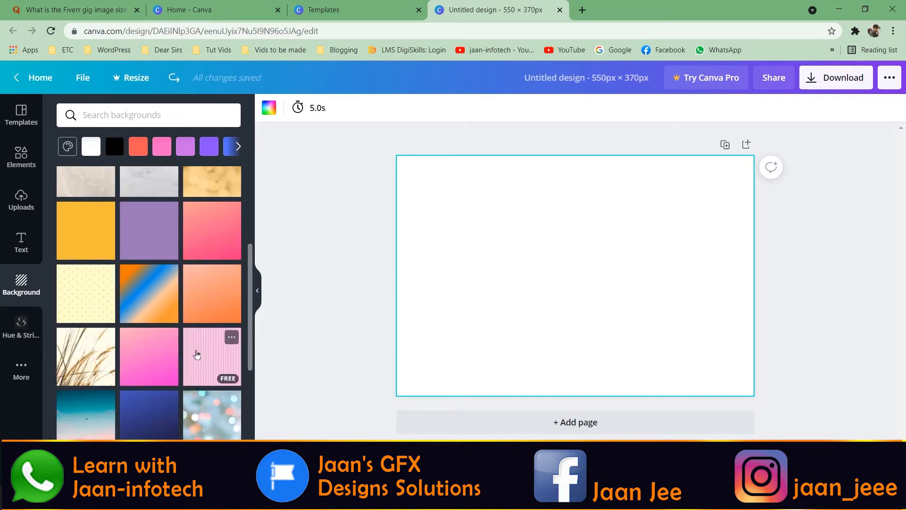
scroll(153, 256, "down", 5)
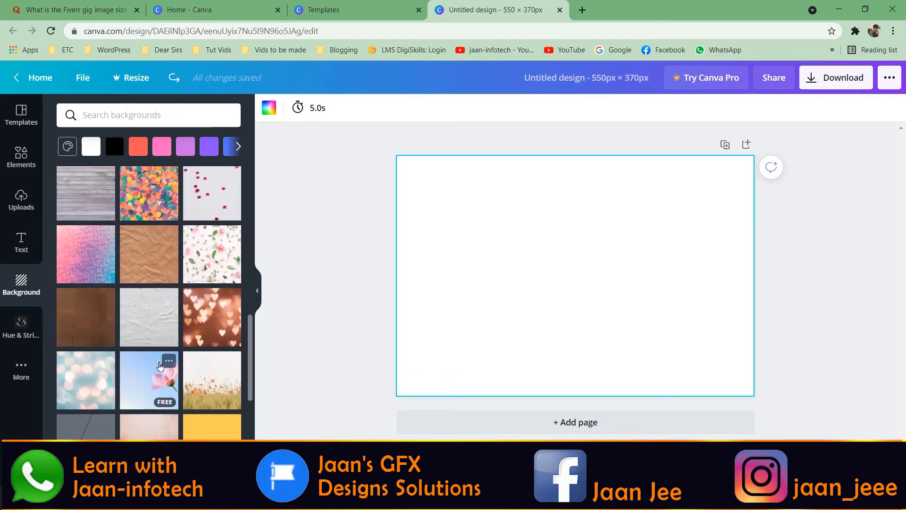
scroll(161, 367, "down", 2)
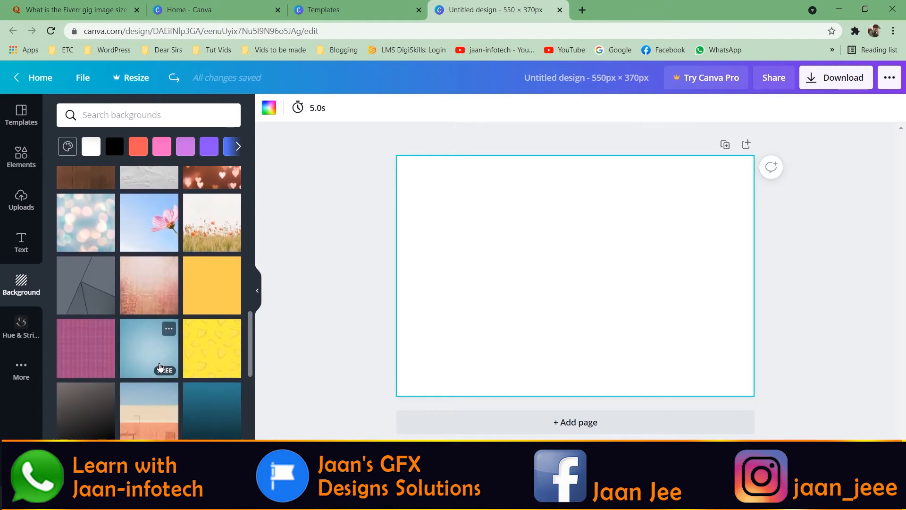
scroll(161, 368, "down", 3)
scroll(160, 367, "down", 2)
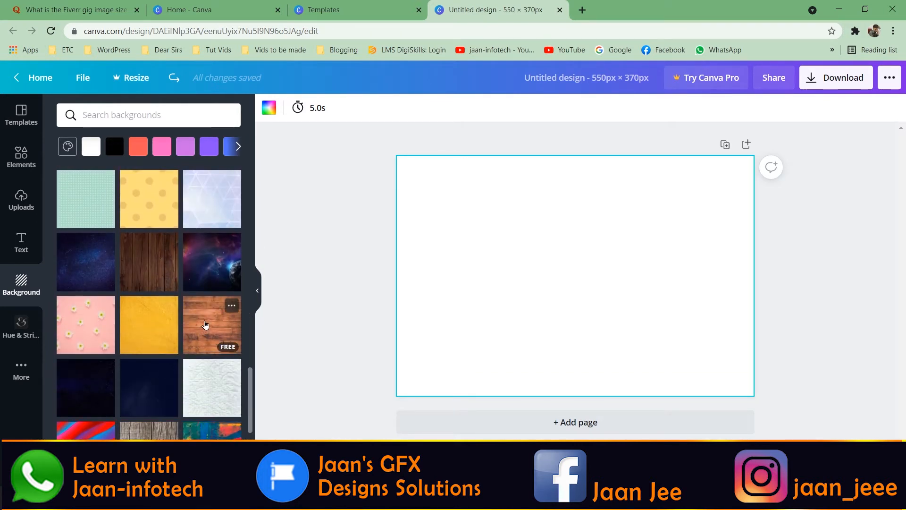
left_click_drag(205, 325, 499, 226)
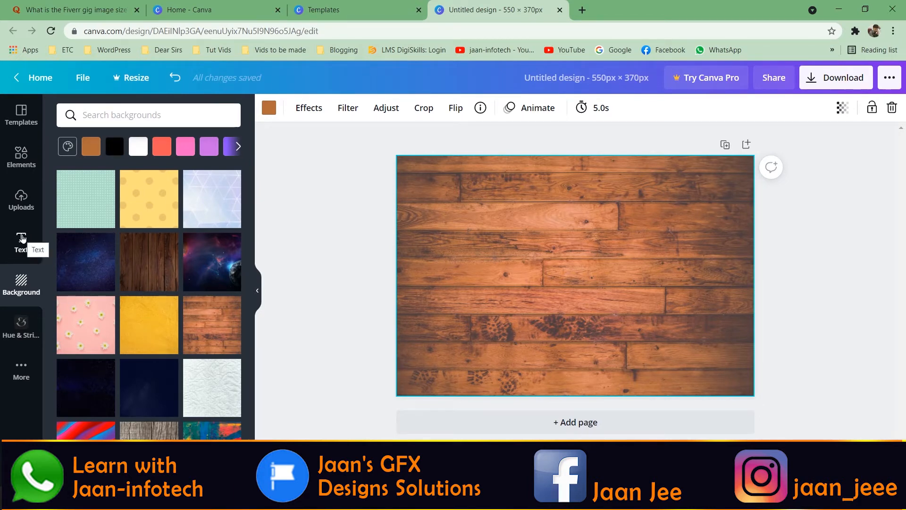
left_click(22, 238)
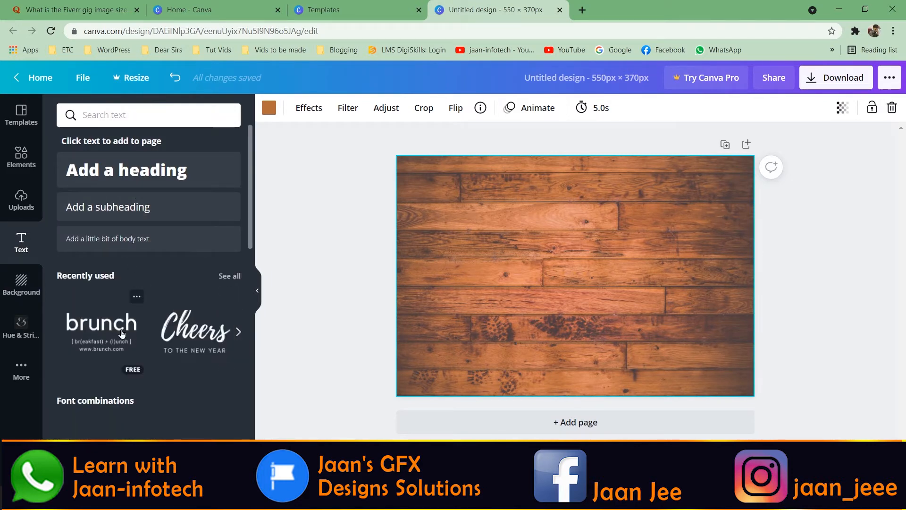
scroll(118, 355, "down", 10)
scroll(118, 356, "up", 5)
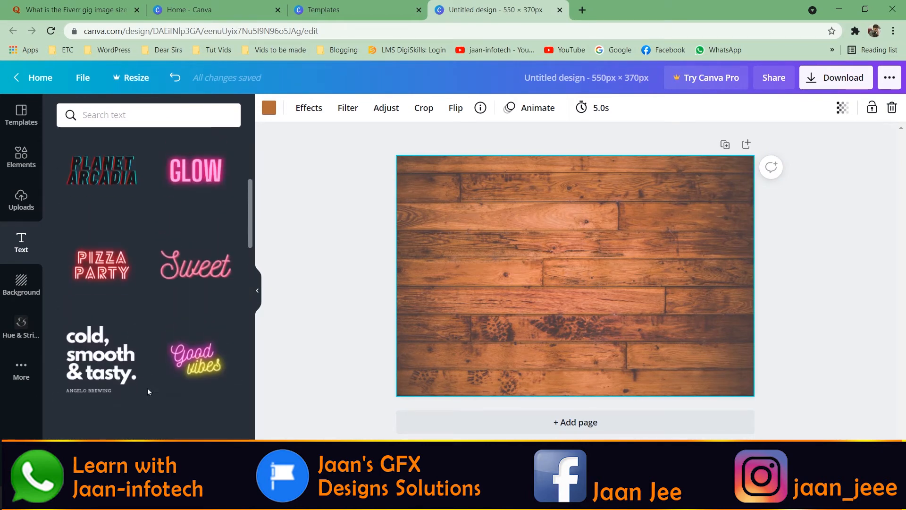
scroll(147, 389, "down", 4)
scroll(147, 390, "down", 4)
scroll(147, 388, "down", 3)
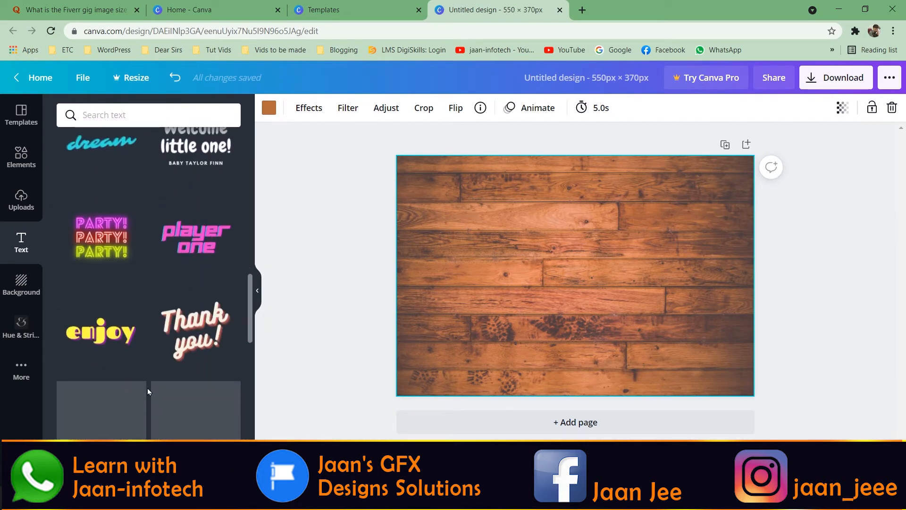
scroll(147, 388, "down", 2)
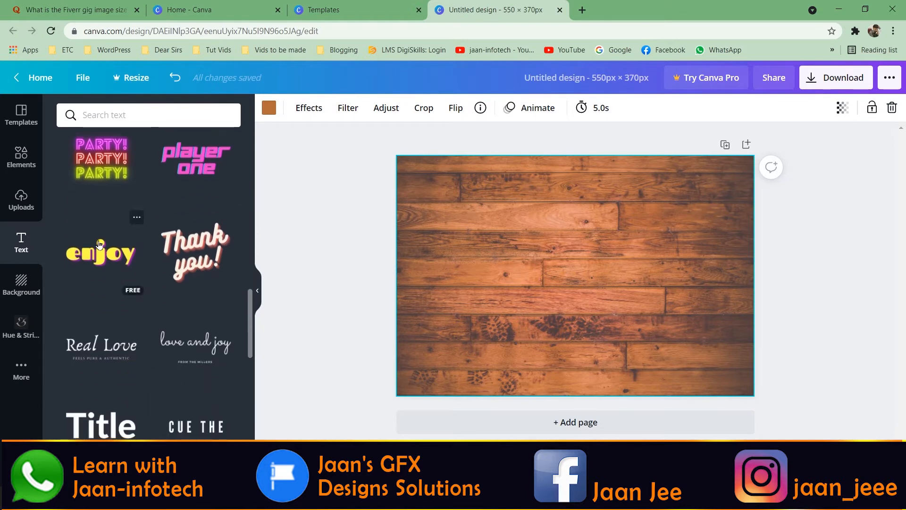
left_click_drag(94, 253, 554, 304)
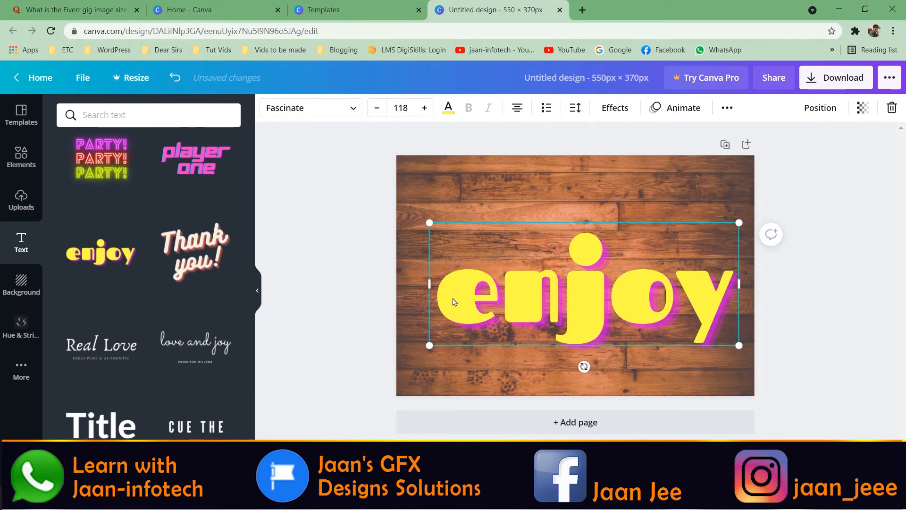
double_click(452, 300)
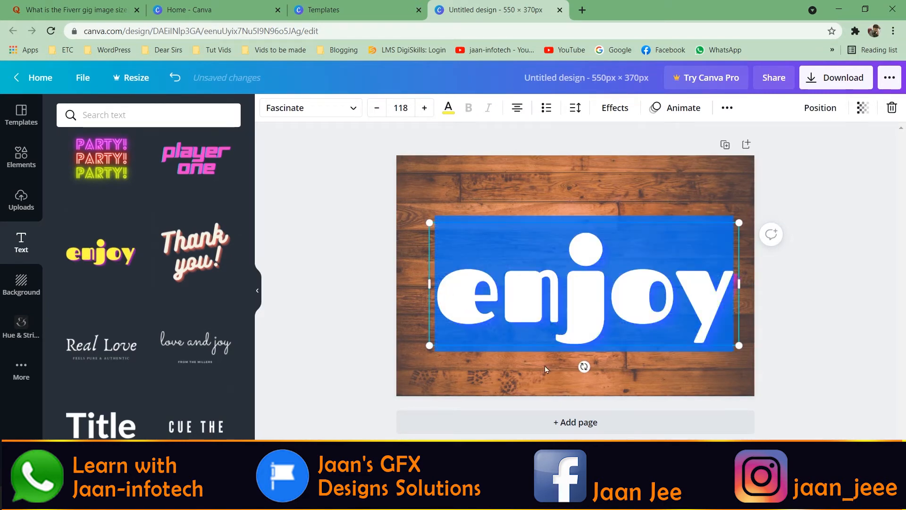
type("I")
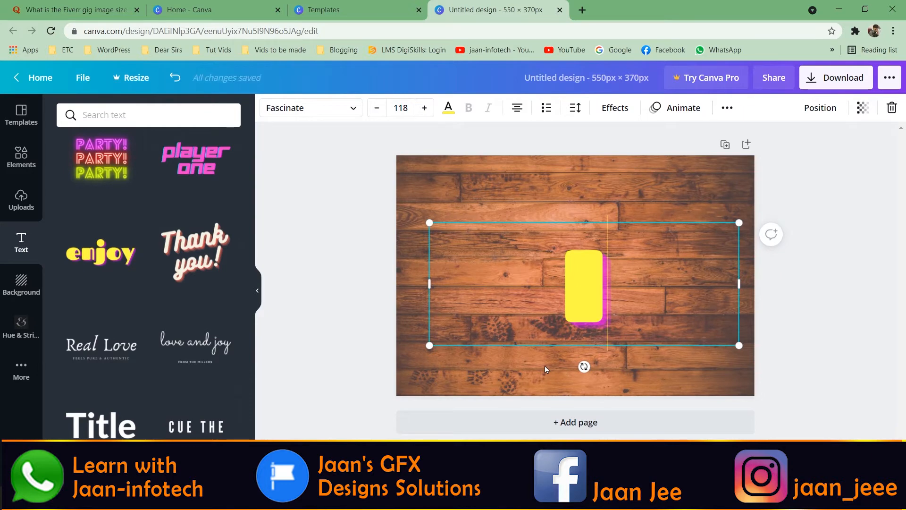
type("mage")
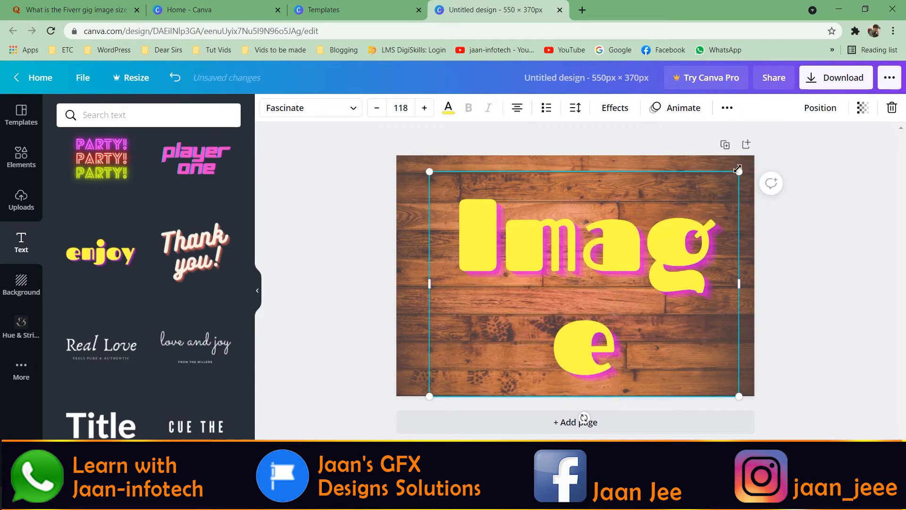
left_click_drag(738, 169, 601, 272)
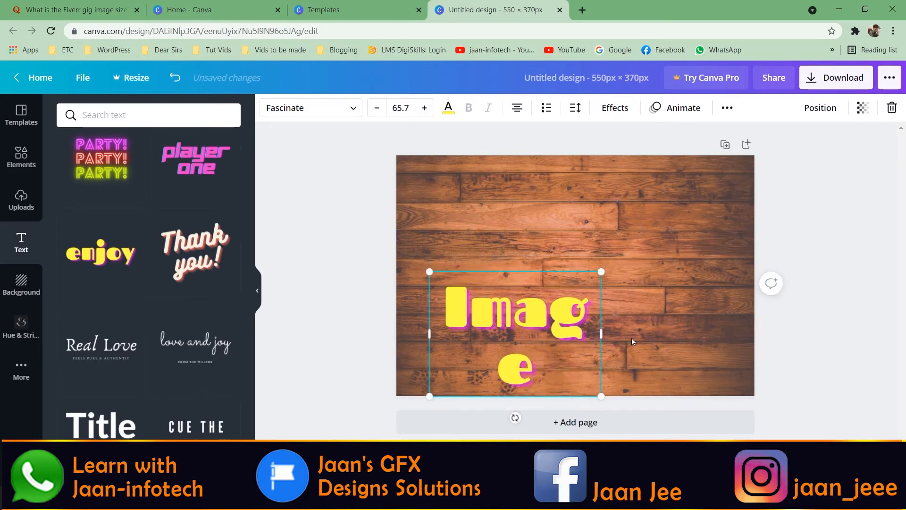
left_click(664, 344)
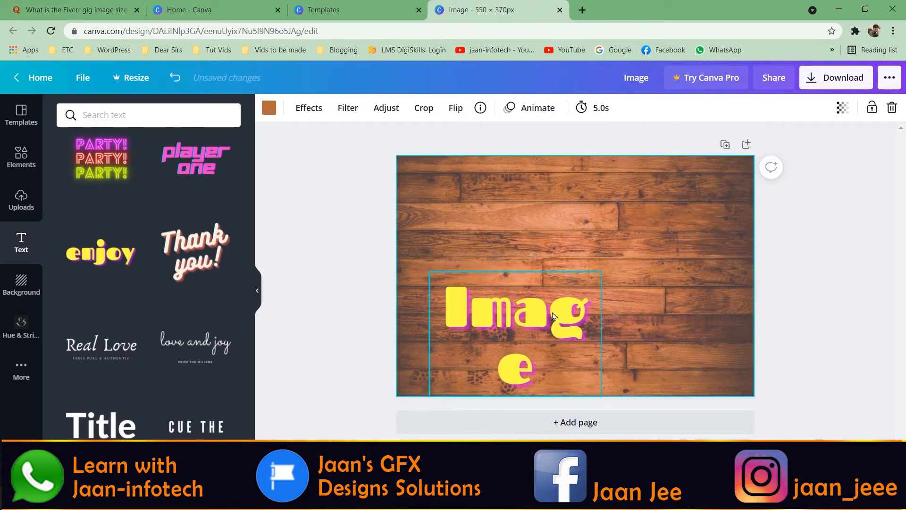
left_click(554, 312)
key("Delete")
Step: Add the "Title" and "HEADING" font combination to the page and place a duplicate slightly above it
scroll(98, 264, "down", 4)
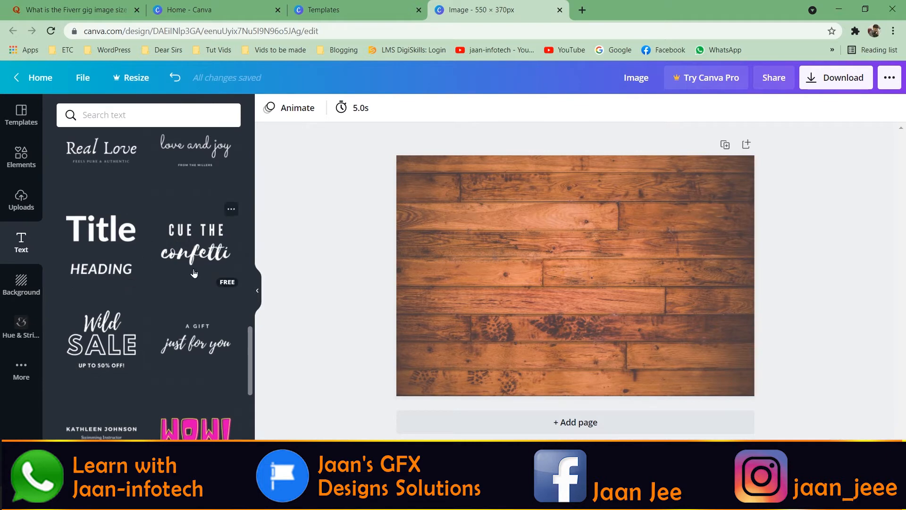
left_click(101, 235)
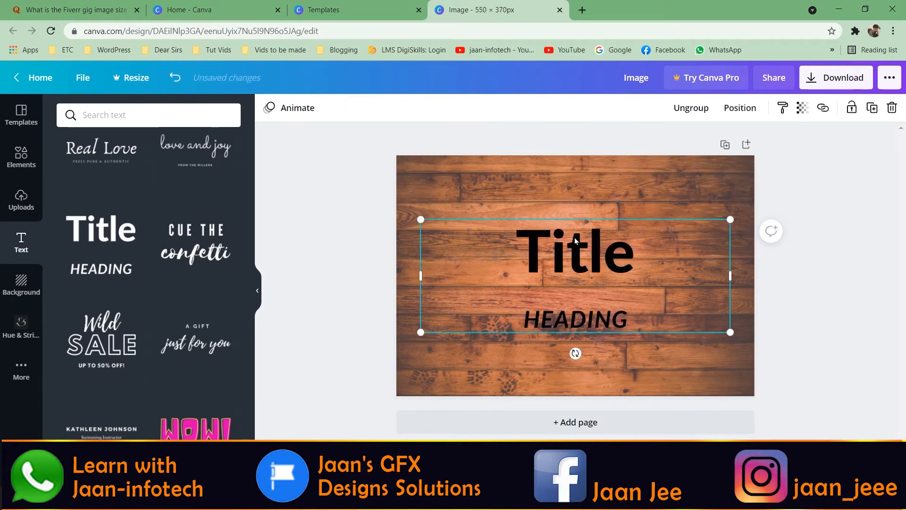
left_click_drag(575, 239, 575, 197)
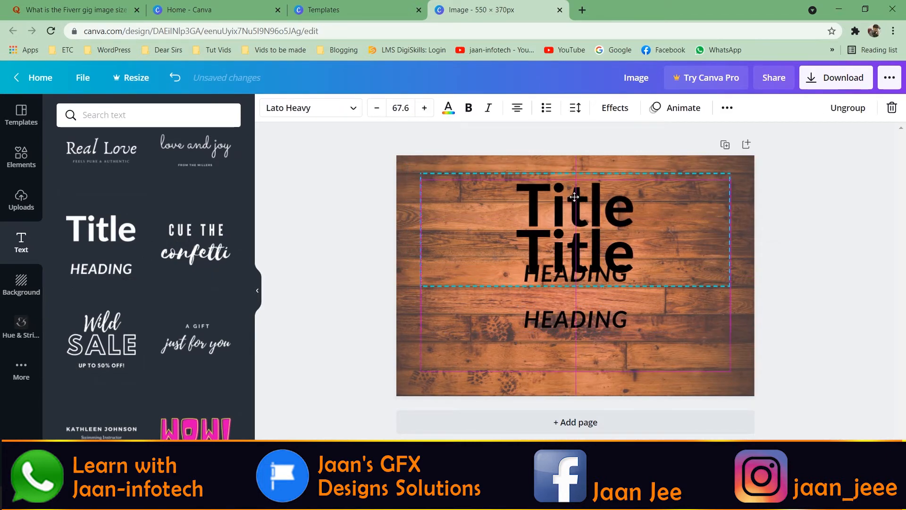
double_click(529, 204)
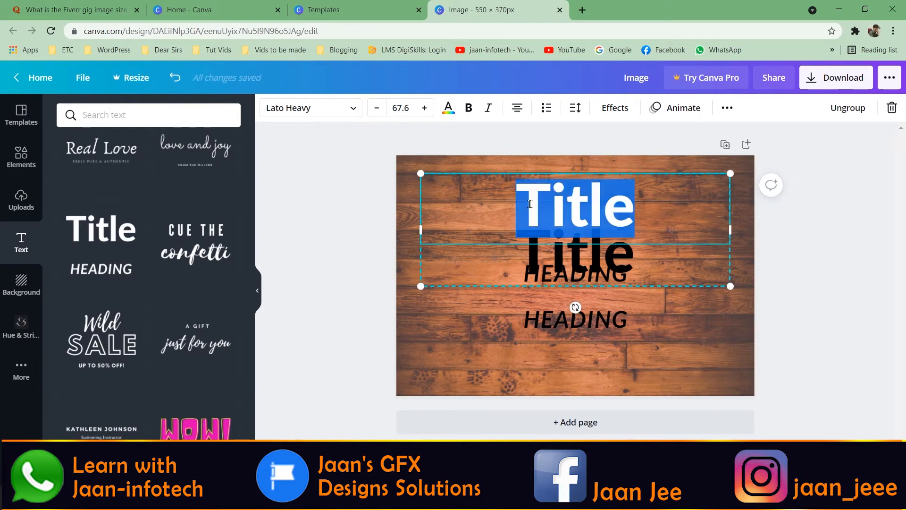
left_click(737, 359)
key("Delete")
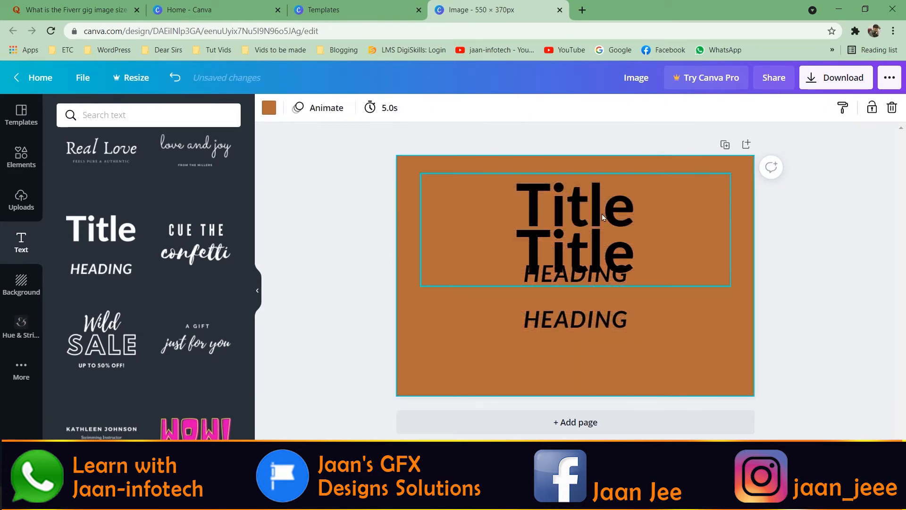
key("ctrl+z")
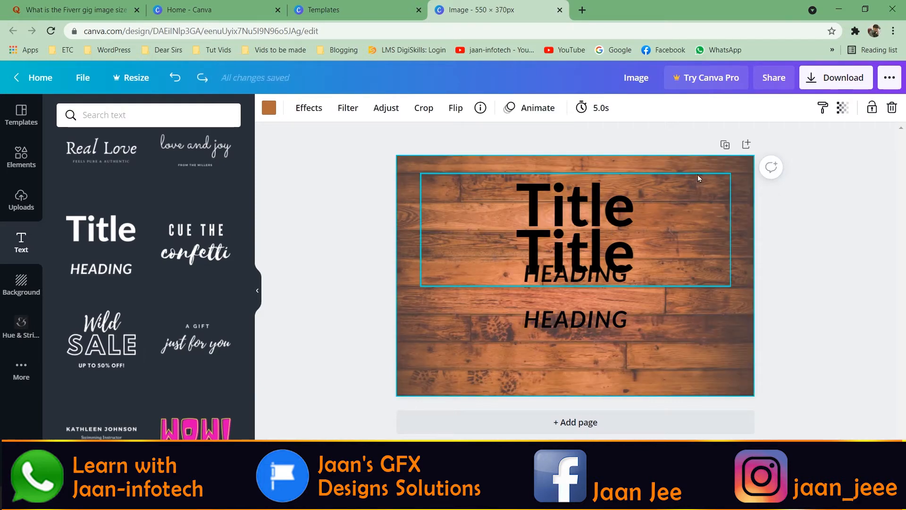
Step: Delete the upper "Title" text of the duplicated font combination
left_click(594, 210)
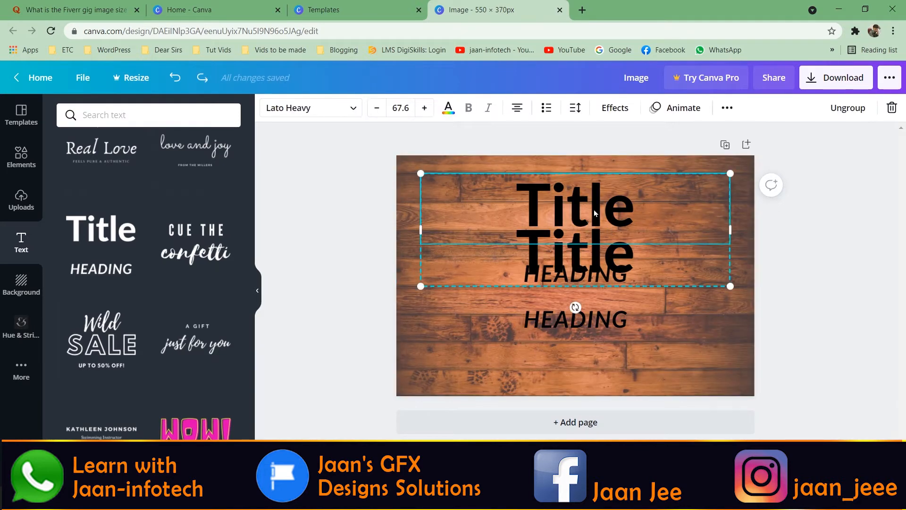
left_click(594, 210)
key("Delete")
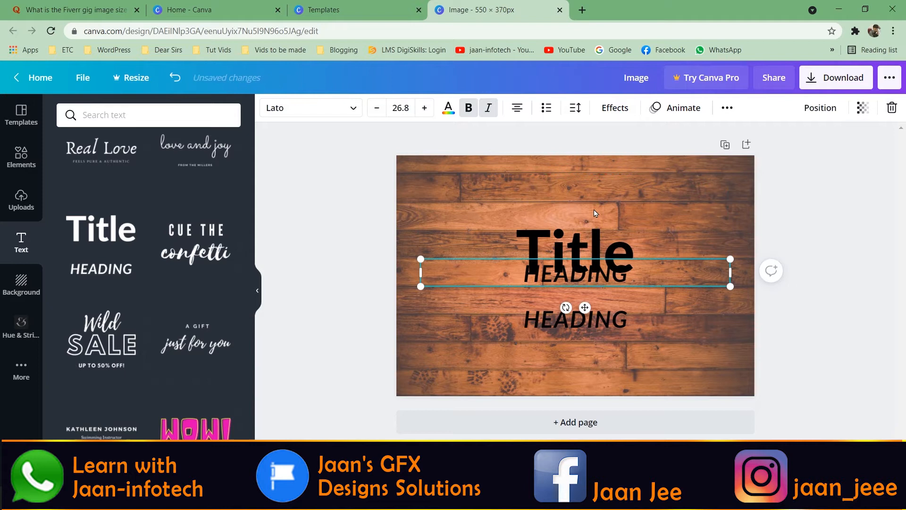
Step: Replace the remaining "Title" text with "Image" and enlarge its text group to a title font size of 72.9
left_click(574, 239)
left_click(574, 237)
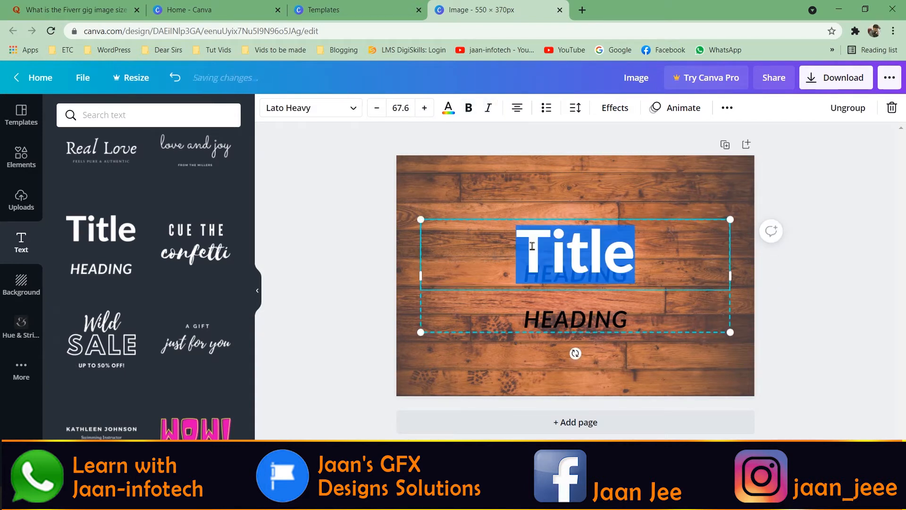
type("I")
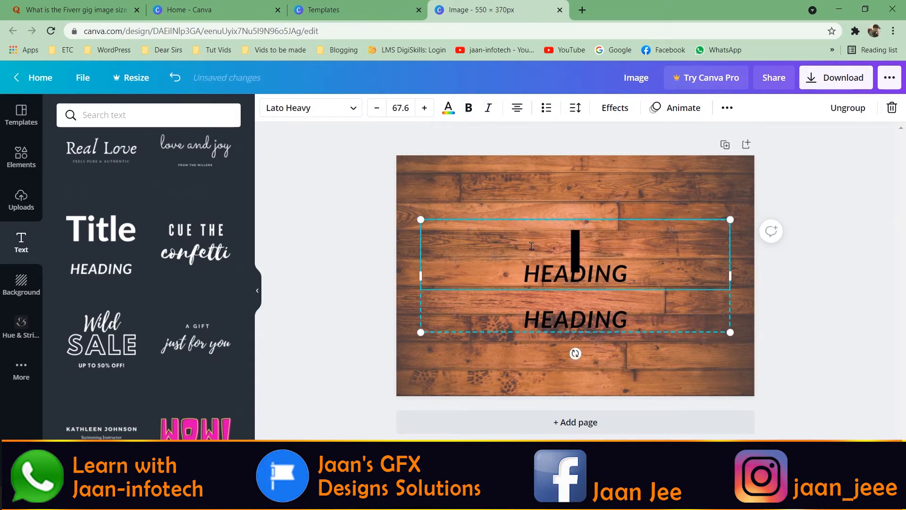
type("mage")
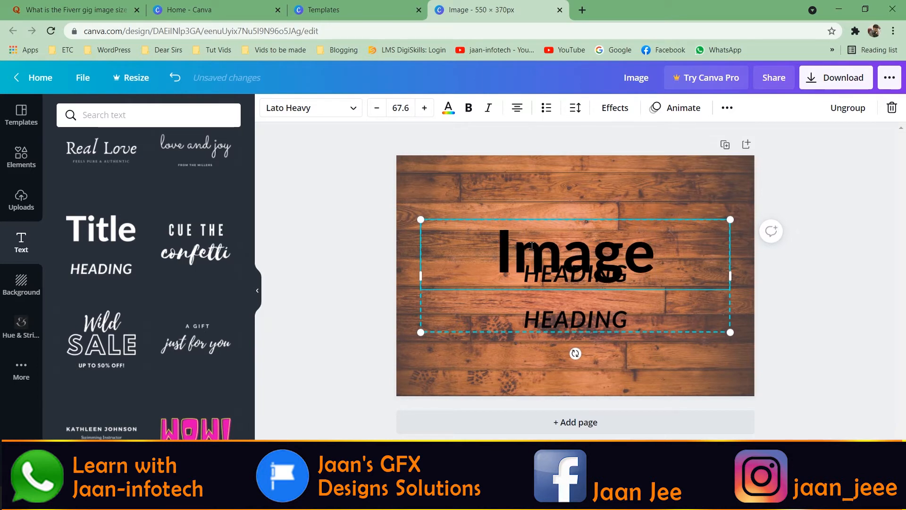
left_click_drag(527, 274, 625, 275)
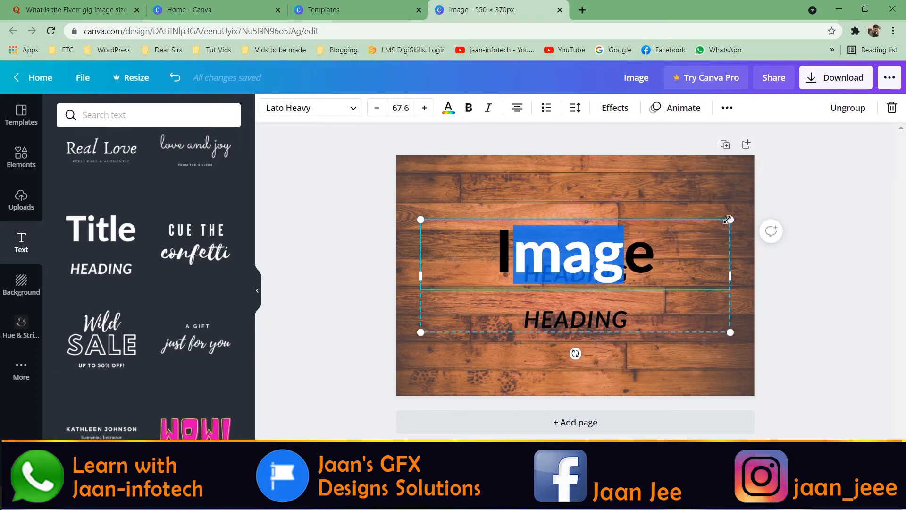
left_click_drag(727, 219, 754, 211)
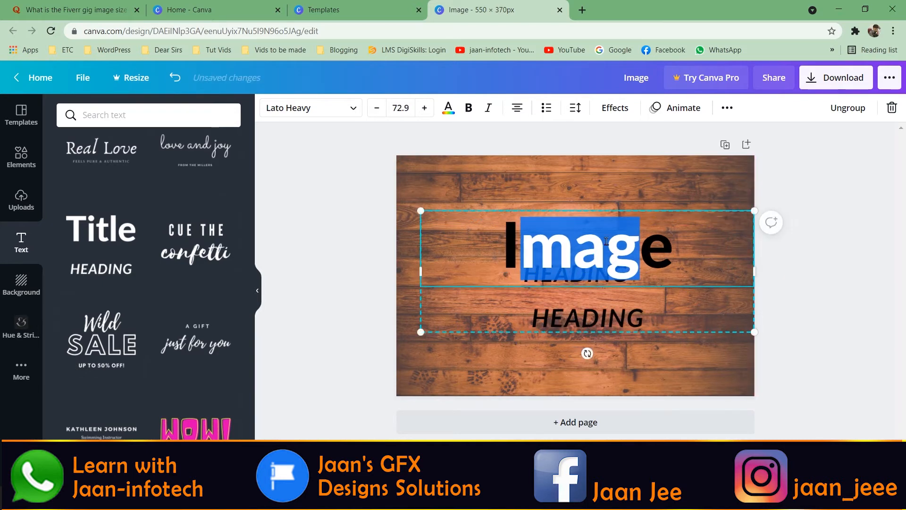
Step: Separate the overlapping texts by moving the loose "HEADING" to the page's lower edge and the "Image" group near the upper edge
left_click(675, 394)
left_click(610, 318)
left_click_drag(610, 326, 611, 412)
left_click_drag(558, 282, 556, 399)
left_click_drag(517, 337, 502, 197)
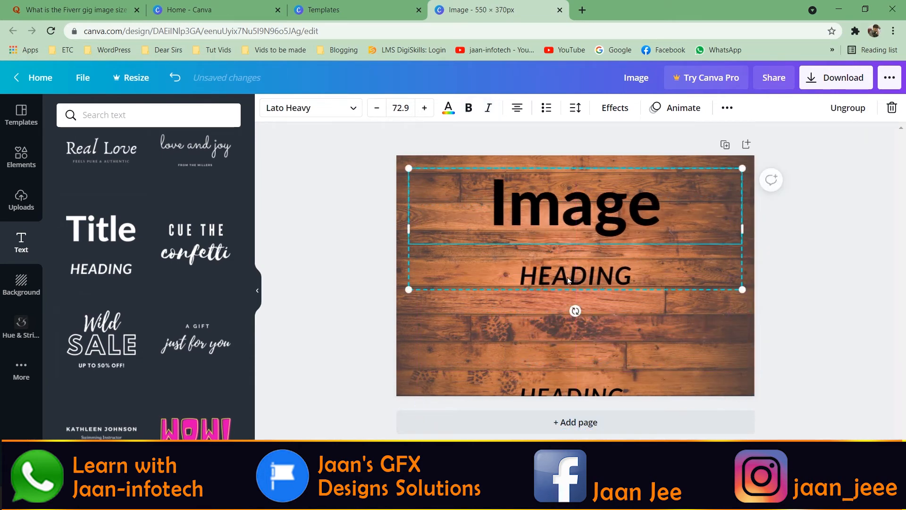
Step: Replace the "HEADING" text beneath "Image" with "CROP & RESIZE"
left_click(532, 277)
left_click(533, 276)
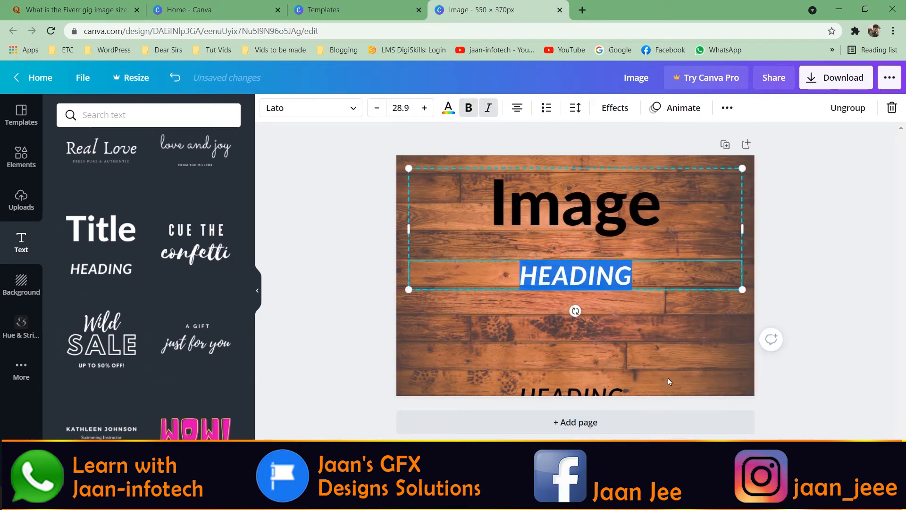
type("C")
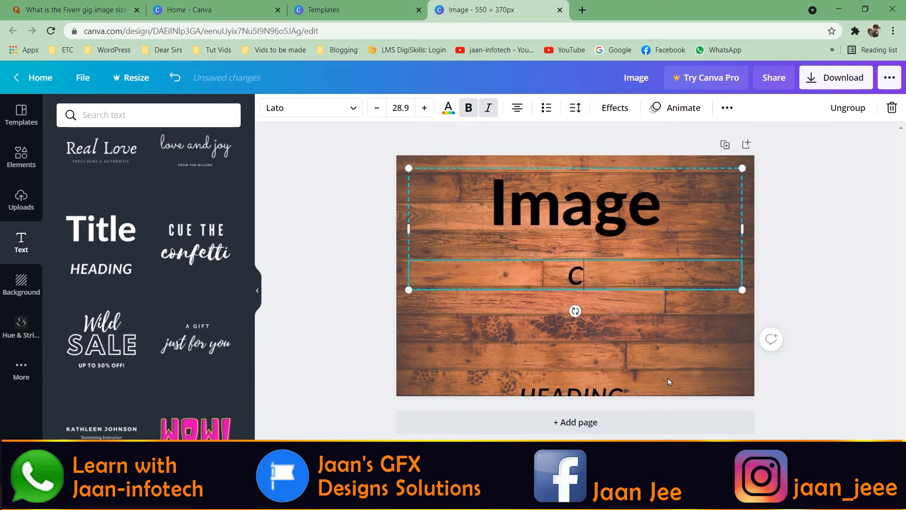
type("ROP")
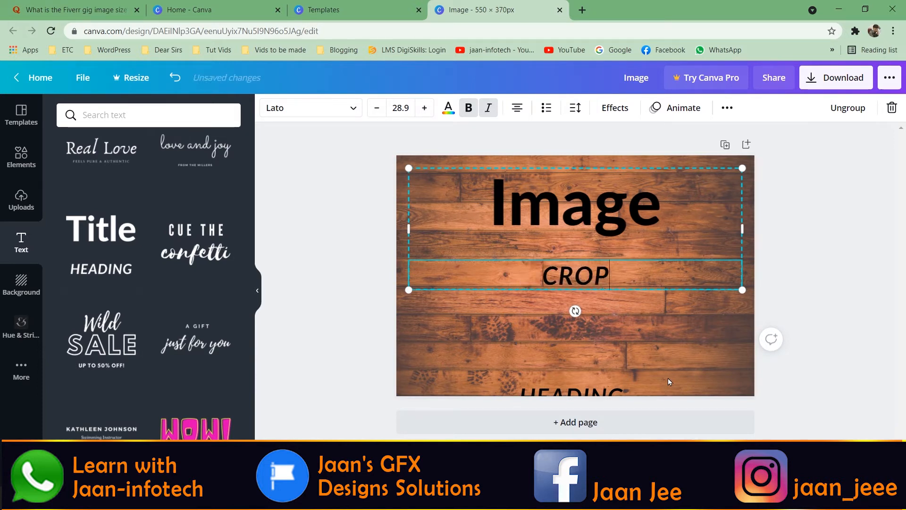
type(" &")
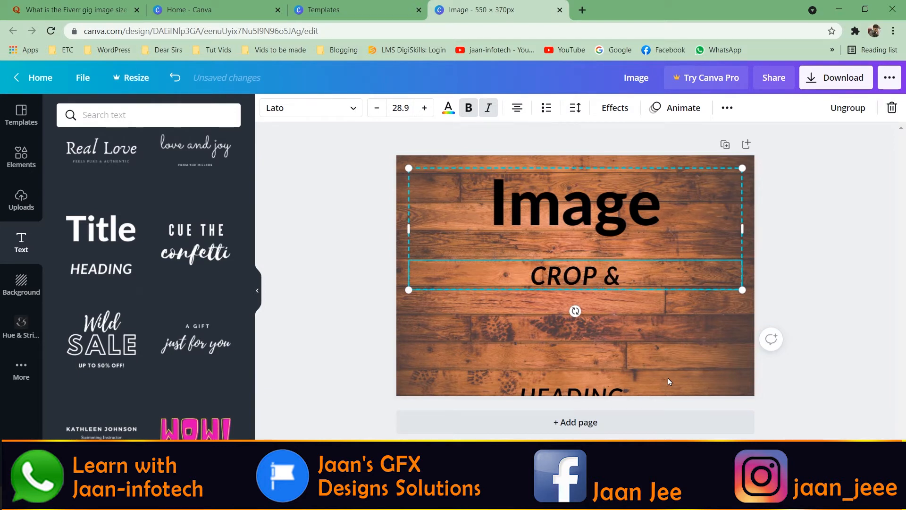
type(" RESIZE")
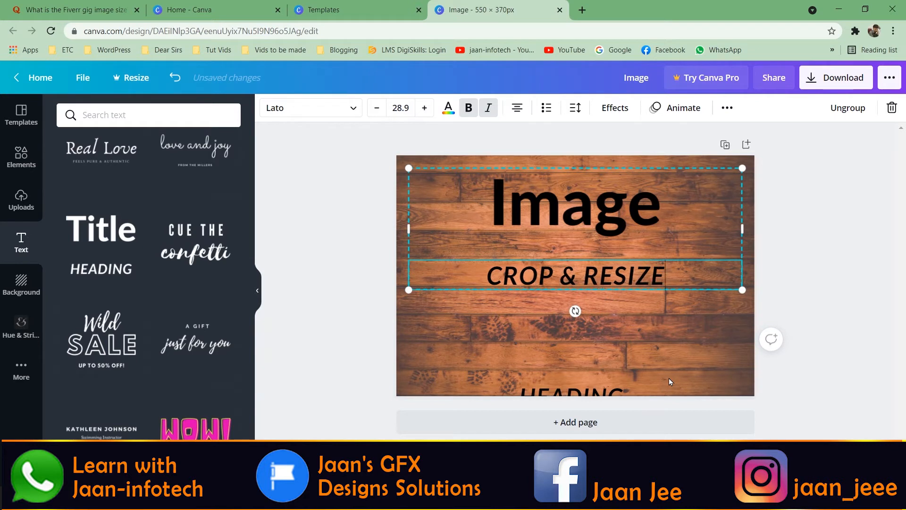
Step: Delete the leftover "HEADING" text near the page's lower edge and nudge the "Image" text group slightly upward
left_click_drag(571, 391, 576, 339)
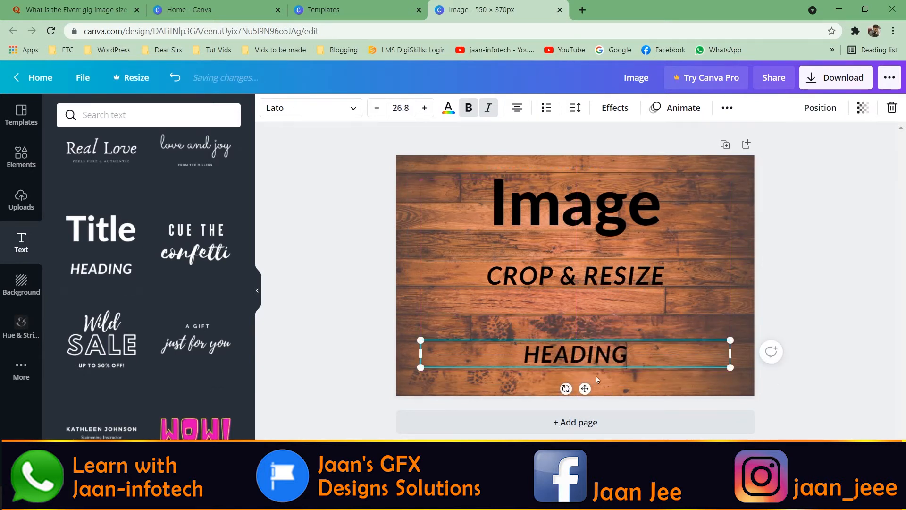
key("Delete")
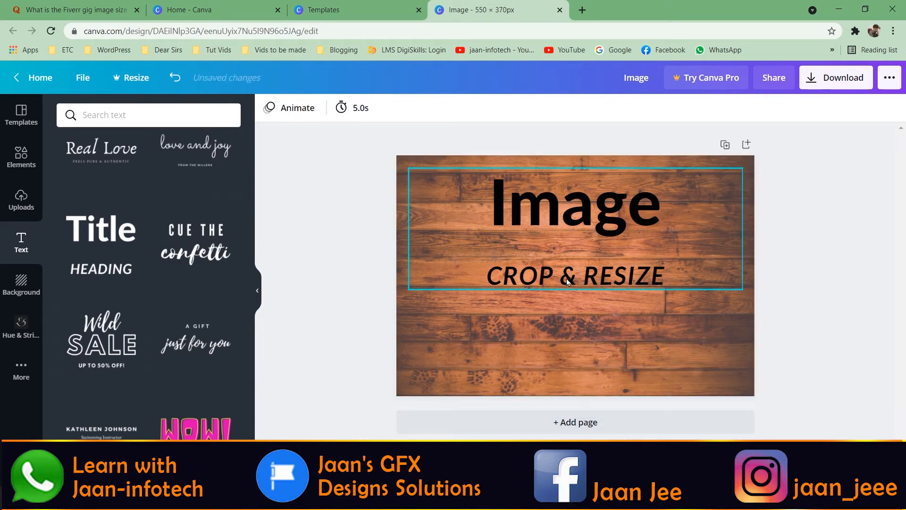
mouse_move(571, 278)
left_mouse_down()
mouse_move(570, 315)
mouse_move(570, 277)
left_mouse_up()
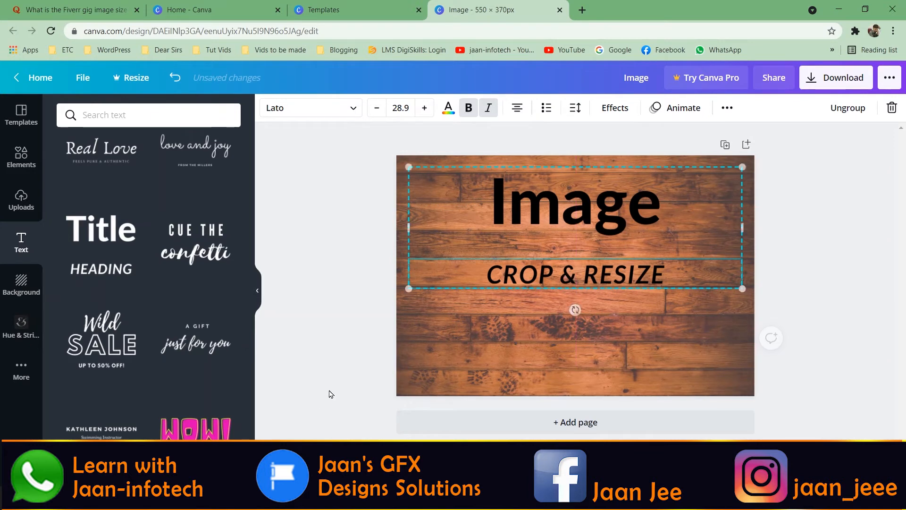
Step: Add the pink "WOW!" text design and shrink it to about font size 51.4 in the page's lower-right corner
left_click_drag(221, 425, 582, 321)
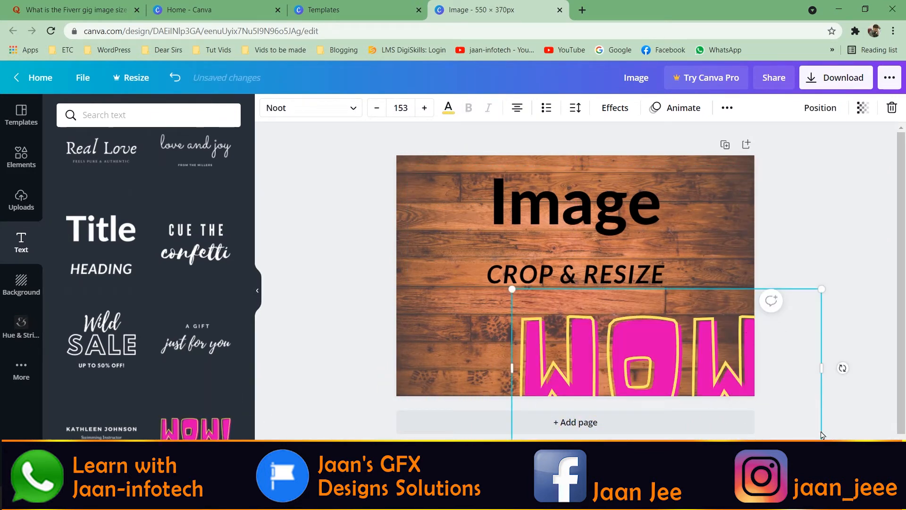
left_click_drag(822, 447, 720, 373)
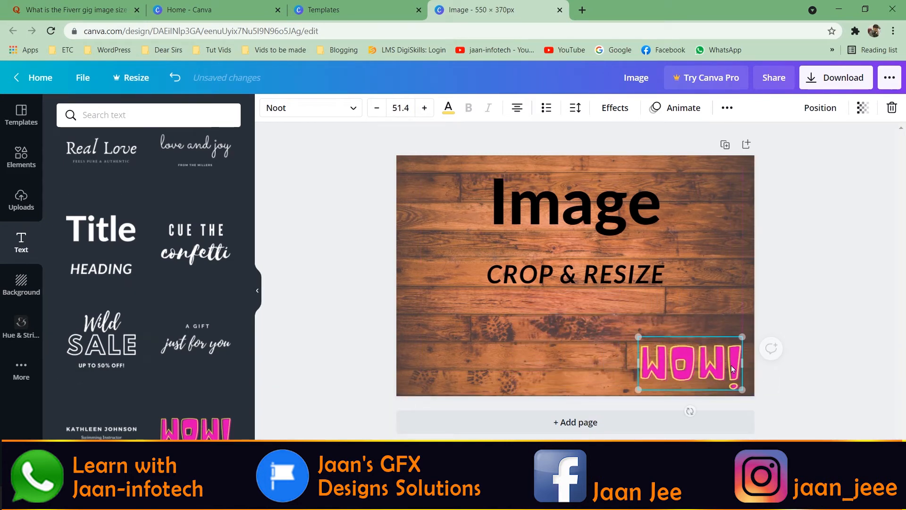
Step: Shrink the "Image" and "CROP & RESIZE" group to a title font size of 59, widen its box and place it near the page's upper edge
left_click_drag(605, 279, 612, 315)
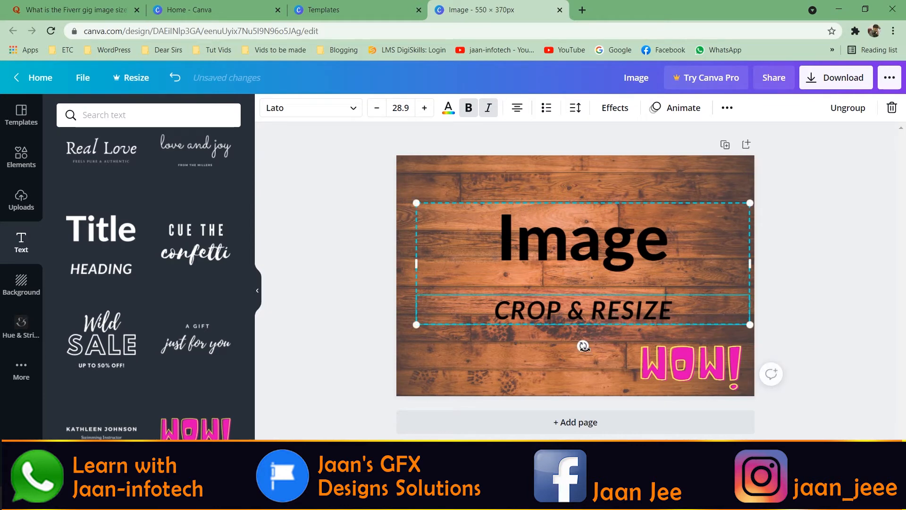
mouse_move(583, 345)
left_mouse_down()
mouse_move(570, 352)
mouse_move(600, 350)
mouse_move(581, 357)
left_mouse_up()
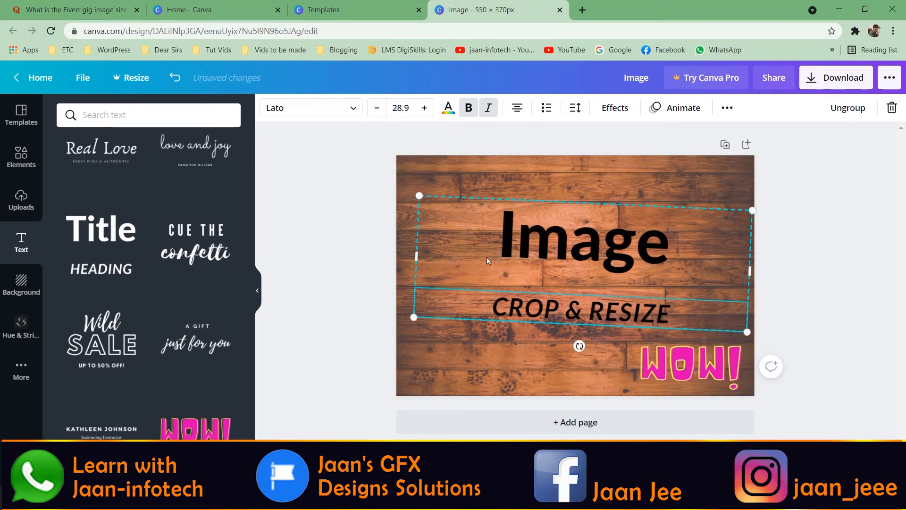
key("ctrl+z")
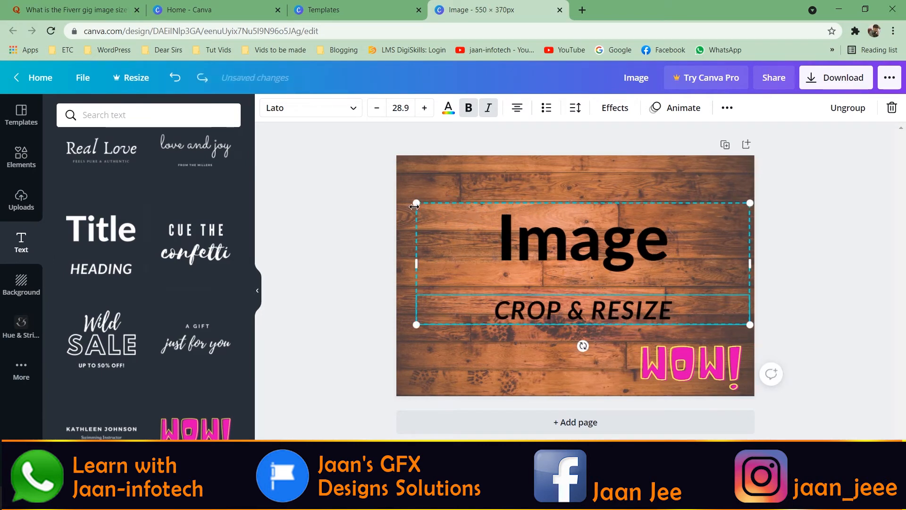
left_click_drag(416, 203, 480, 226)
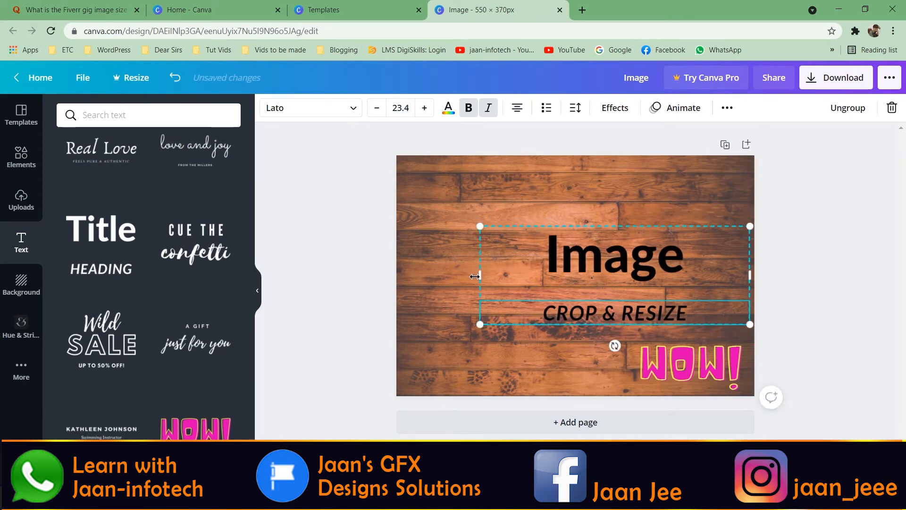
left_click_drag(475, 276, 400, 276)
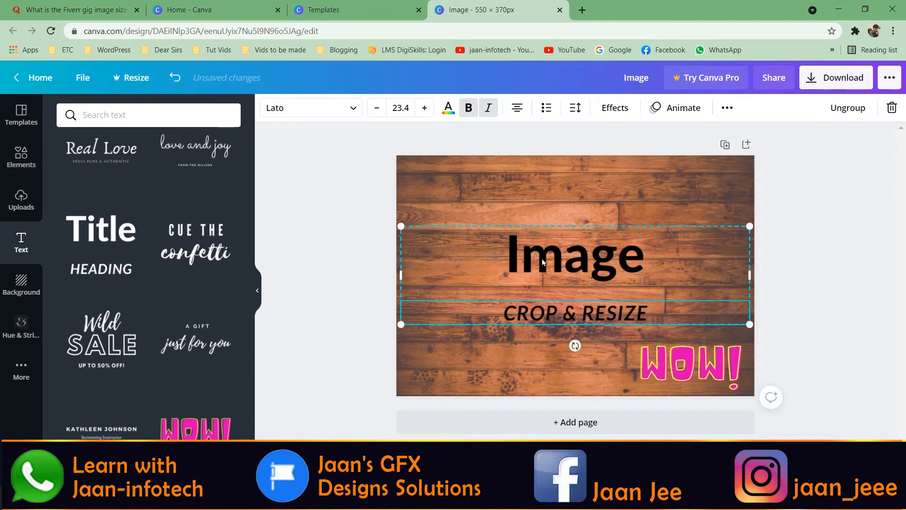
left_click_drag(542, 259, 546, 205)
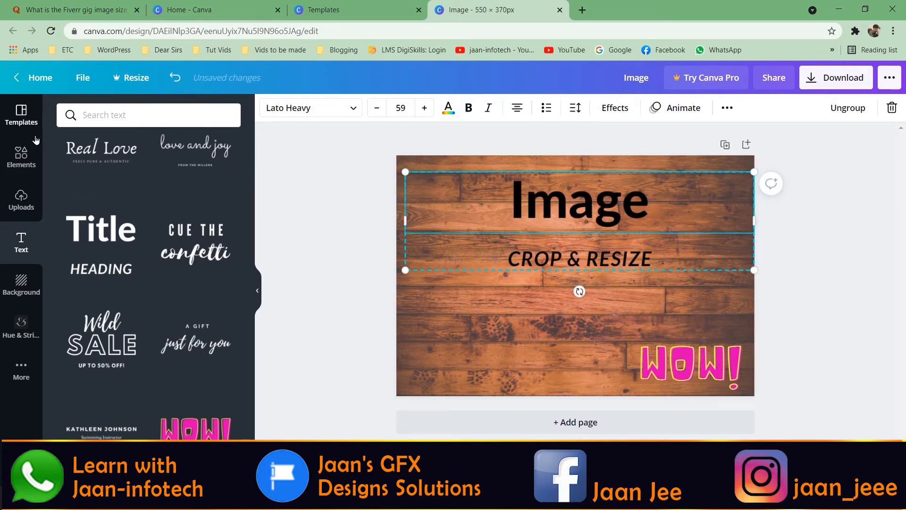
Step: Upload the image "Jaan Logo 2021" from the LOGOs folder on New Volume (E:)
left_click(17, 200)
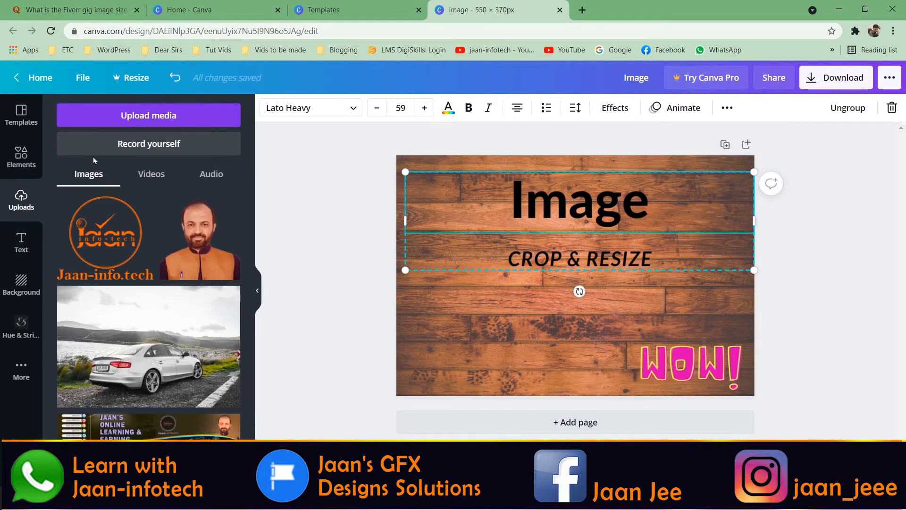
left_click(125, 119)
left_click(138, 115)
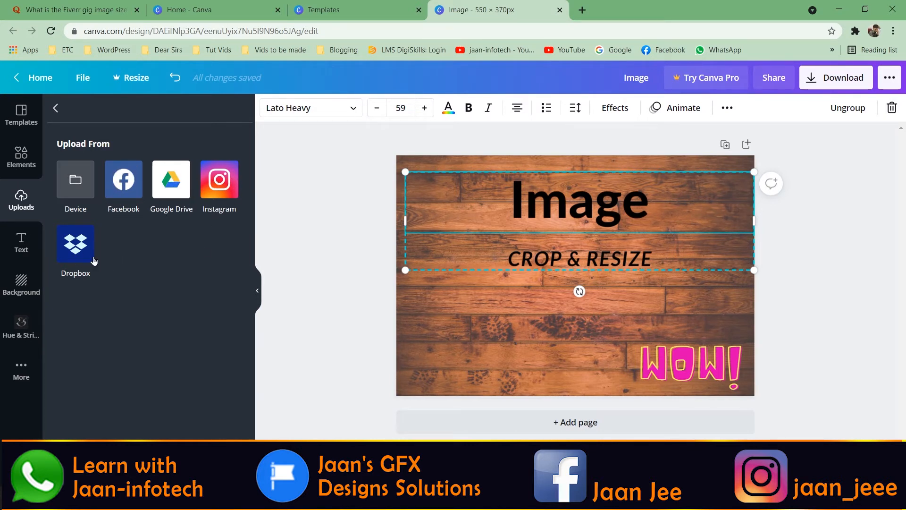
left_click(77, 181)
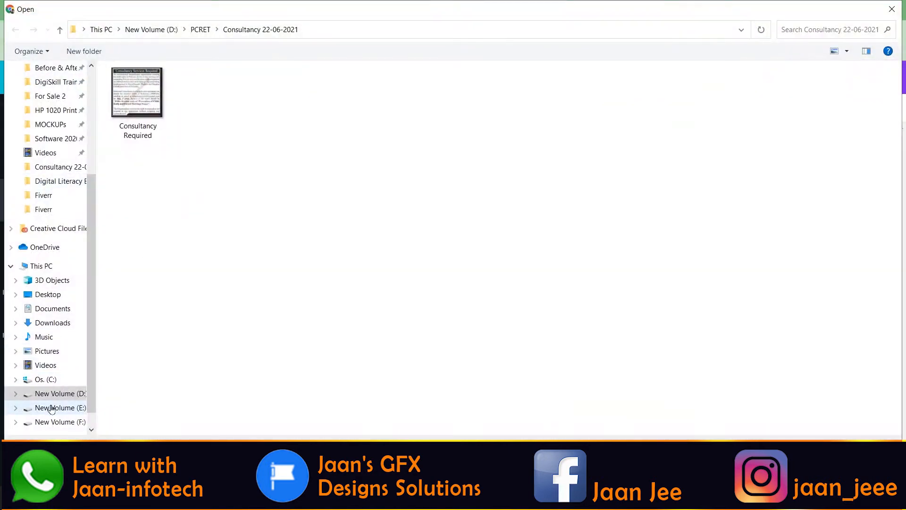
left_click(51, 409)
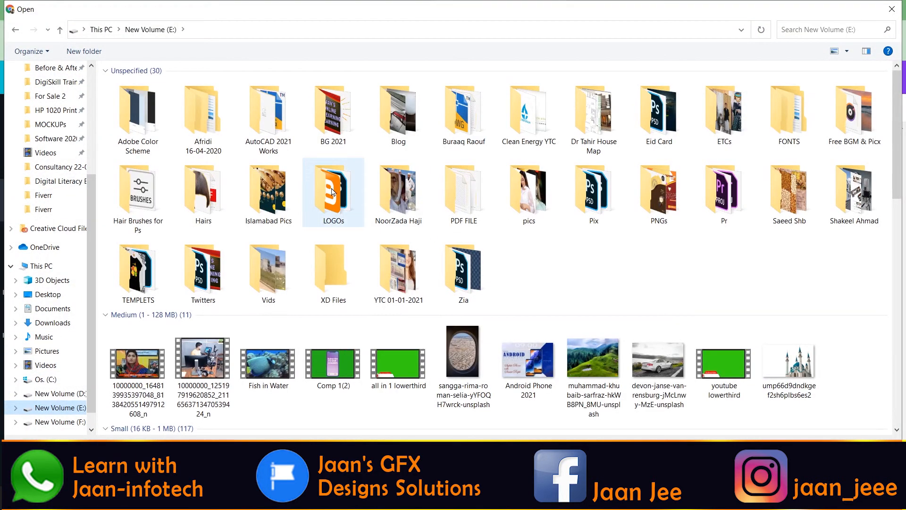
double_click(327, 196)
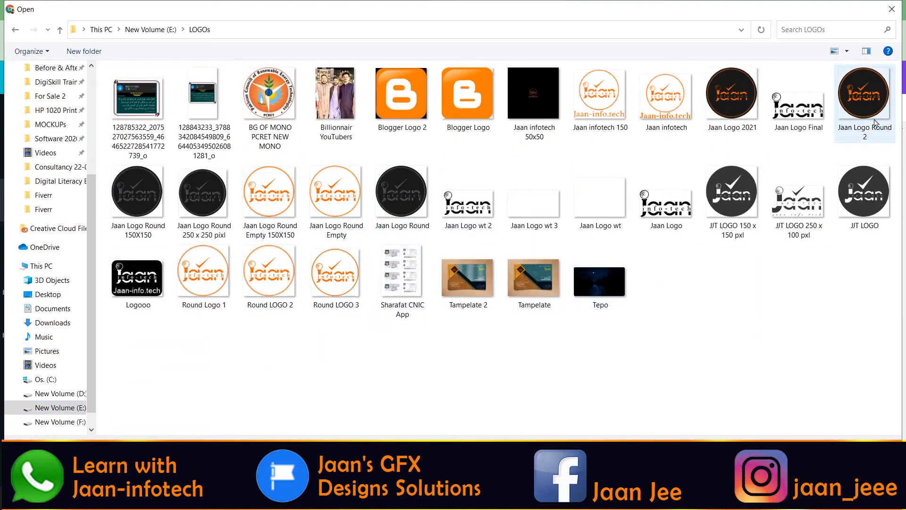
double_click(726, 93)
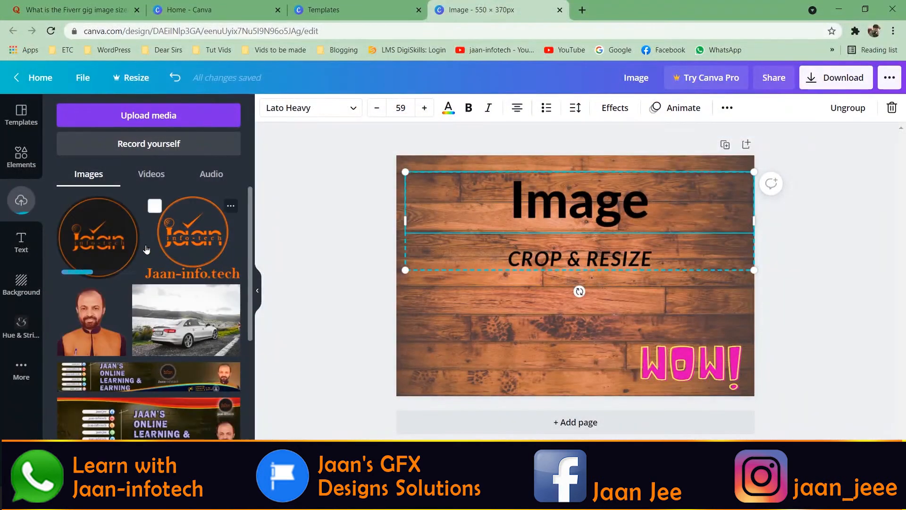
Step: Place the uploaded round logo on the page at about 109 × 109 px in the upper-left corner beside "Image"
left_click_drag(117, 241, 576, 297)
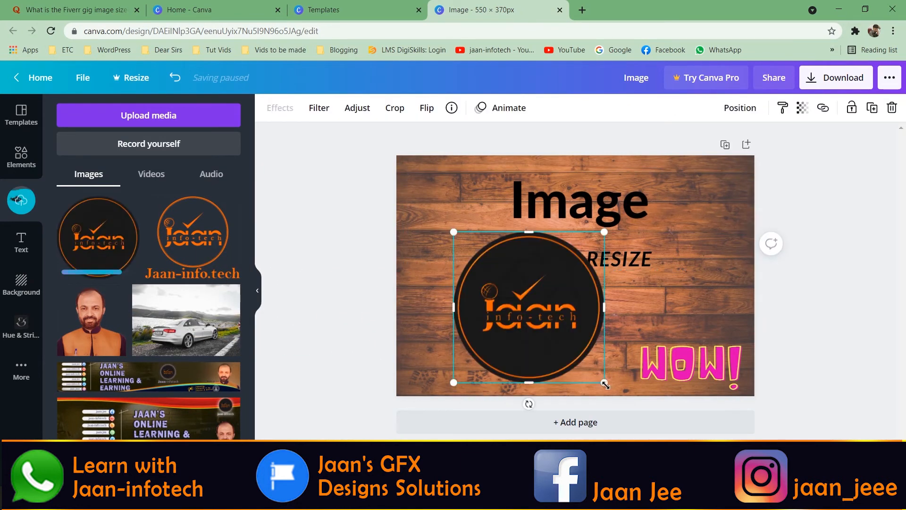
left_click_drag(606, 385, 525, 302)
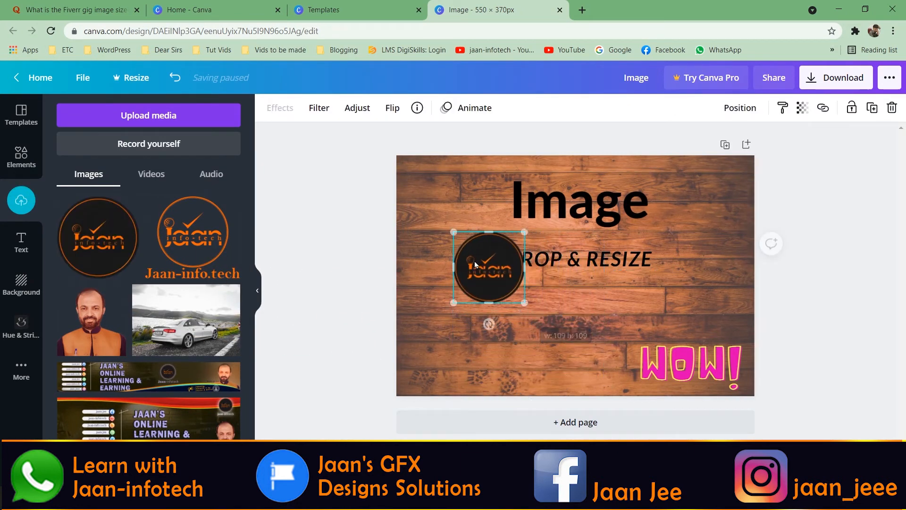
left_click_drag(475, 264, 431, 208)
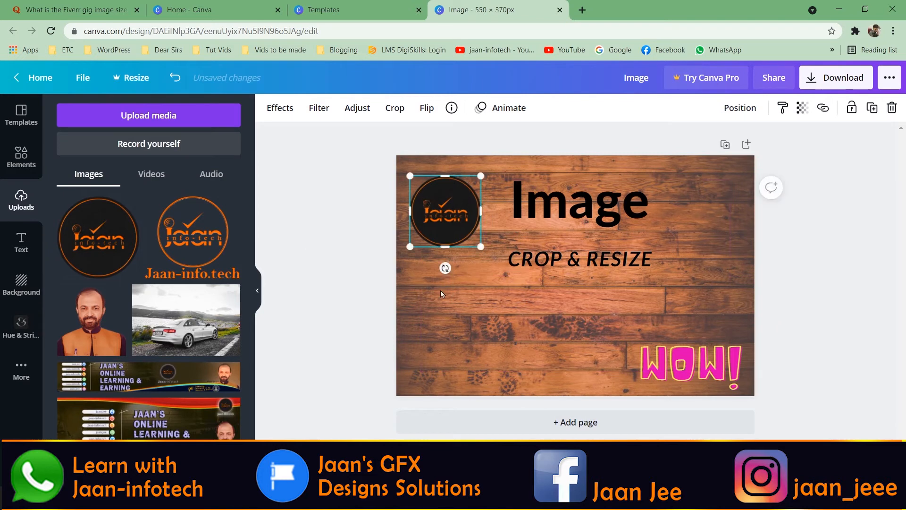
left_click(21, 242)
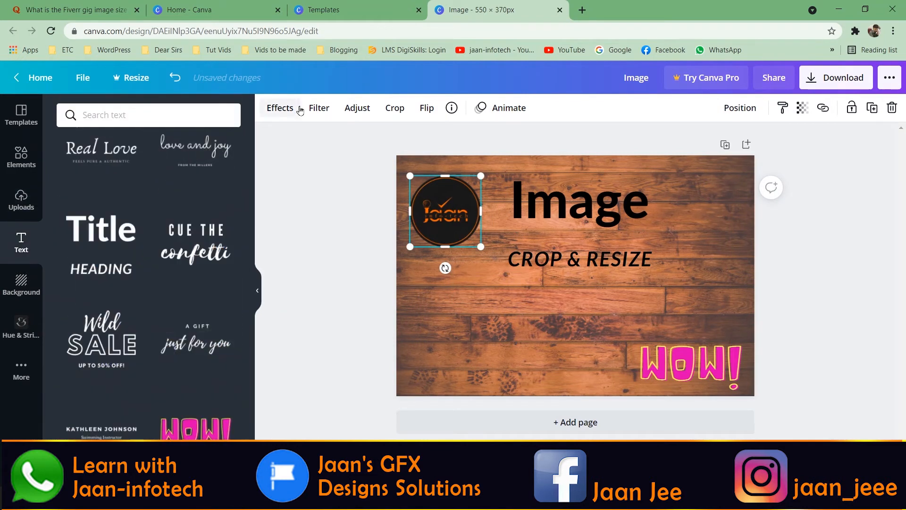
left_click(438, 311)
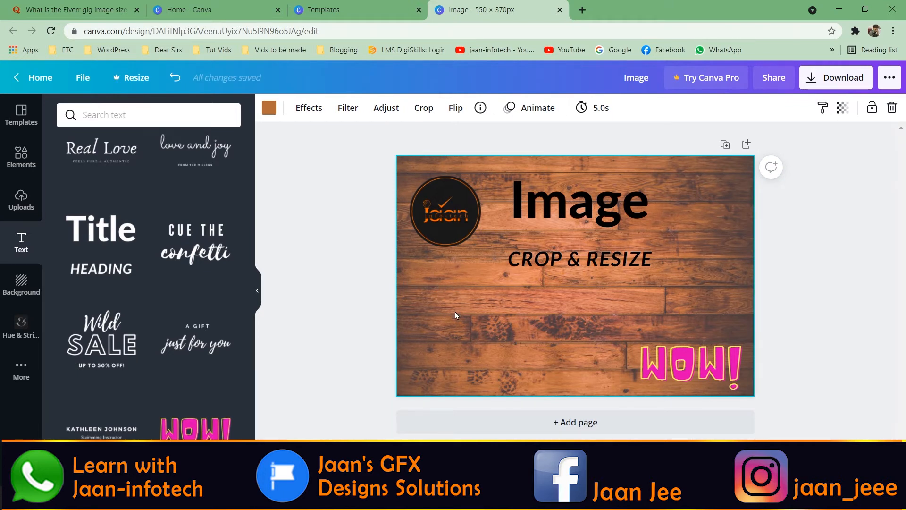
double_click(429, 276)
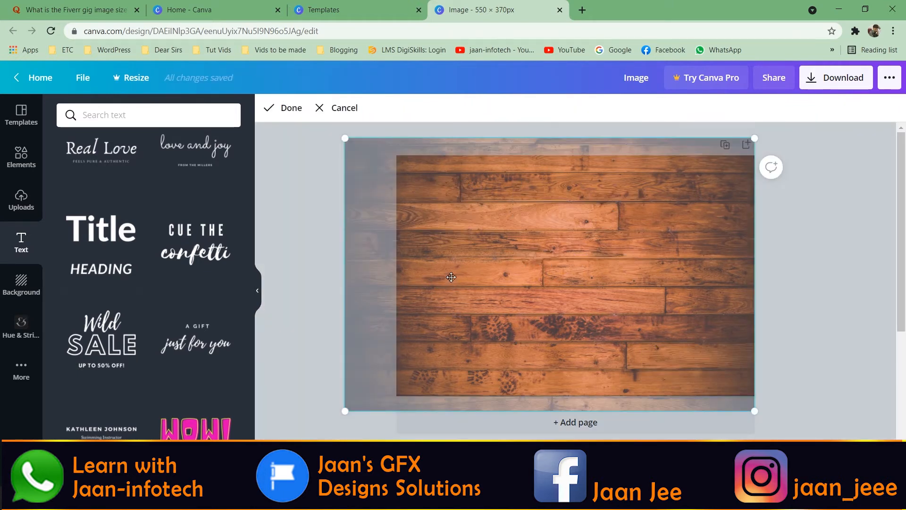
key("Escape")
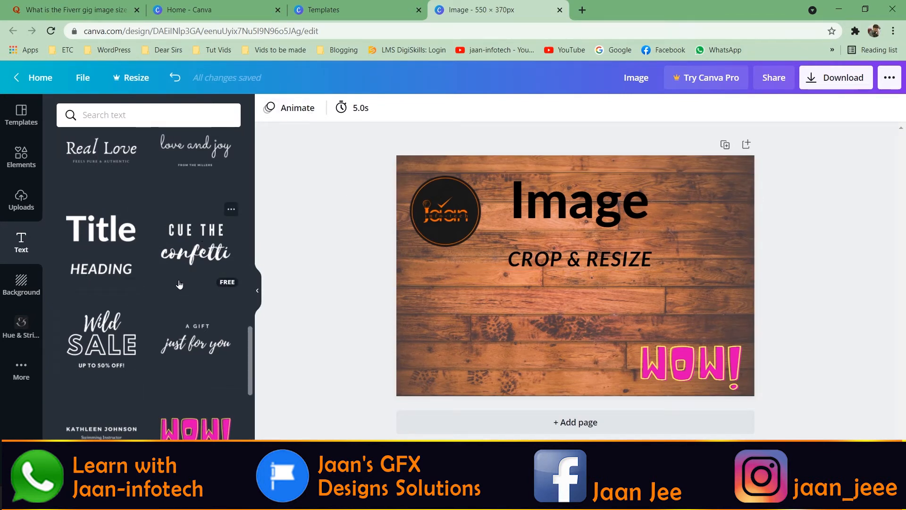
Step: Browse the ready-made text designs for a style that suits the gig image
scroll(179, 288, "down", 8)
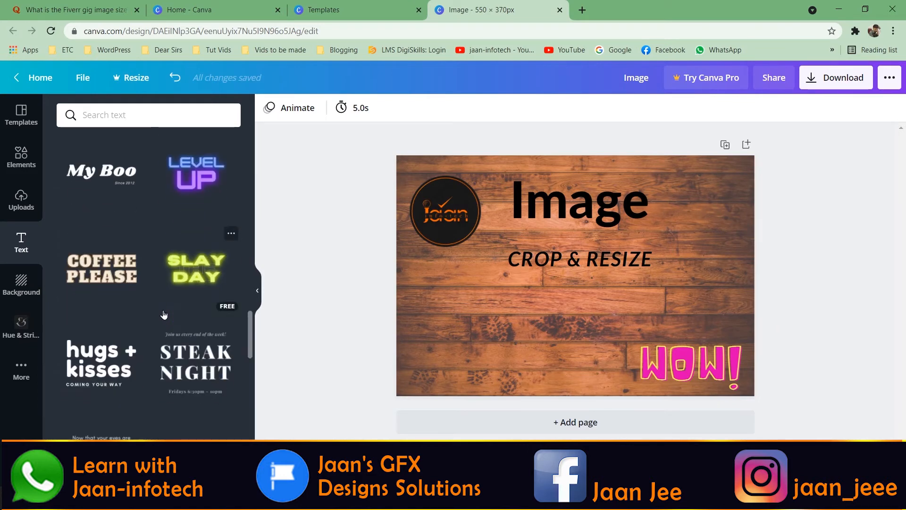
scroll(163, 314, "down", 4)
scroll(162, 314, "up", 2)
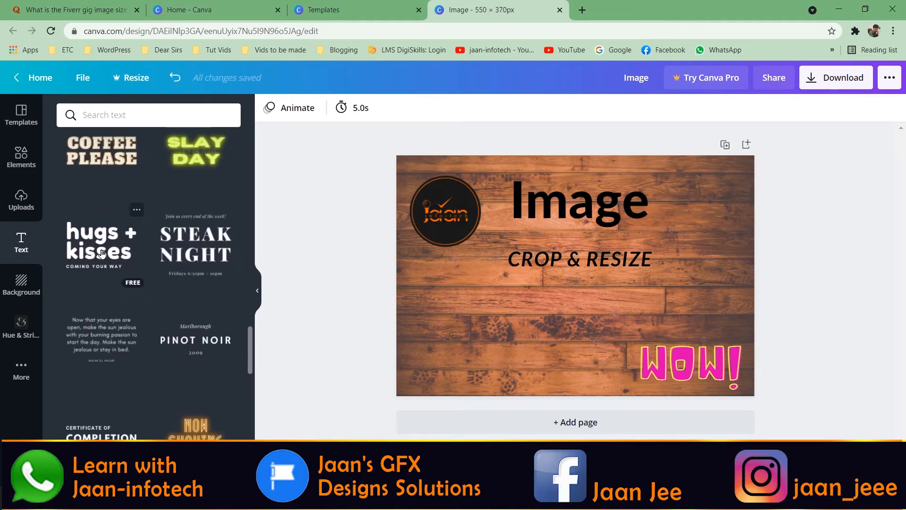
scroll(112, 321, "down", 3)
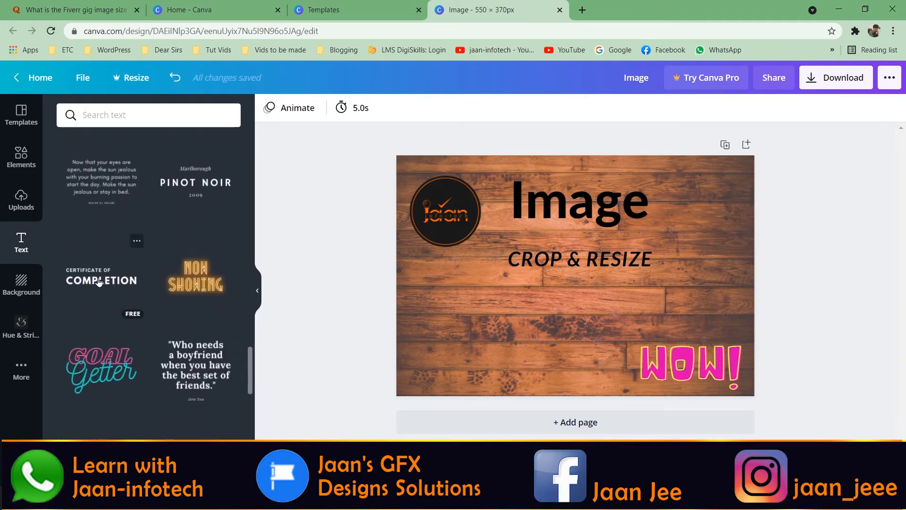
scroll(129, 315, "down", 3)
scroll(134, 326, "up", 3)
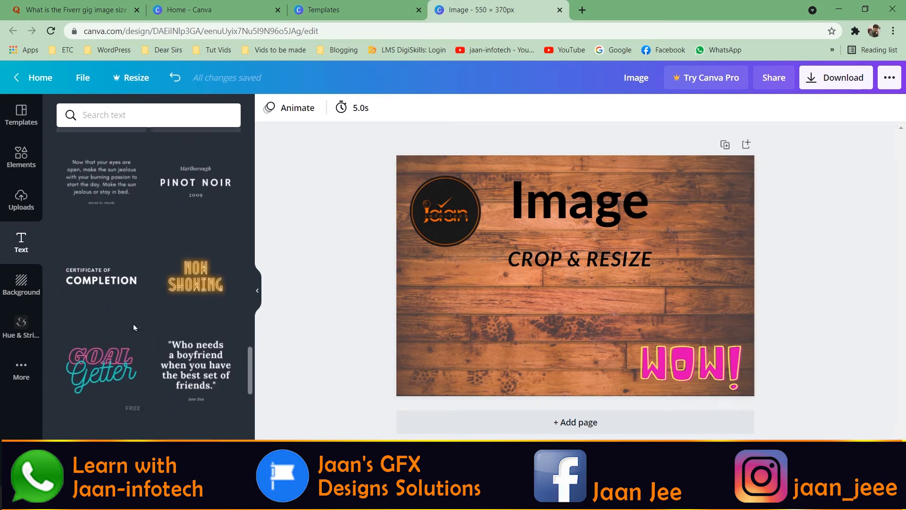
scroll(134, 326, "down", 9)
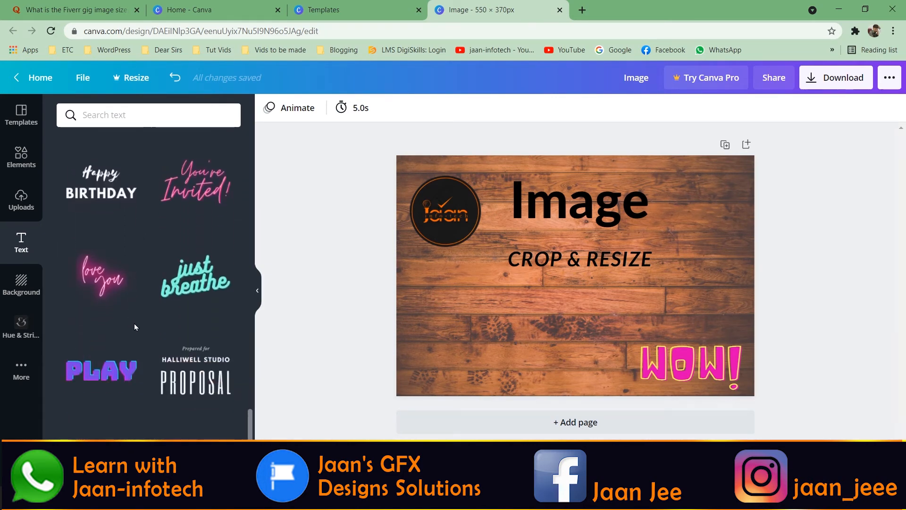
scroll(134, 327, "down", 2)
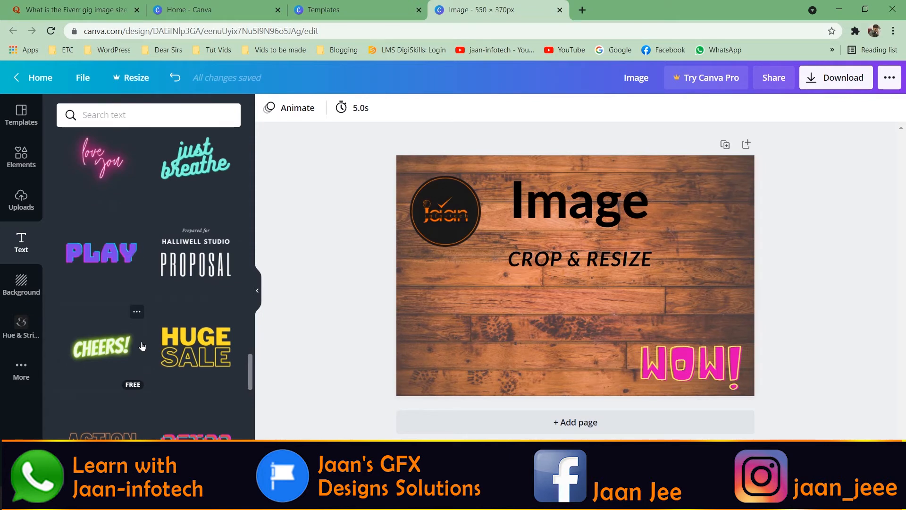
scroll(142, 346, "down", 3)
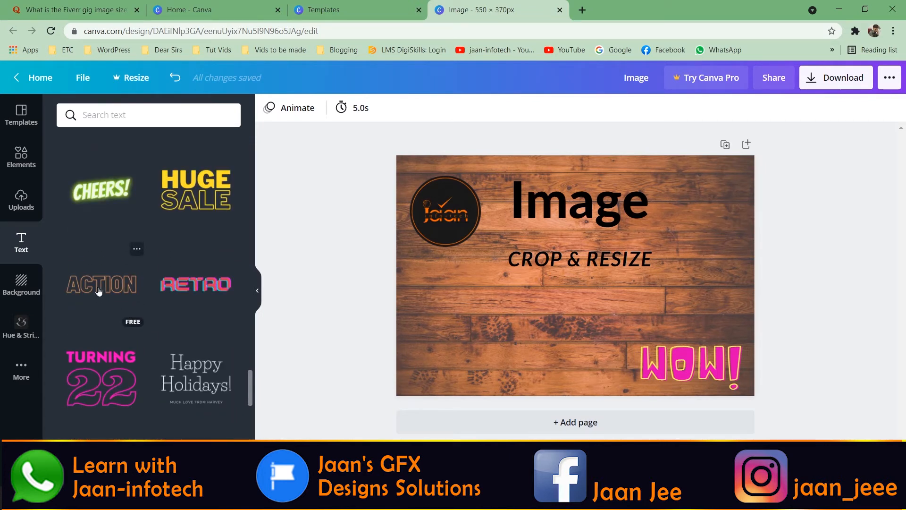
scroll(140, 373, "down", 5)
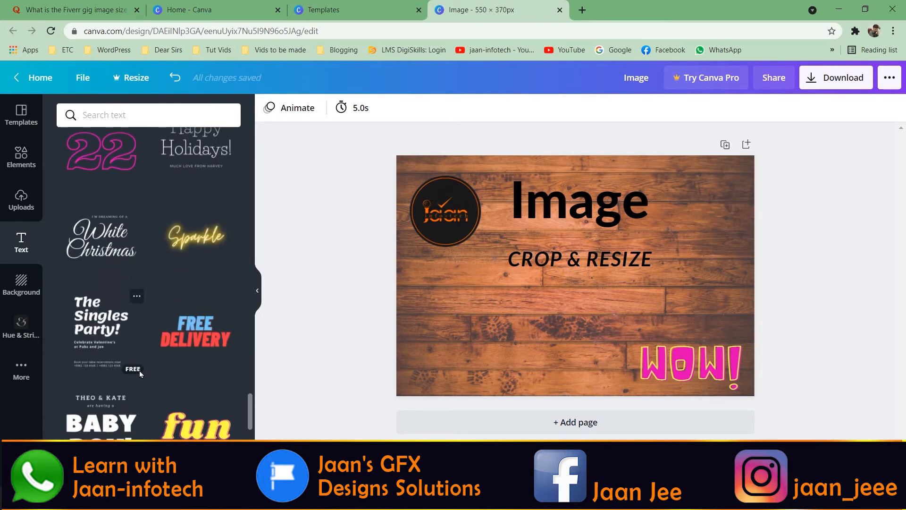
scroll(119, 383, "down", 1)
scroll(119, 384, "down", 9)
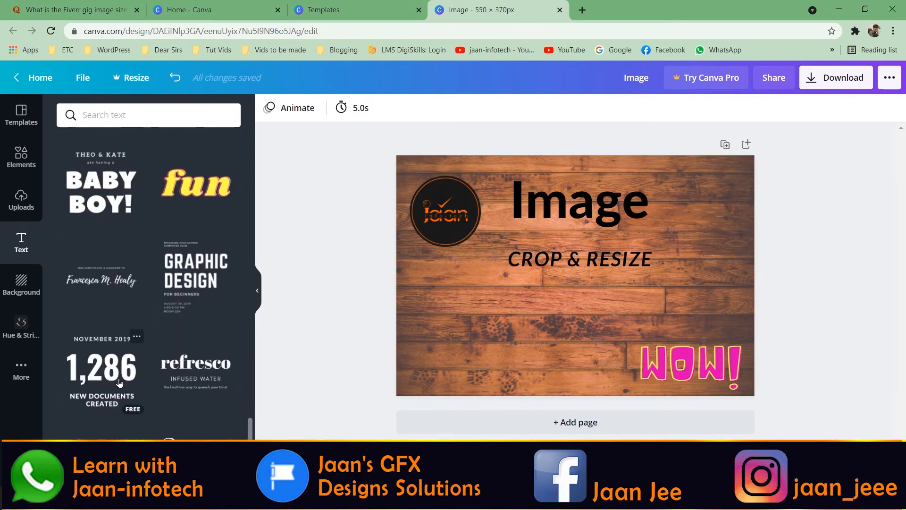
scroll(125, 381, "up", 15)
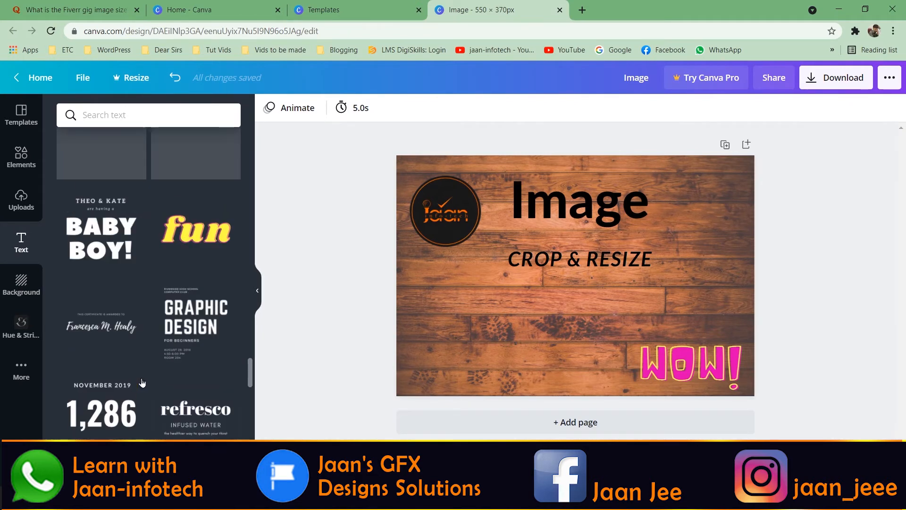
scroll(146, 374, "up", 5)
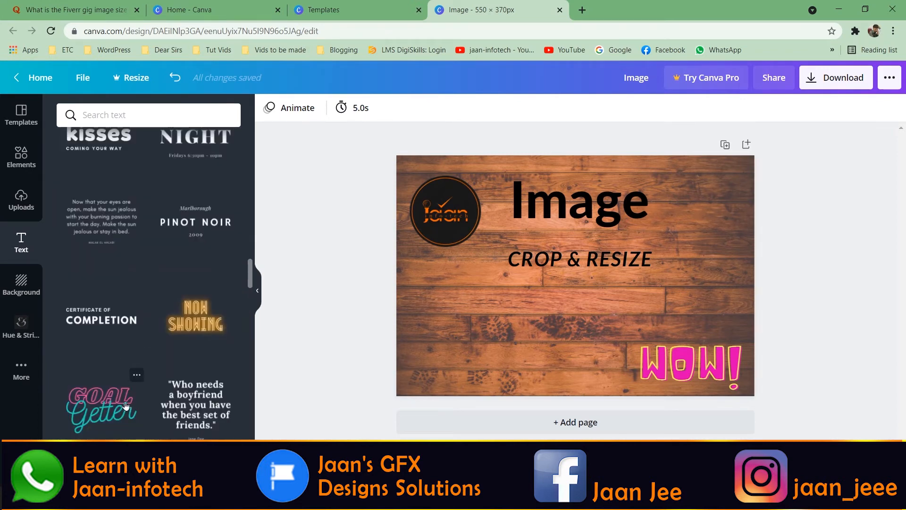
scroll(166, 302, "up", 4)
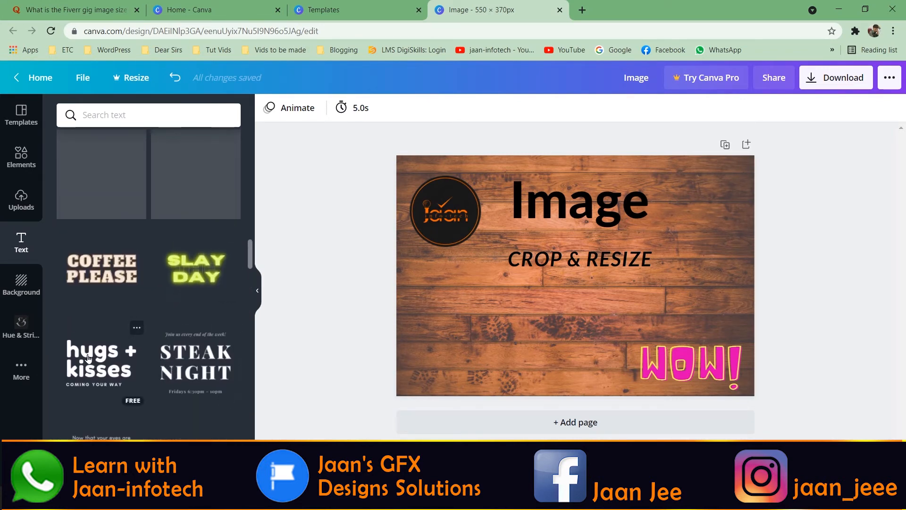
Step: Add the "hugs + kisses" text design and shrink it to font size 29.9 below the round logo
scroll(166, 302, "up", 2)
left_click_drag(101, 362, 430, 284)
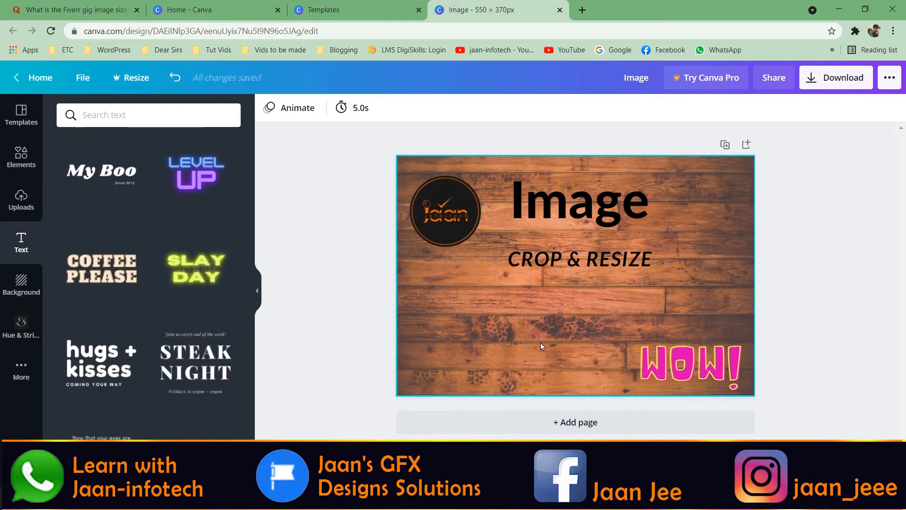
left_click_drag(711, 431, 520, 281)
left_click(444, 277)
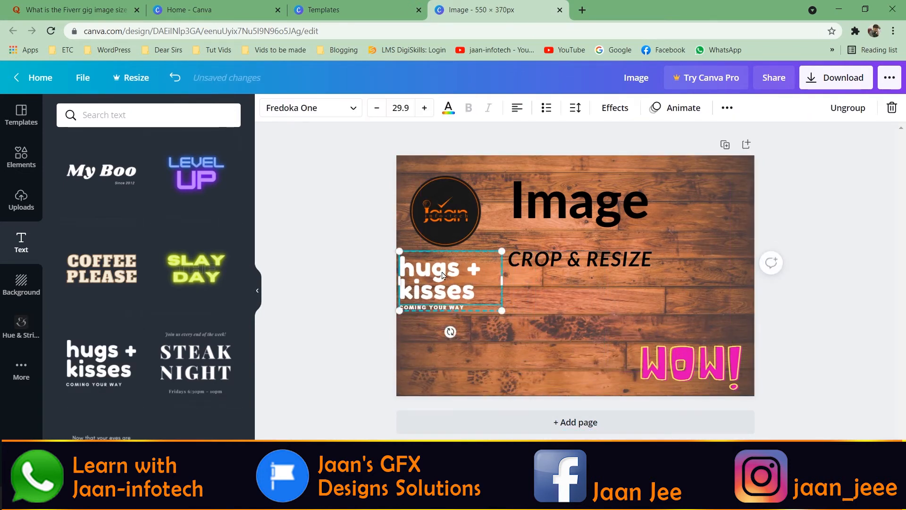
Step: Replace the "hugs + kisses" heading with the text "jaan-infotech"
left_click(457, 271)
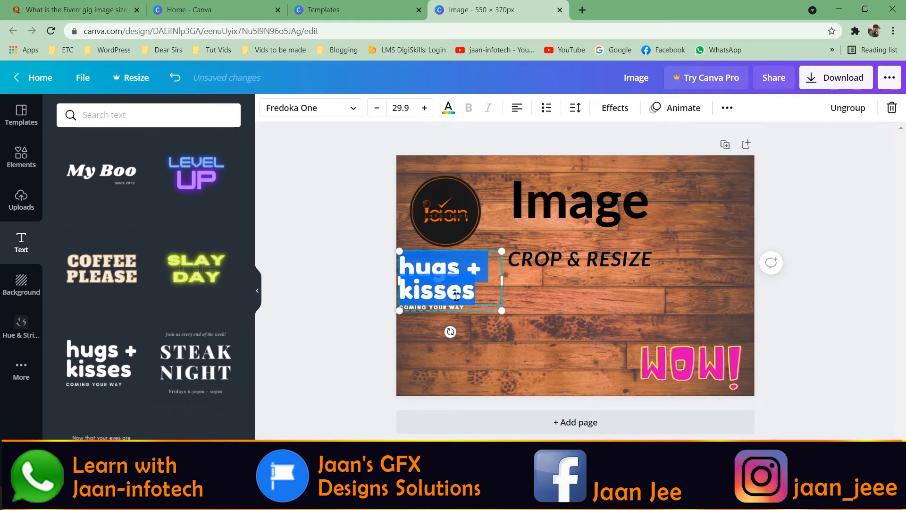
type("jaan")
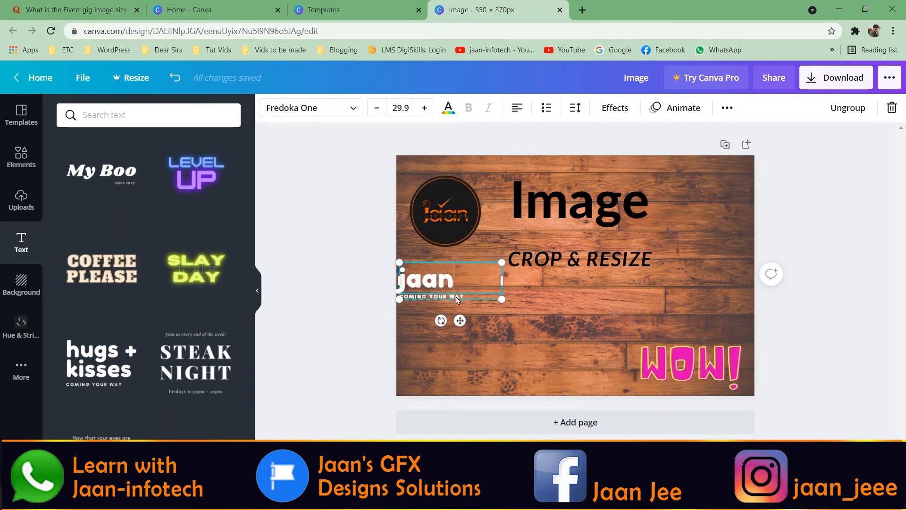
type("-i")
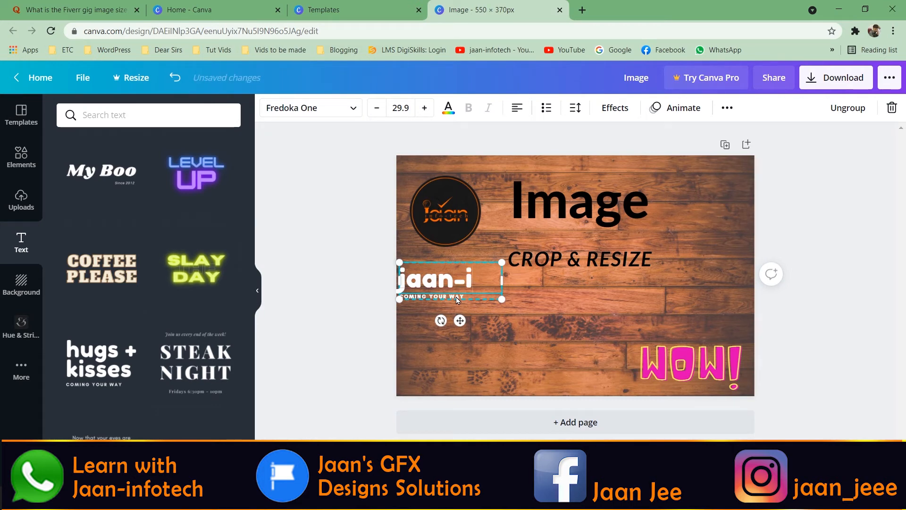
type("nfotech")
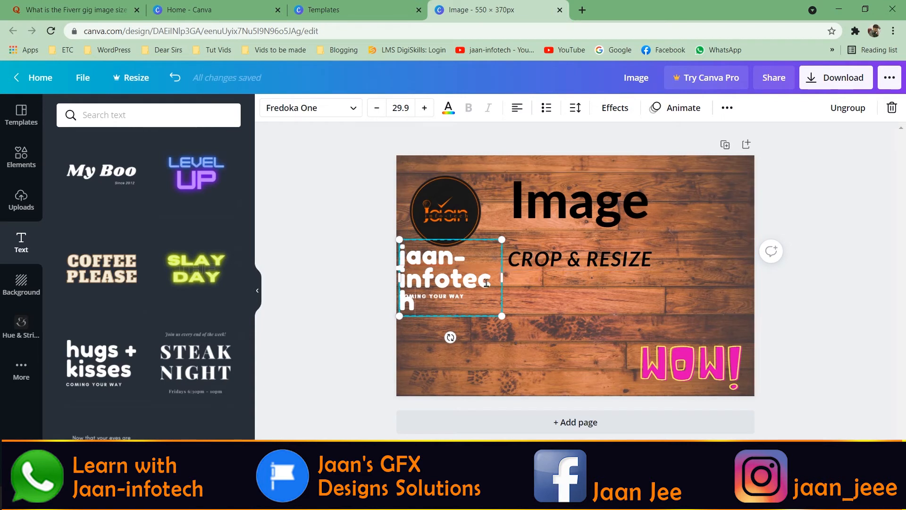
Step: Fit "jaan-infotech" on a single line and set its font size to 16
left_click_drag(501, 279, 394, 261)
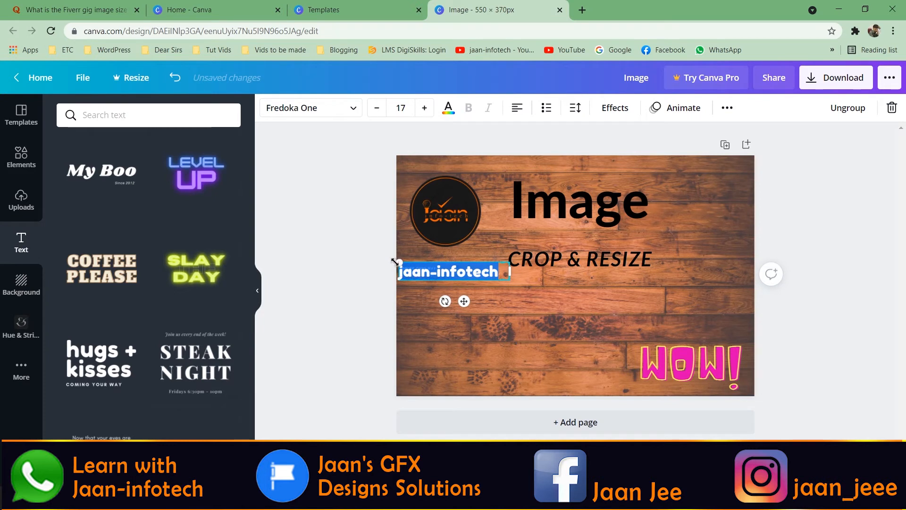
left_click(377, 110)
left_click(377, 111)
left_click(378, 111)
left_click(377, 111)
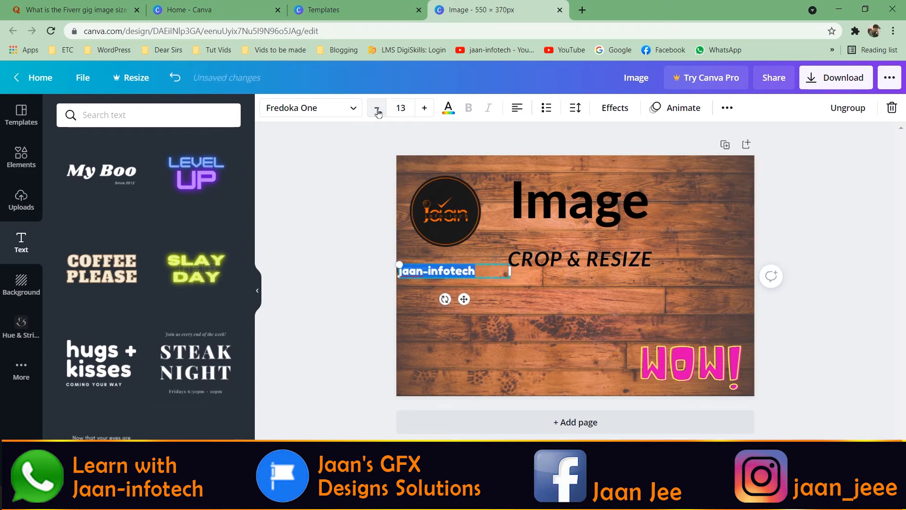
left_click(425, 109)
left_click(425, 109)
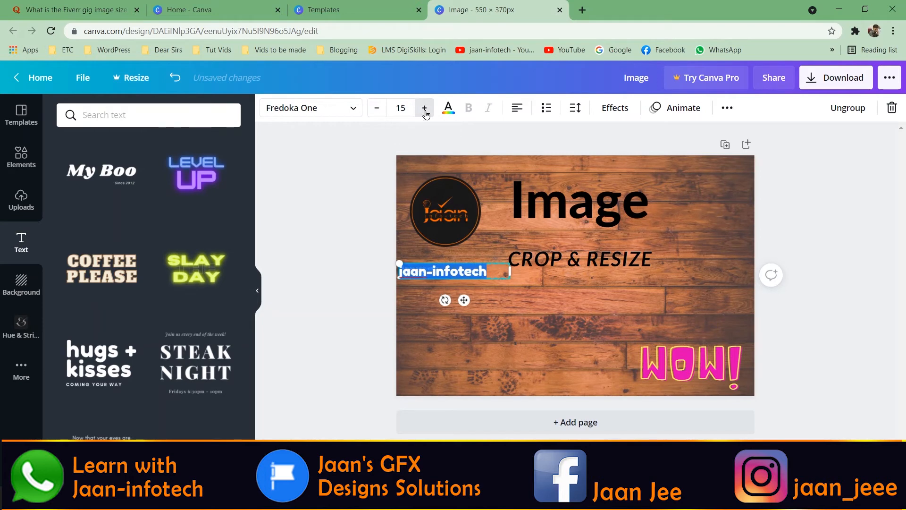
left_click(425, 111)
Step: Colour the "jaan-infotech" text light aqua blue and move it up directly beneath the round logo
left_click(449, 110)
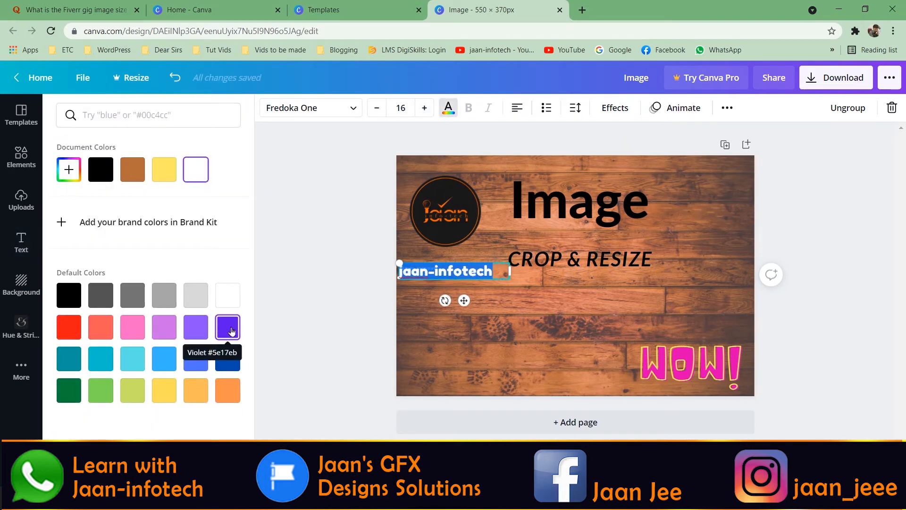
left_click(232, 331)
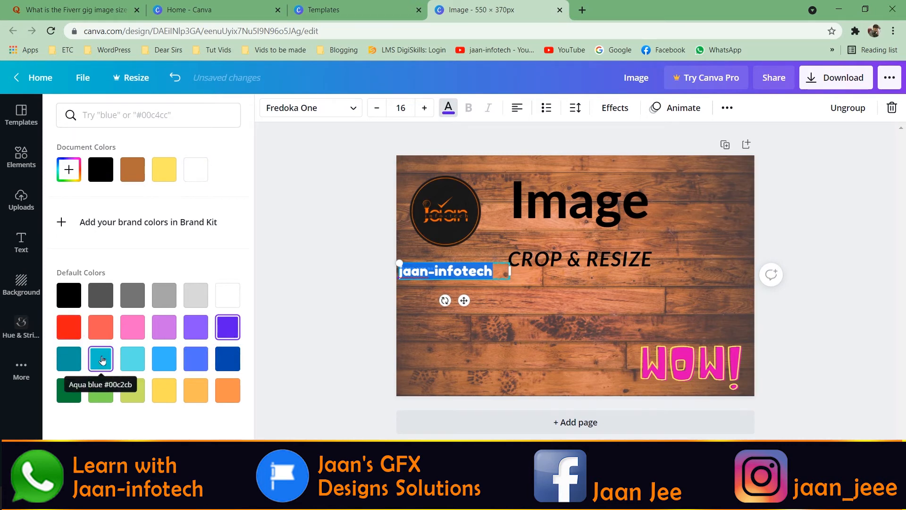
left_click(130, 358)
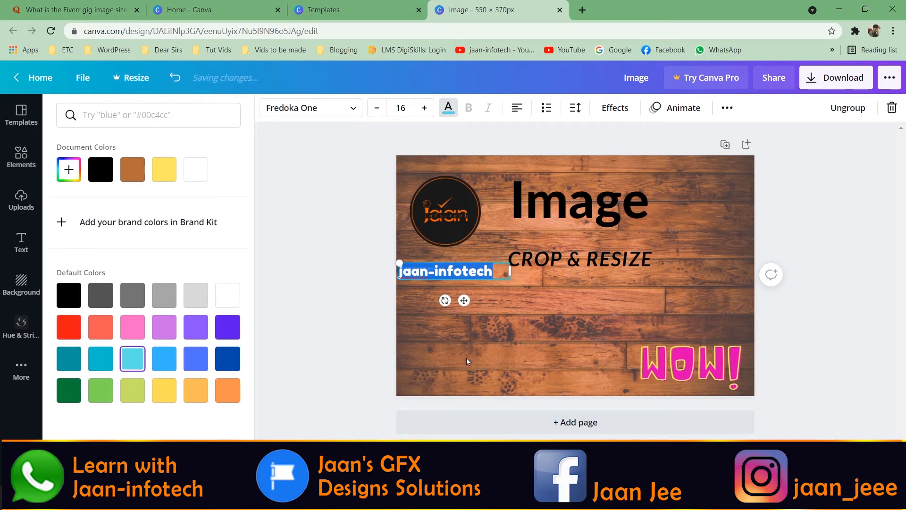
left_click(467, 358)
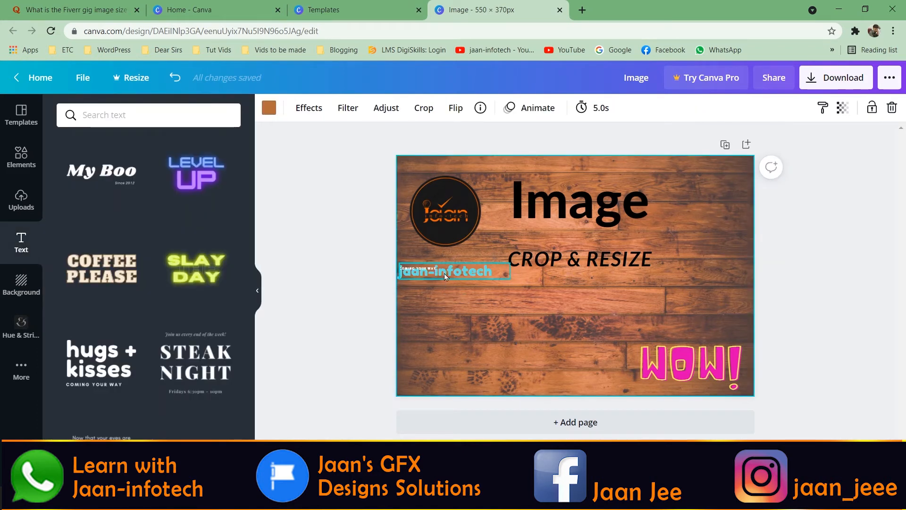
left_click_drag(444, 274, 442, 254)
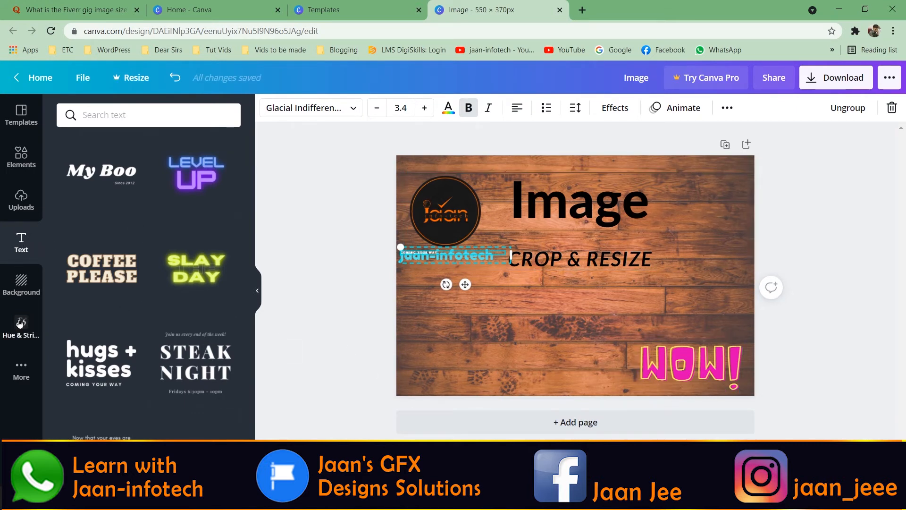
Step: Place the uploaded narrow "JAAN'S ONLINE LEARNING & EARNING" banner across the page's upper part and widen it on both sides
left_click(21, 206)
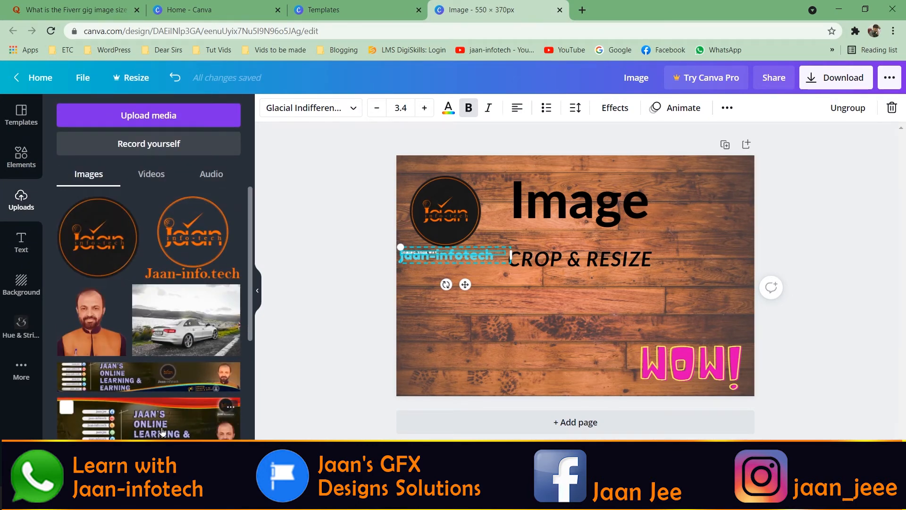
left_click_drag(155, 377, 587, 180)
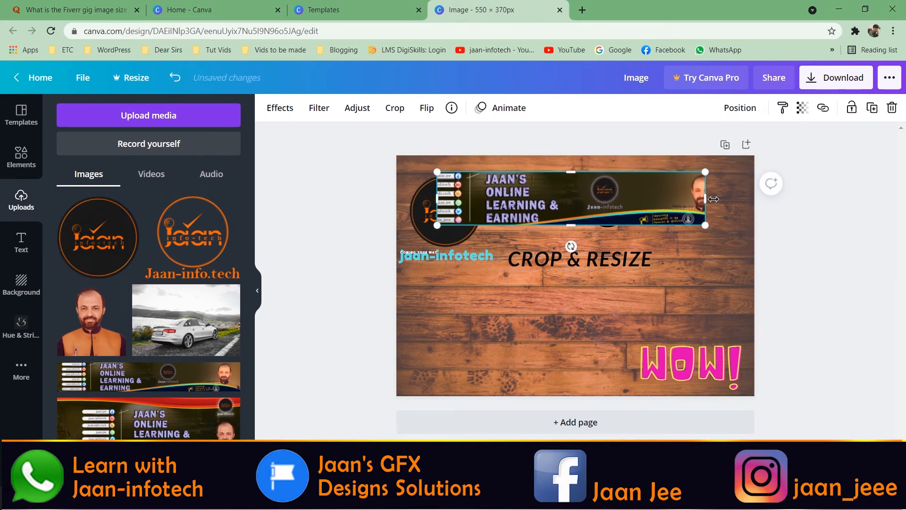
left_click_drag(711, 198, 743, 198)
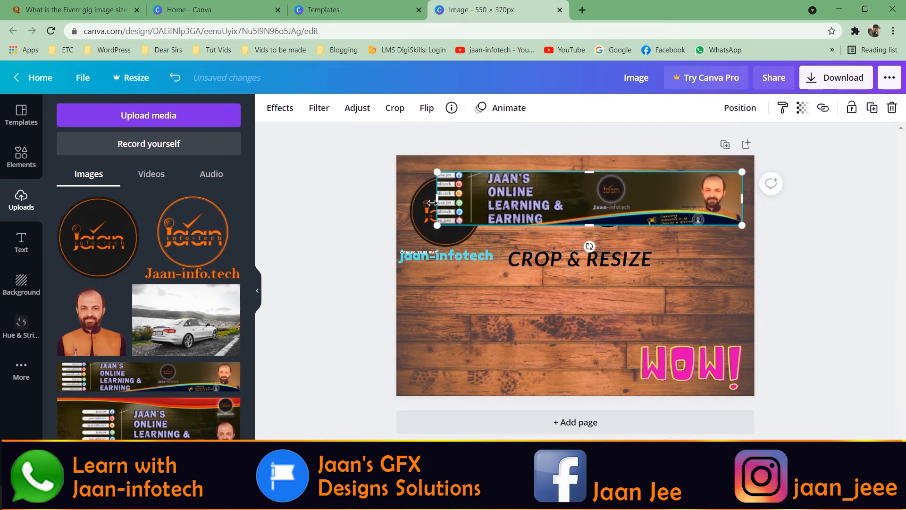
left_click_drag(433, 201, 420, 201)
Step: Move the round logo to the page's lower-left area and delete the "Image" / "CROP & RESIZE" group and the "COMING YOUR WAY" line
left_click_drag(445, 238, 447, 365)
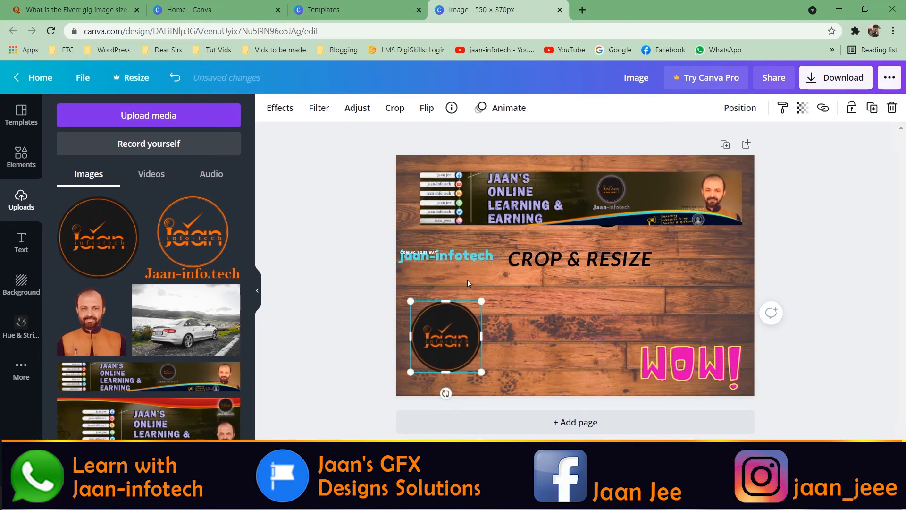
left_click(465, 257)
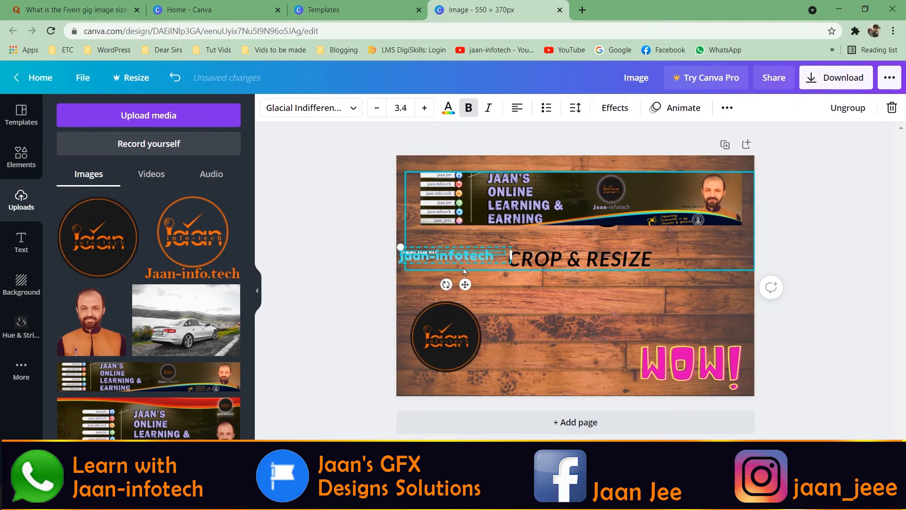
left_click(449, 259)
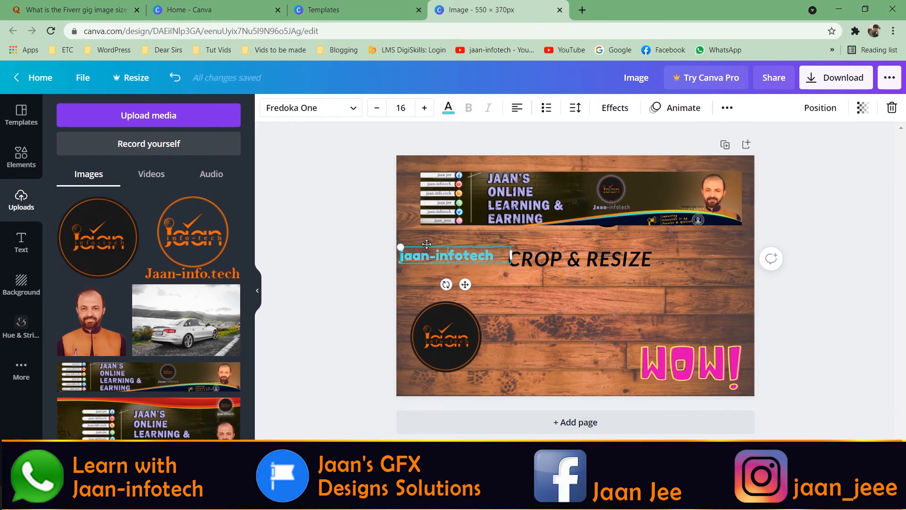
key("Delete")
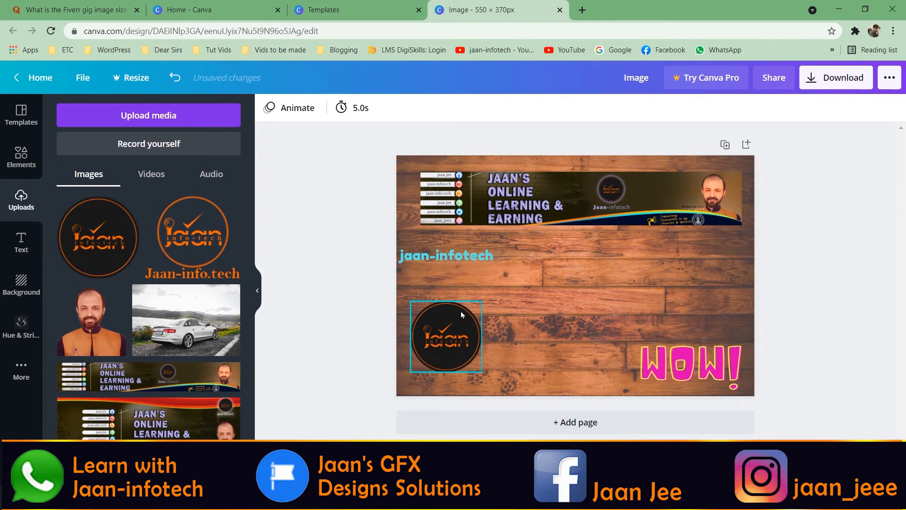
Step: Move the "JAAN'S ONLINE LEARNING & EARNING" banner to the page's top edge and stretch it across the full page width
left_click(477, 192)
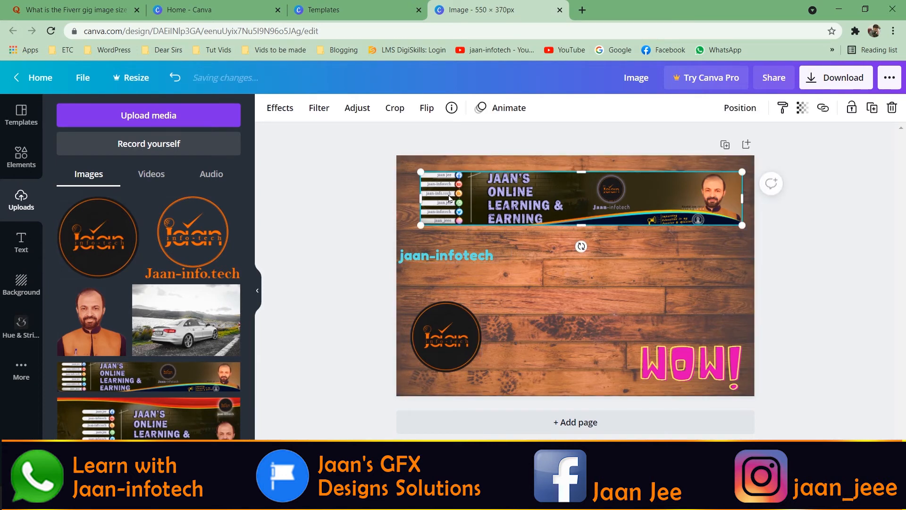
left_click_drag(421, 198, 396, 194)
left_click_drag(569, 192, 567, 174)
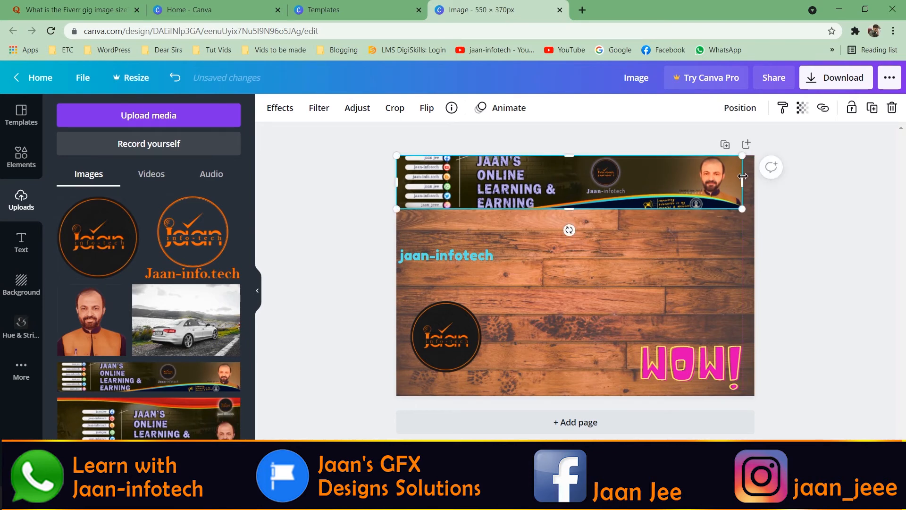
left_click_drag(743, 181, 756, 195)
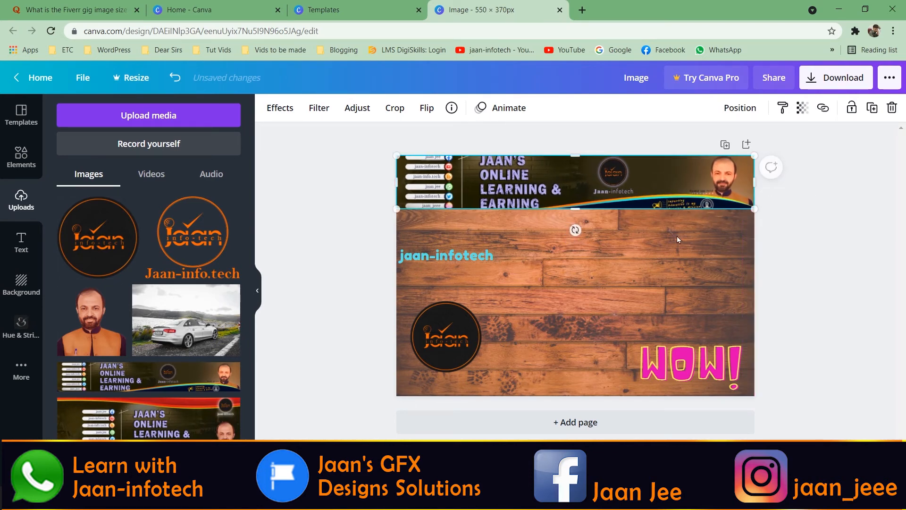
Step: Delete the "jaan-infotech" text and the round logo from the page
left_click(460, 257)
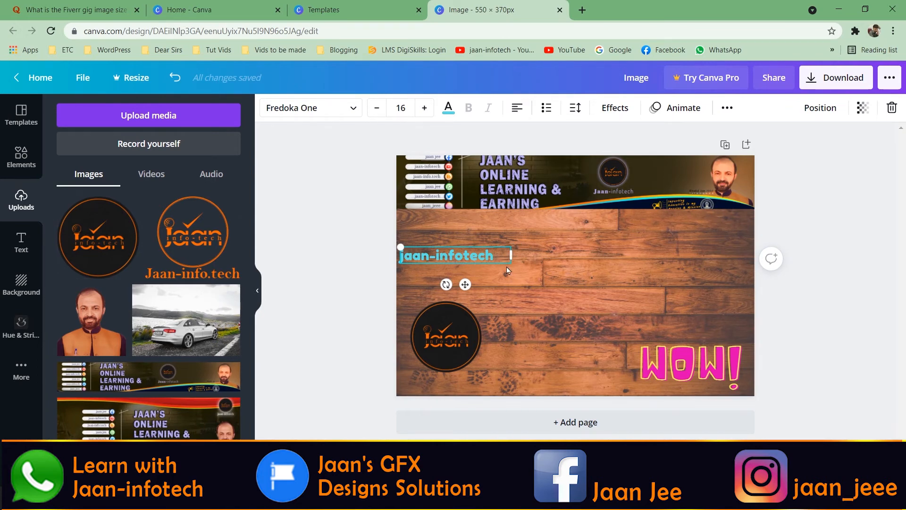
key("Delete")
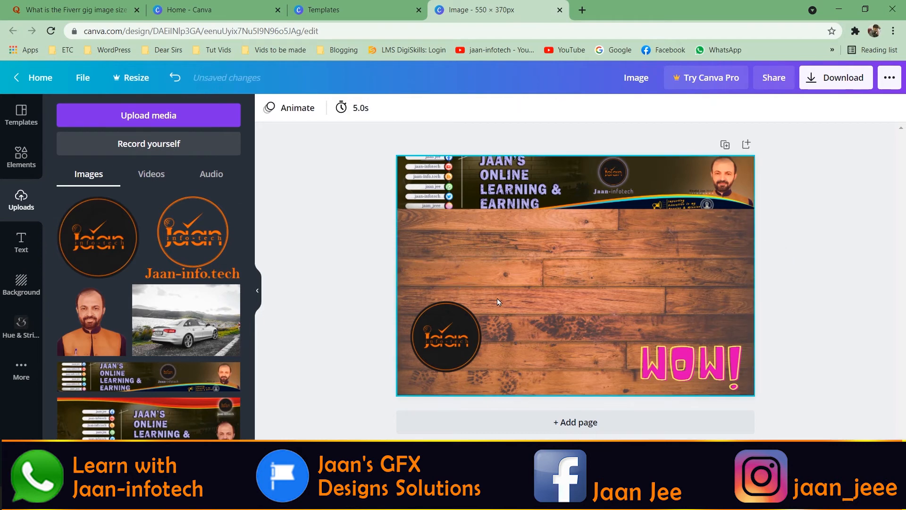
left_click_drag(470, 338, 475, 274)
key("Delete")
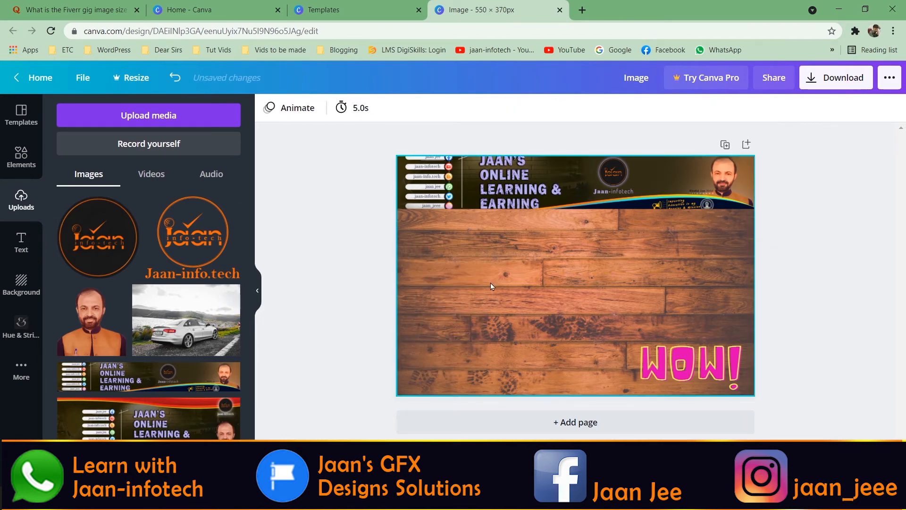
Step: Shrink the pink "WOW!" text in the page's lower-right corner
left_click(642, 356)
left_click_drag(640, 338, 669, 352)
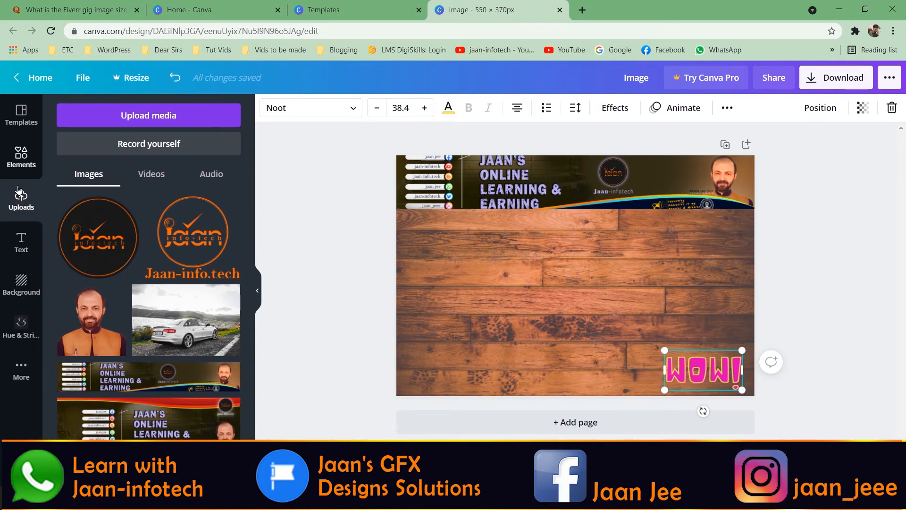
Step: Add the neon "SLAY THE DAY" text combination to the page and replace its word "SLAY" with "IMAGE"
left_click(26, 249)
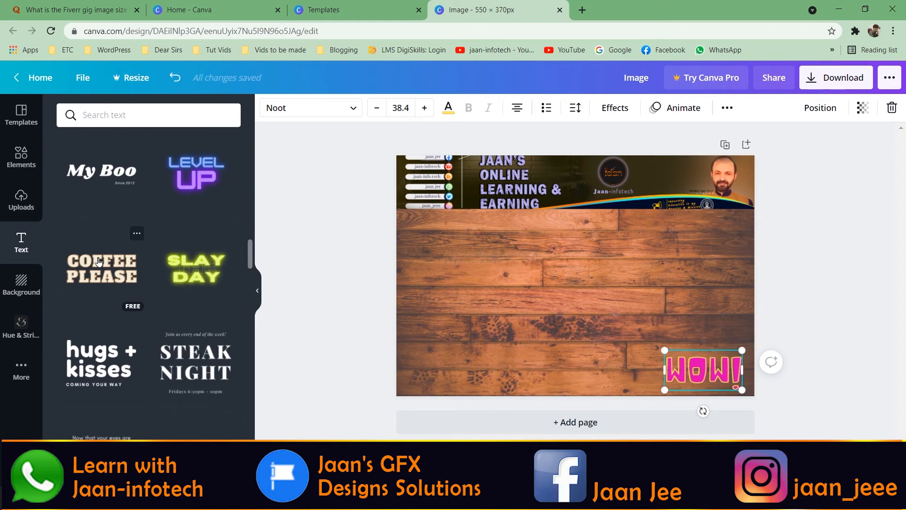
left_click_drag(196, 268, 451, 236)
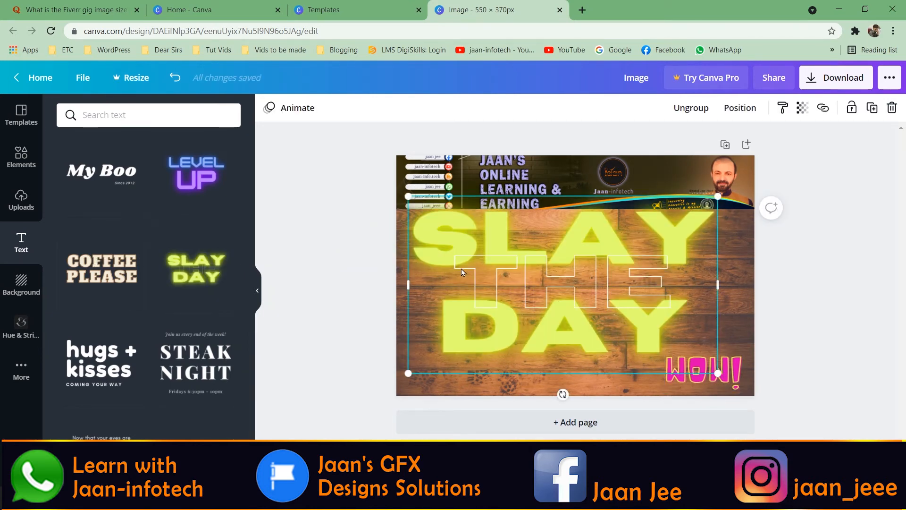
left_click(456, 245)
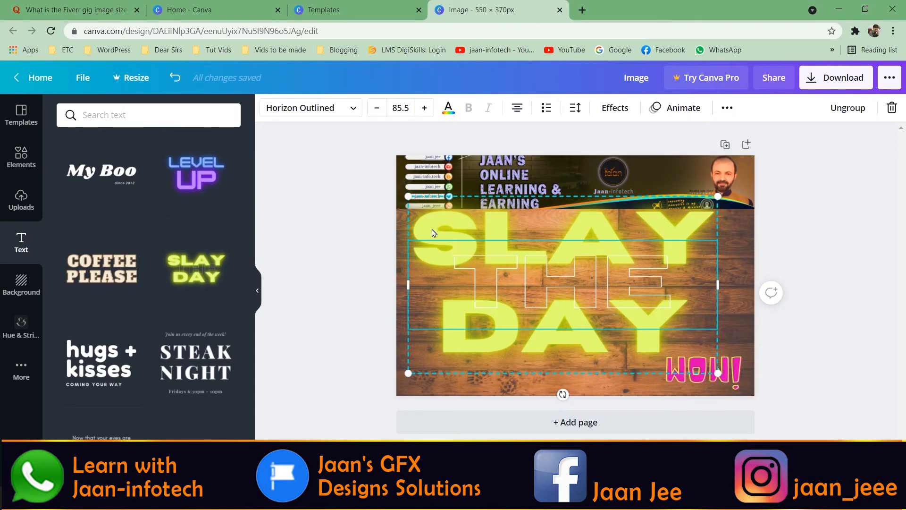
left_click(430, 231)
mouse_move(429, 231)
left_mouse_down()
mouse_move(553, 236)
mouse_move(442, 241)
left_mouse_up()
double_click(442, 242)
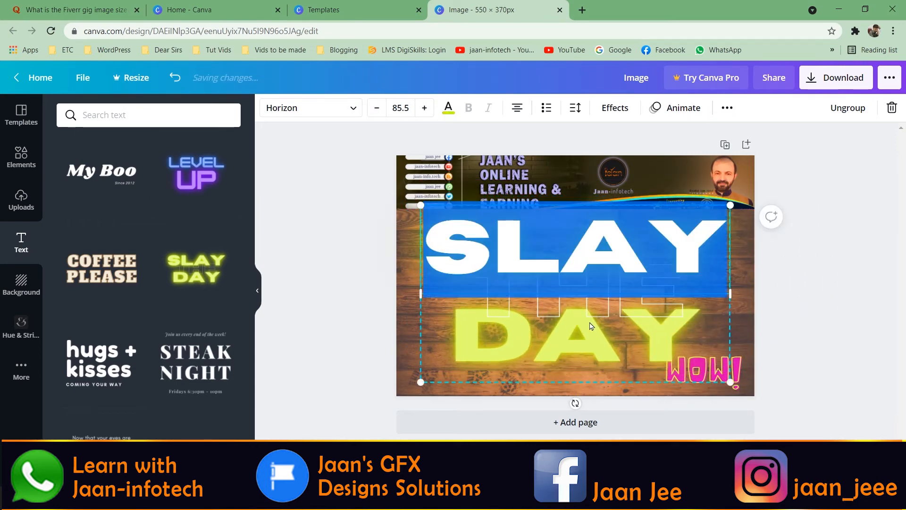
type("IMAGE")
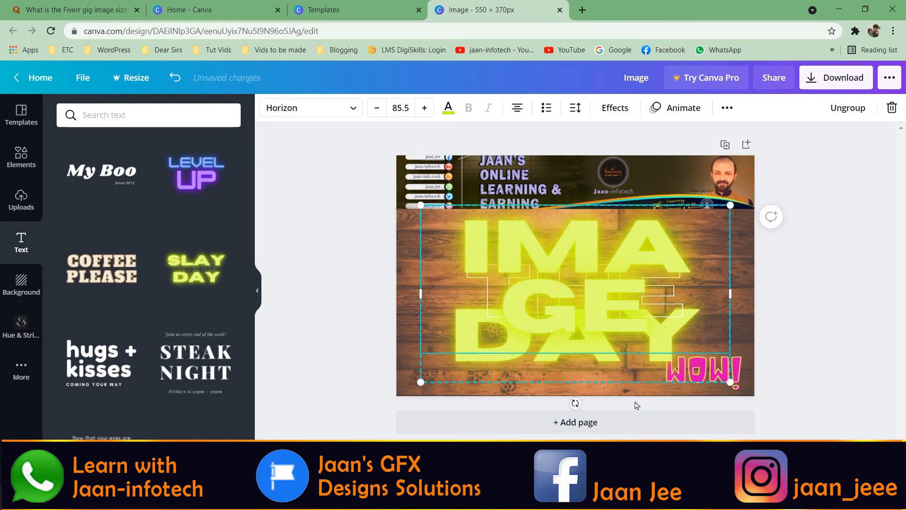
Step: Scale the neon text group down to font size 32.7 and widen it to about 476 px
left_click_drag(735, 384, 540, 273)
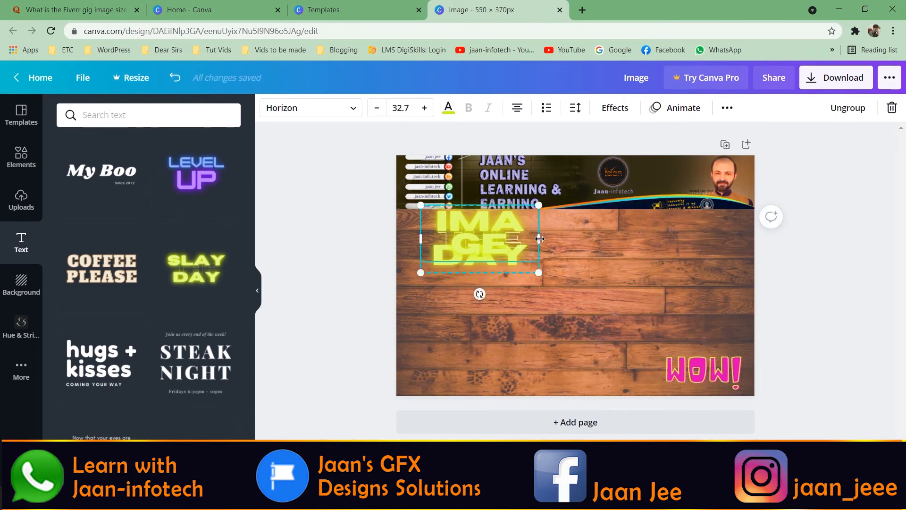
left_click_drag(540, 238, 727, 239)
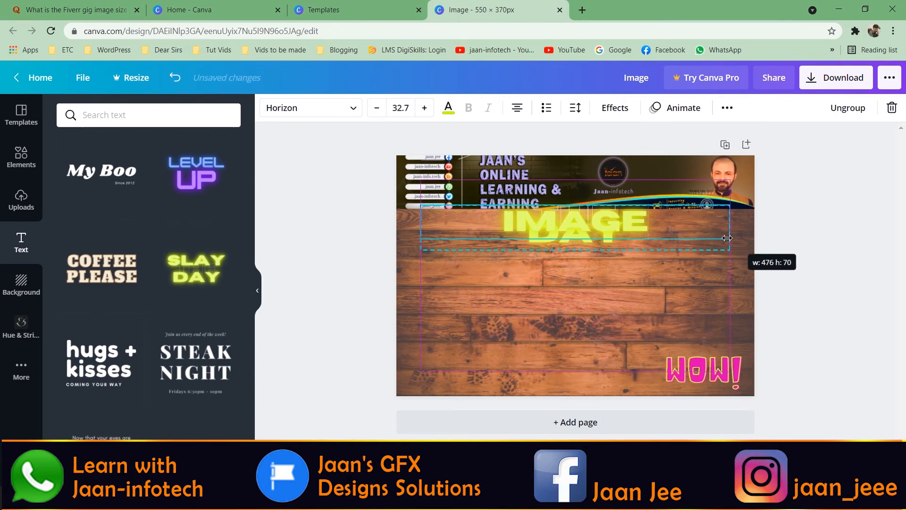
Step: Add "CROP & RESIZE" beneath the neon word "IMAGE" in the same text box
double_click(602, 231)
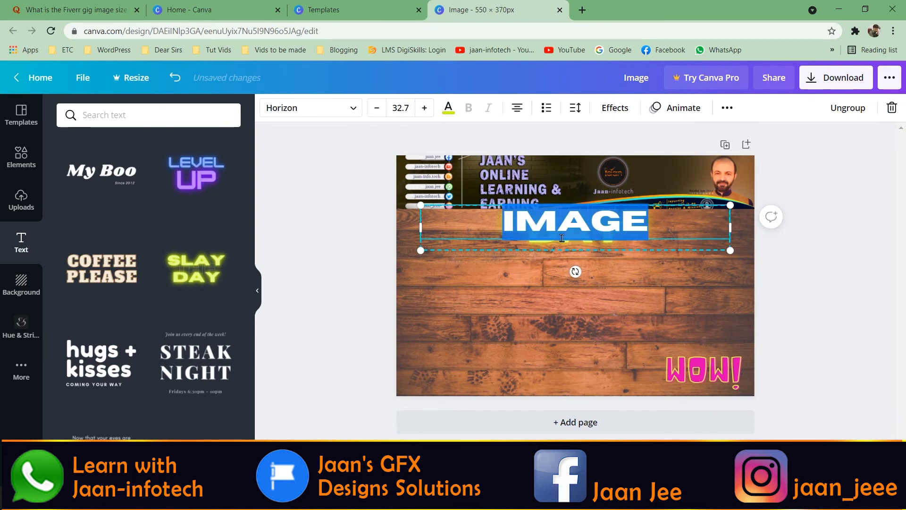
left_click(650, 223)
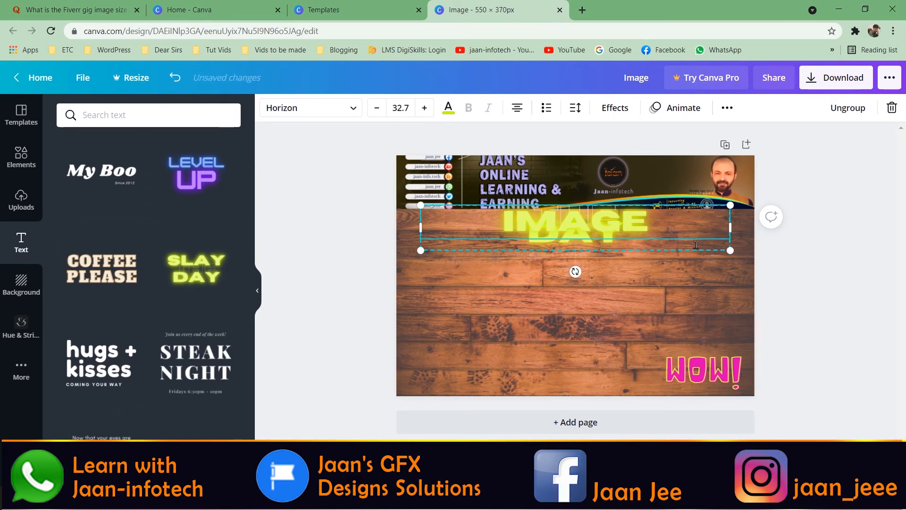
key("Return")
type("C")
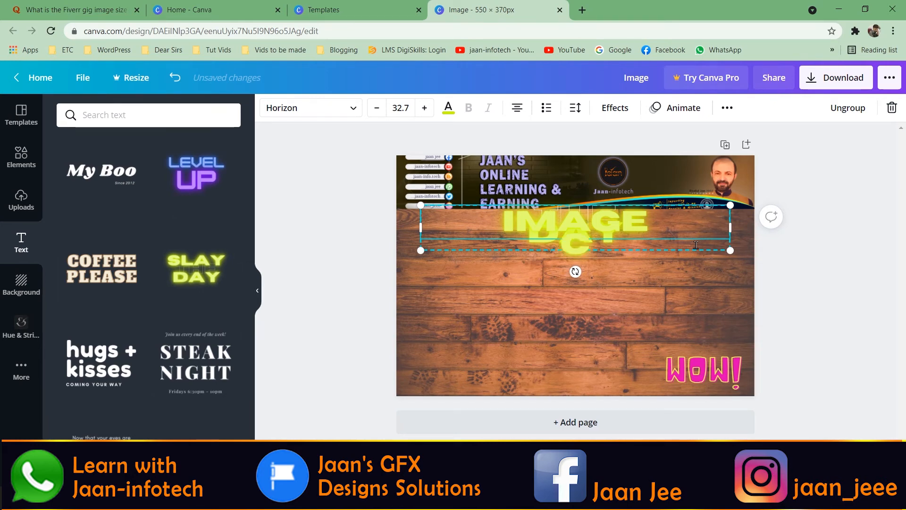
type("ROP")
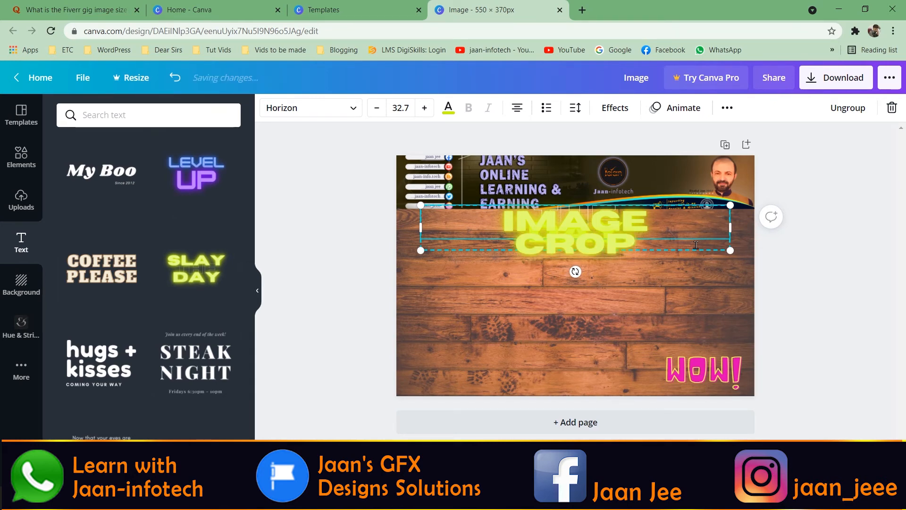
type(" &")
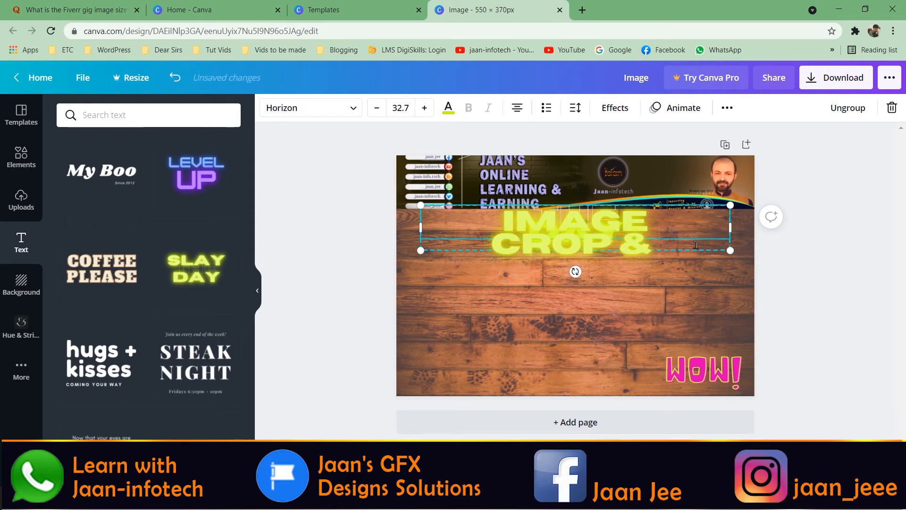
type(" RESIZE")
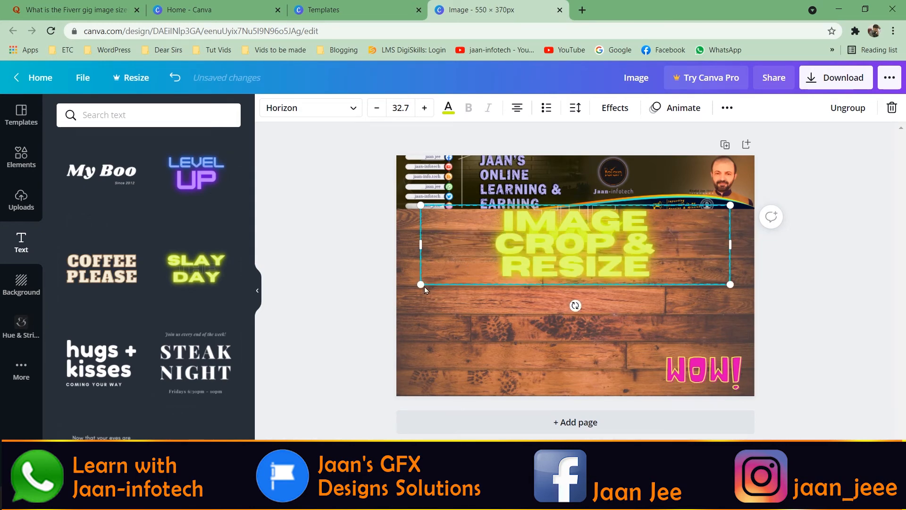
Step: Enlarge the neon text group to the full page width and move it down to the middle of the page
left_click_drag(419, 284, 371, 296)
left_click(732, 343)
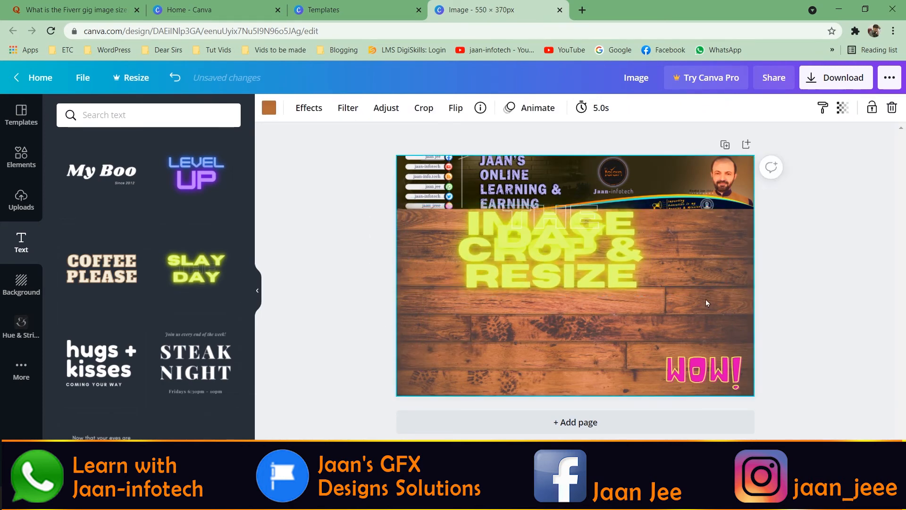
left_click_drag(623, 283, 649, 317)
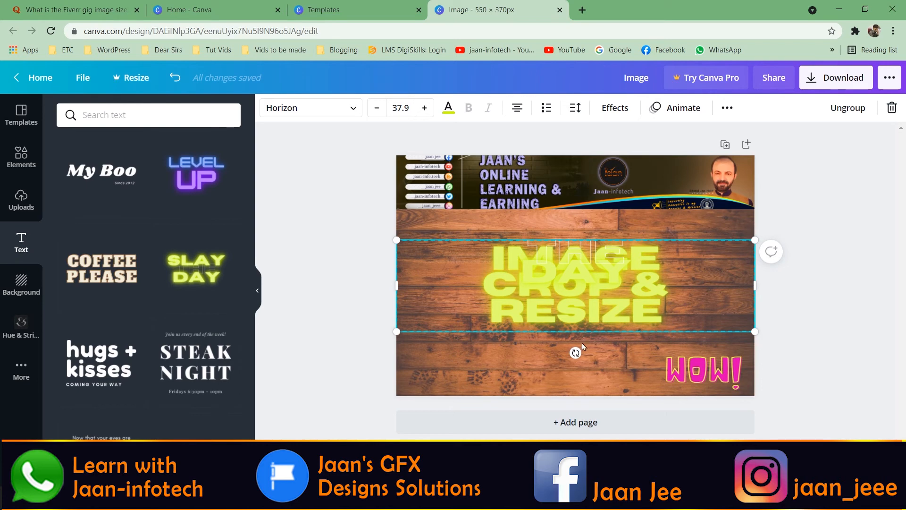
Step: Delete the neon "IMAGE CROP & RESIZE" text and clear the word "DAY" from its text box
key("Delete")
left_click(587, 282)
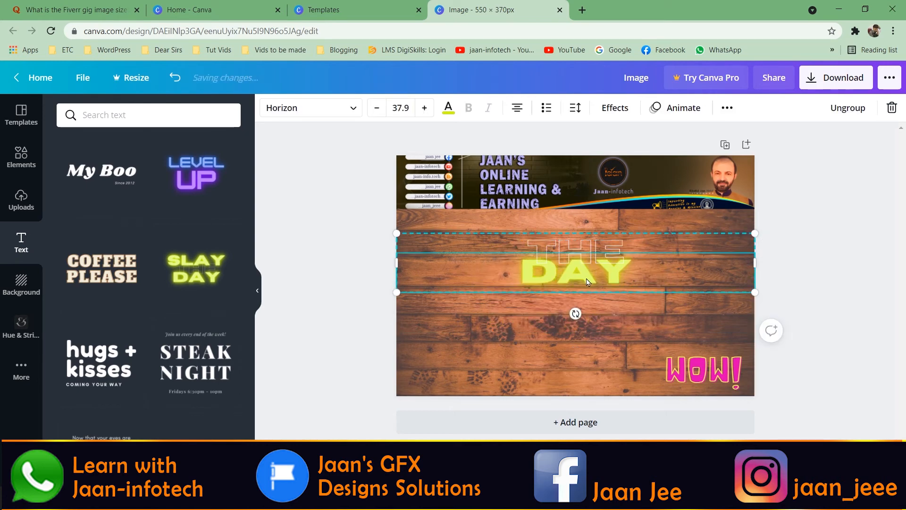
left_click(588, 278)
key("Delete")
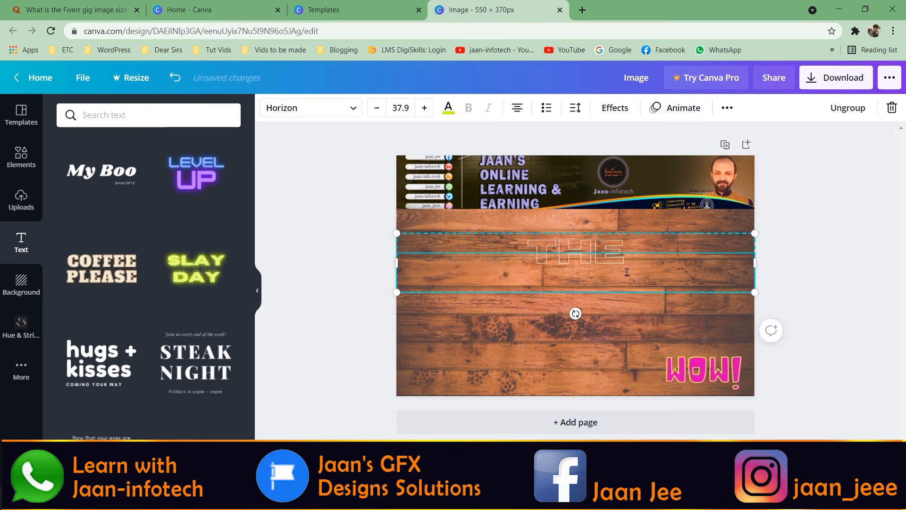
Step: Replace the outlined word "THE" with "IMAGE" and enter "CROP & RESIZE" in the emptied neon text box below it
double_click(583, 259)
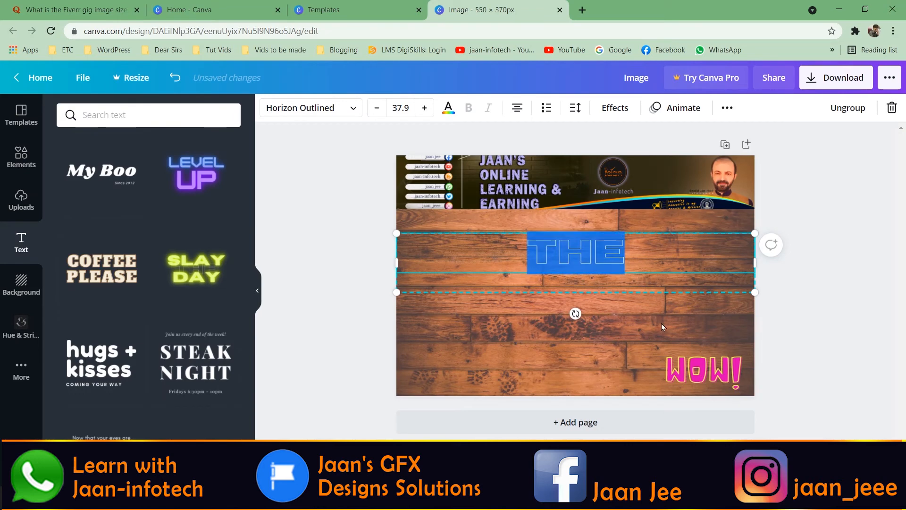
type("IMAGE")
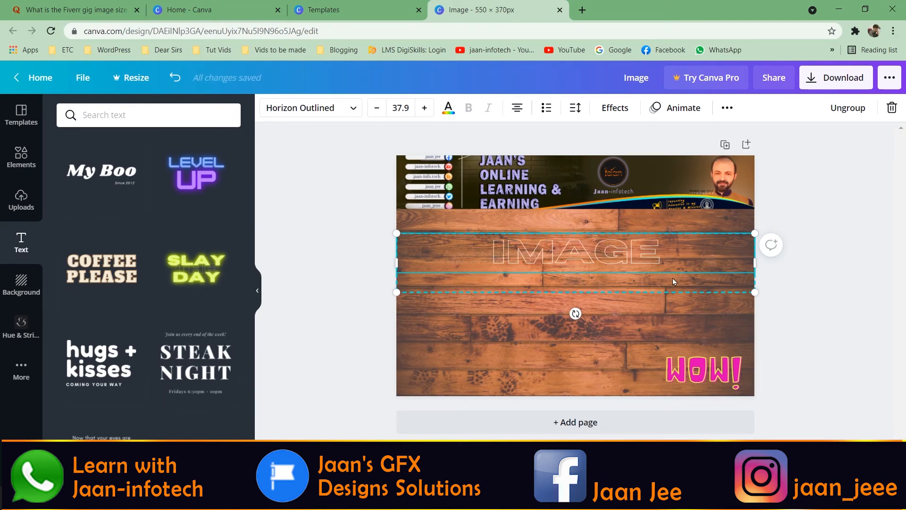
left_click(662, 285)
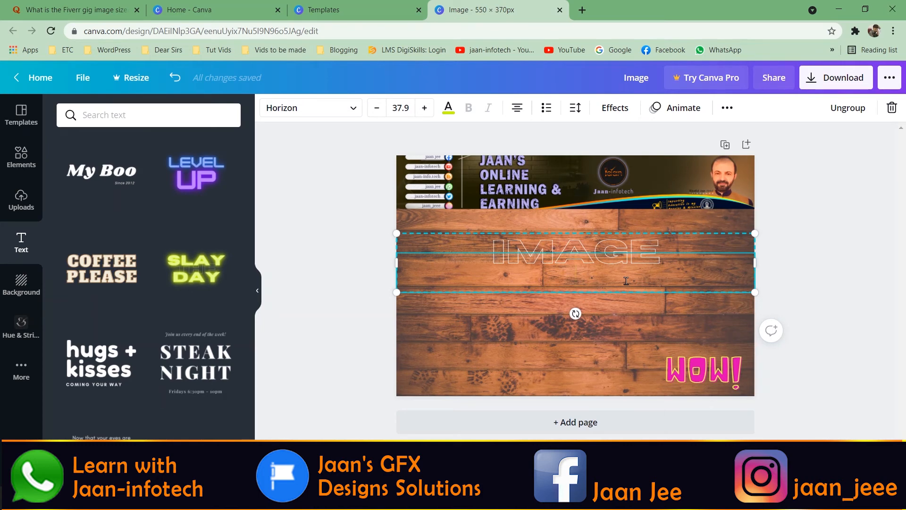
type("C")
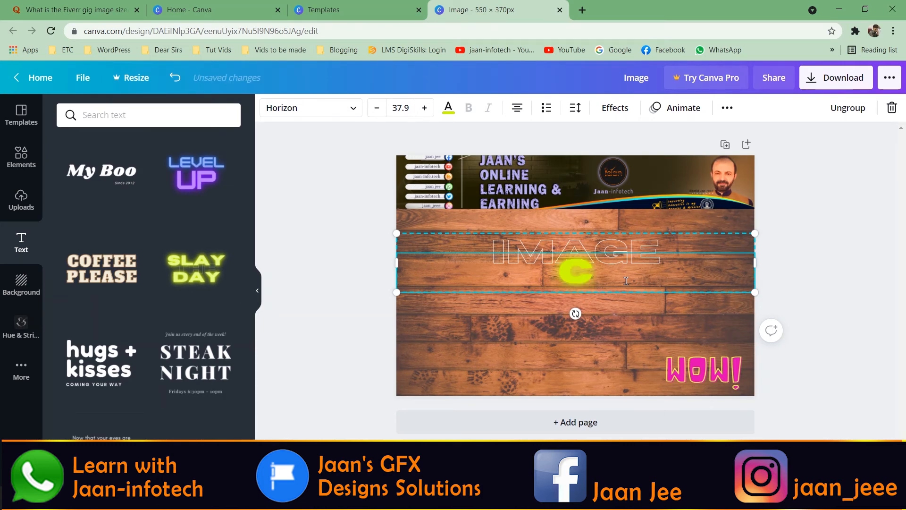
type("ROP")
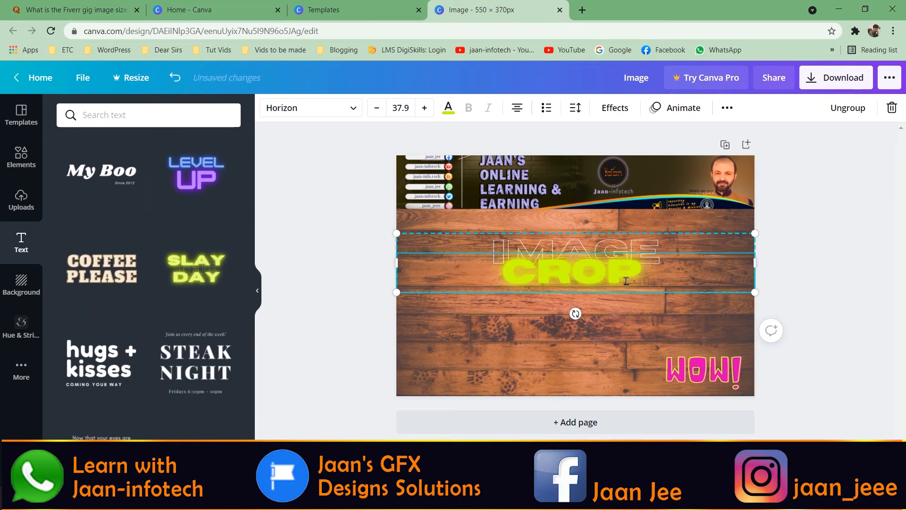
type(" &")
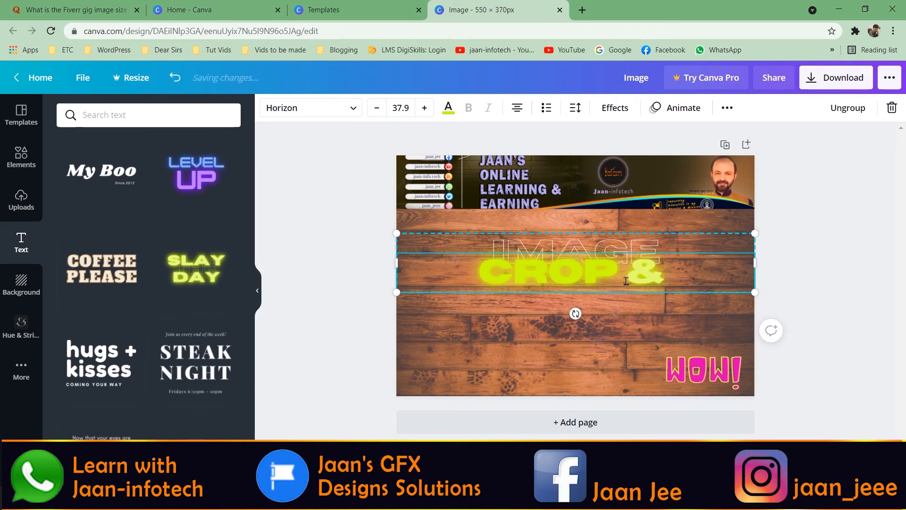
type(" RESIZE")
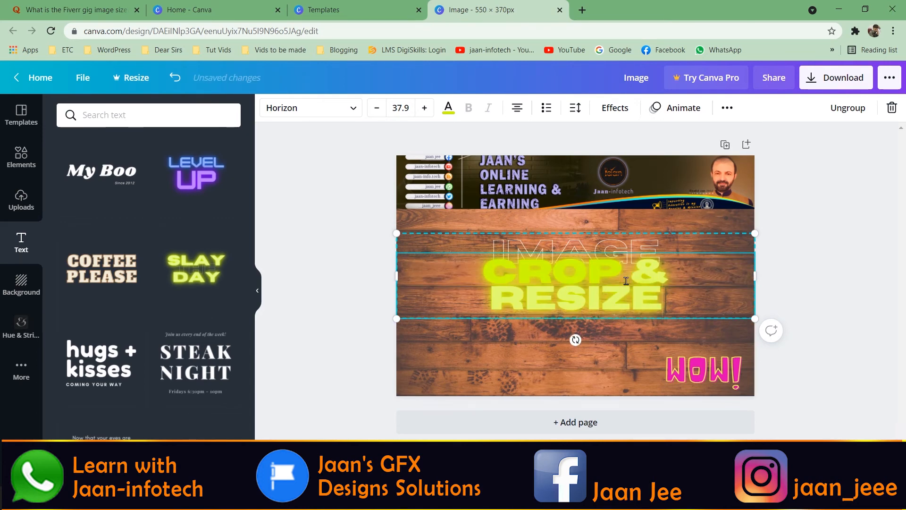
Step: Shift the "IMAGE CROP & RESIZE" text group slightly up and to the right, and deselect it
left_click(838, 390)
left_click_drag(594, 301, 622, 301)
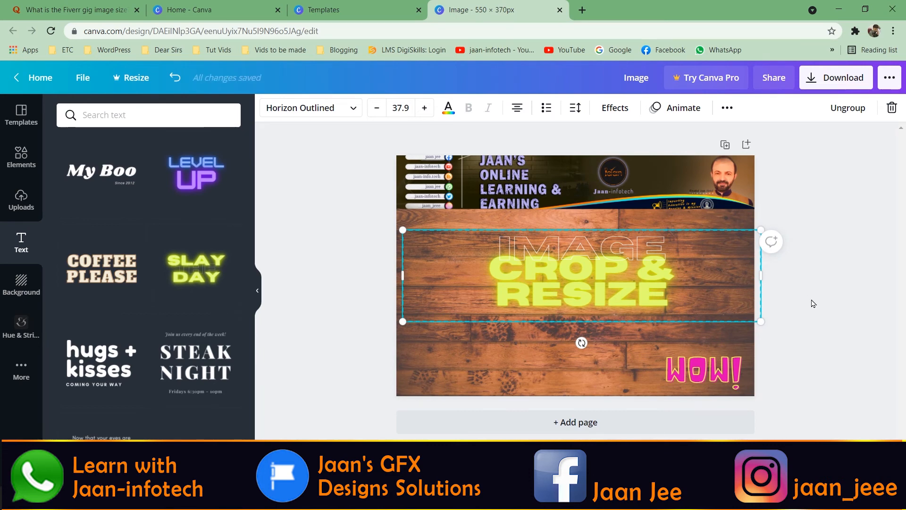
left_click(826, 317)
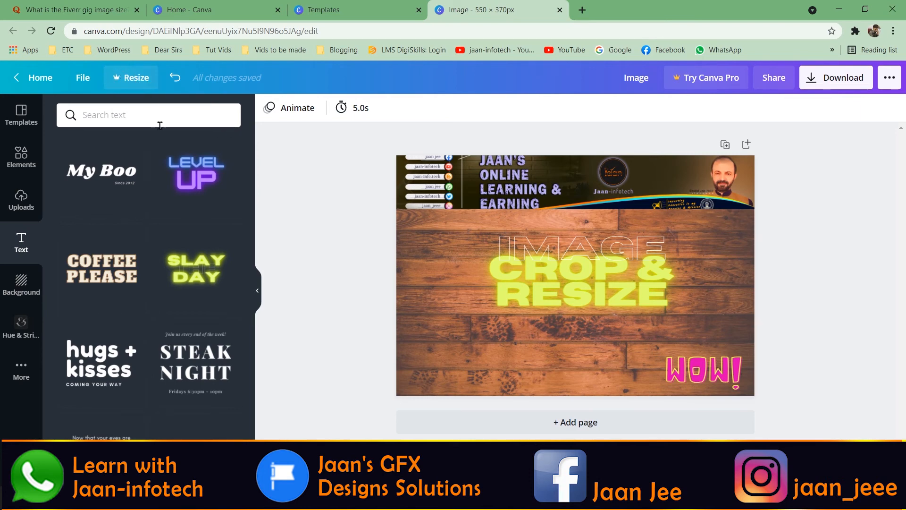
Step: Browse the ready-made text combinations for a bolder style for the word "IMAGE"
scroll(198, 199, "down", 5)
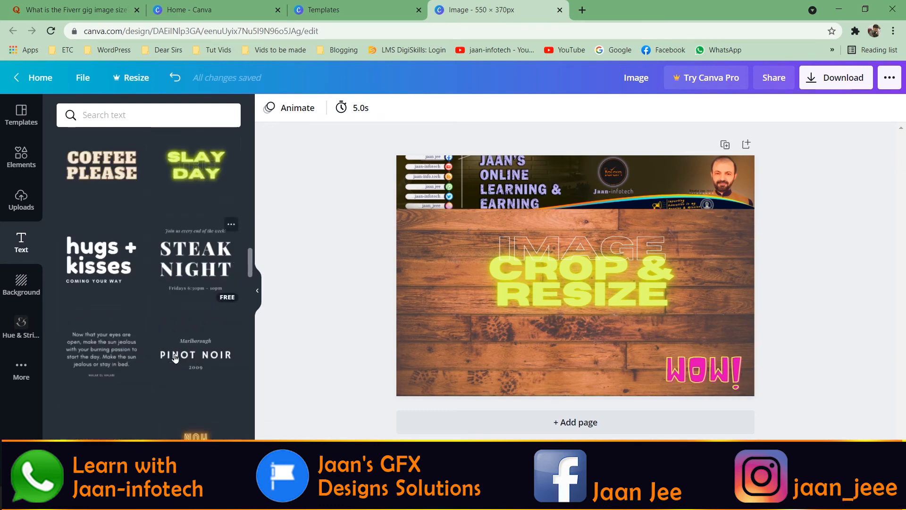
scroll(183, 307, "down", 3)
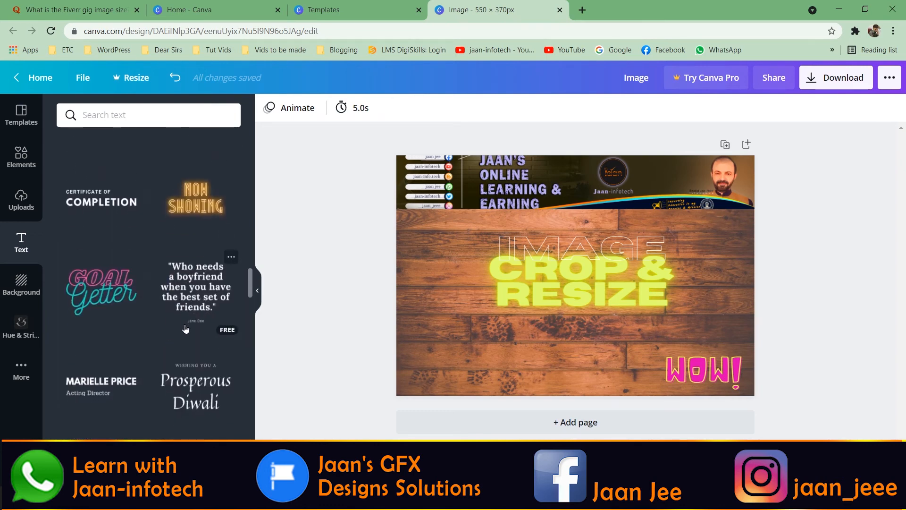
scroll(184, 327, "down", 10)
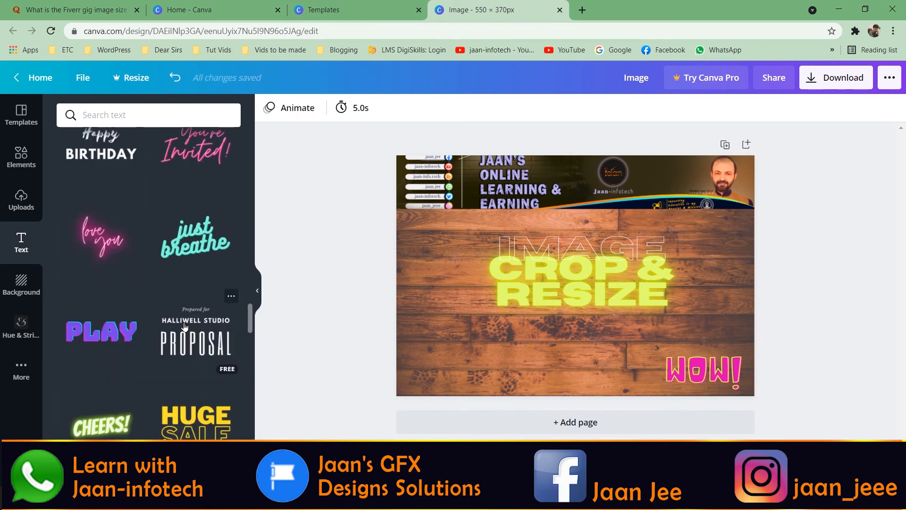
scroll(184, 326, "down", 4)
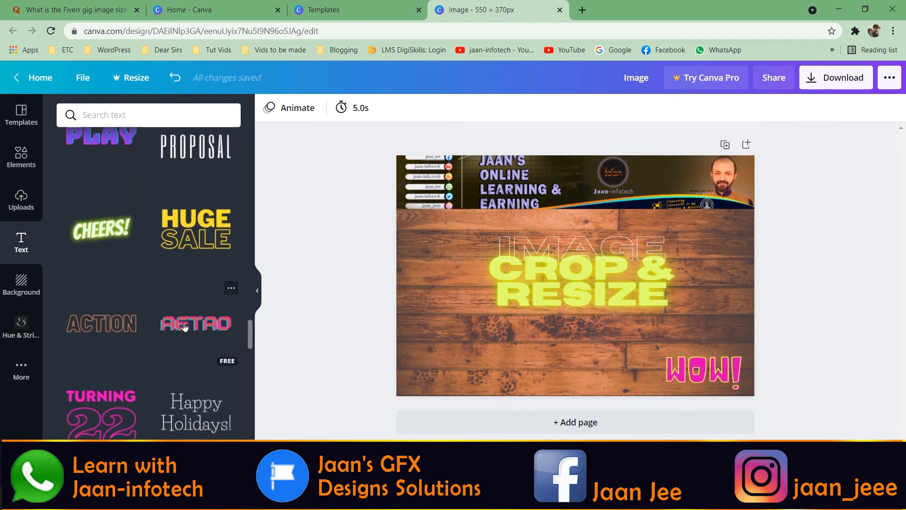
scroll(185, 326, "down", 3)
scroll(184, 327, "down", 1)
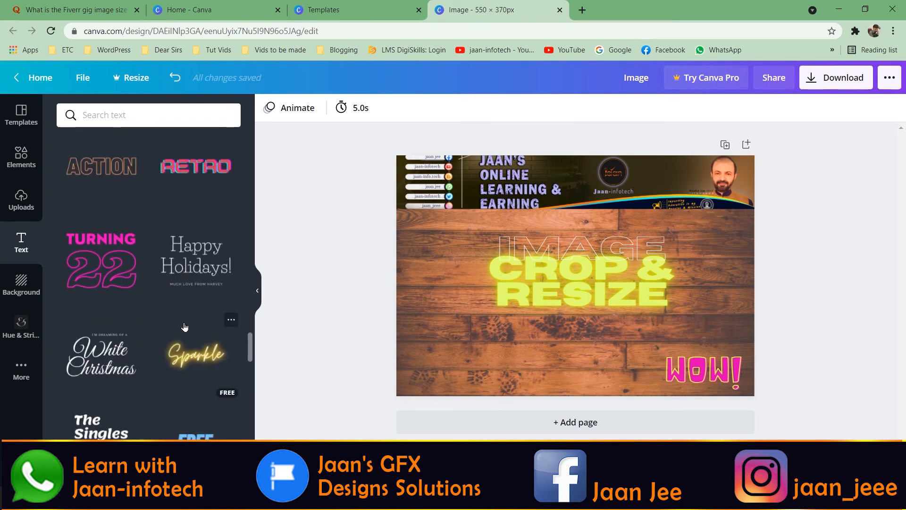
Step: Delete the outlined word "IMAGE" and move the neon "CROP & RESIZE" text down toward the "WOW!" sticker
left_click(544, 244)
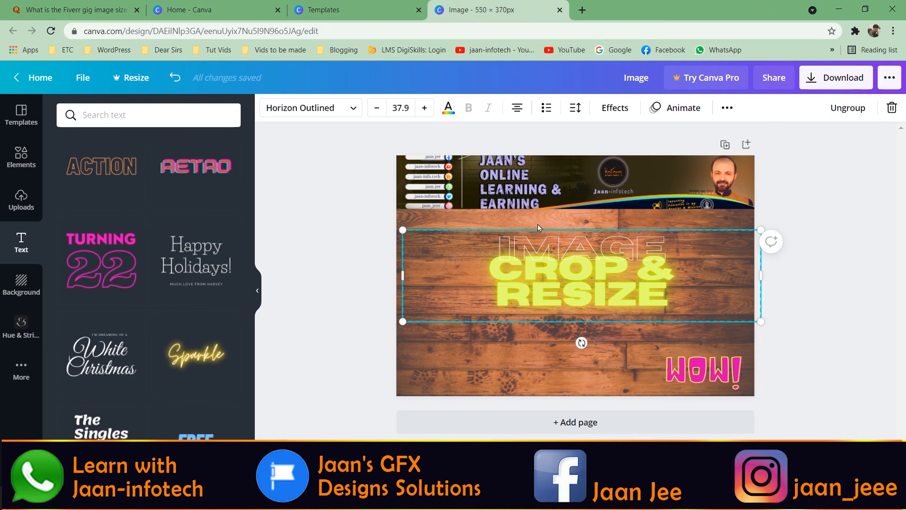
key("BackSpace")
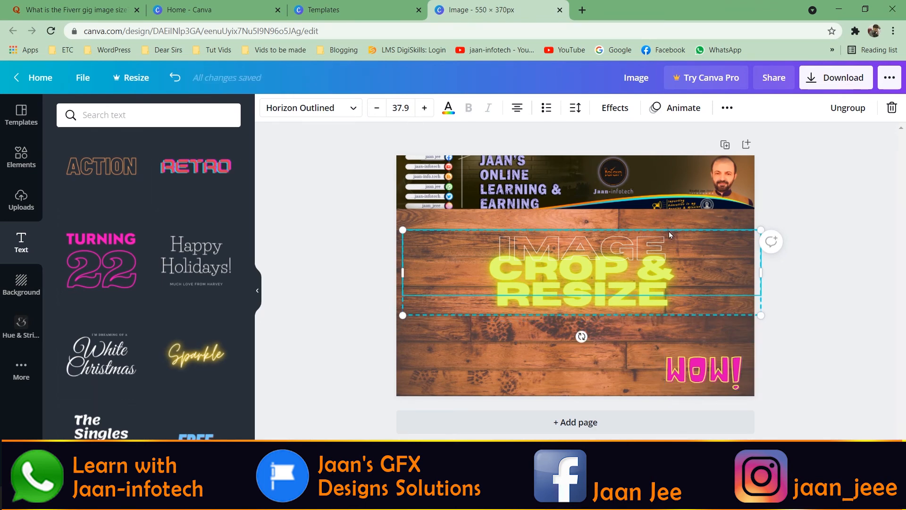
key("Delete")
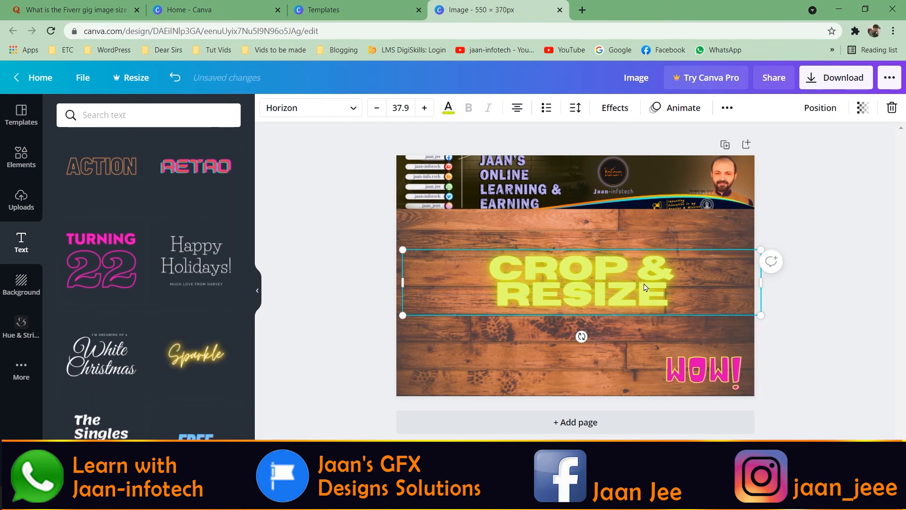
left_click_drag(657, 274, 655, 309)
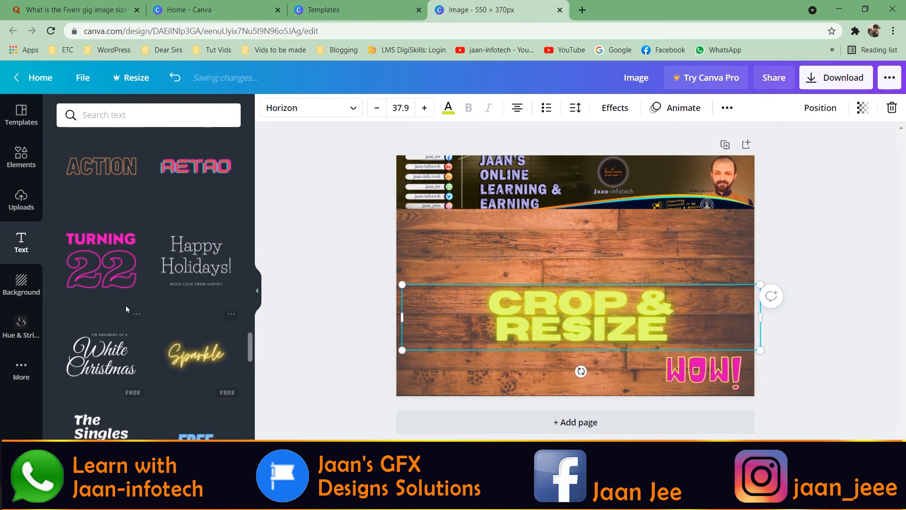
Step: Add the pink "TURNING 22" text combination to the page below the banner and clear its number "22"
left_click_drag(117, 250, 502, 244)
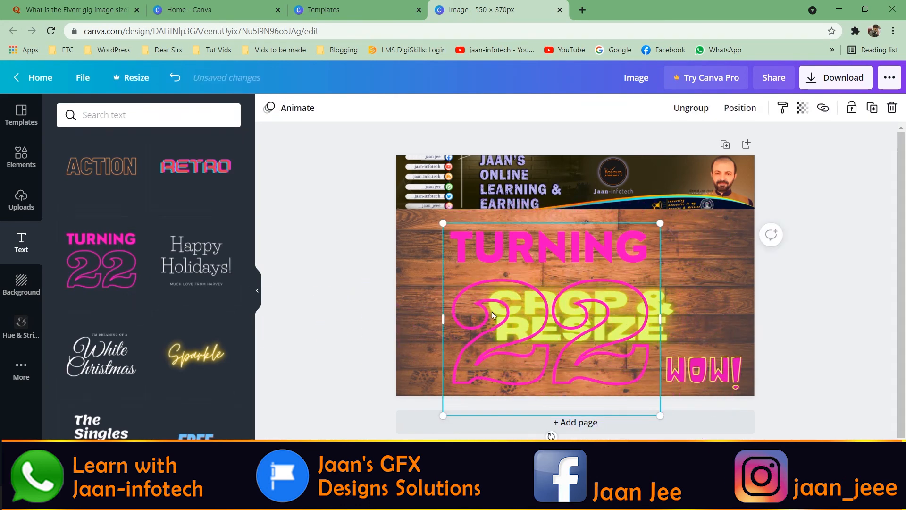
left_click(459, 304)
left_click(461, 302)
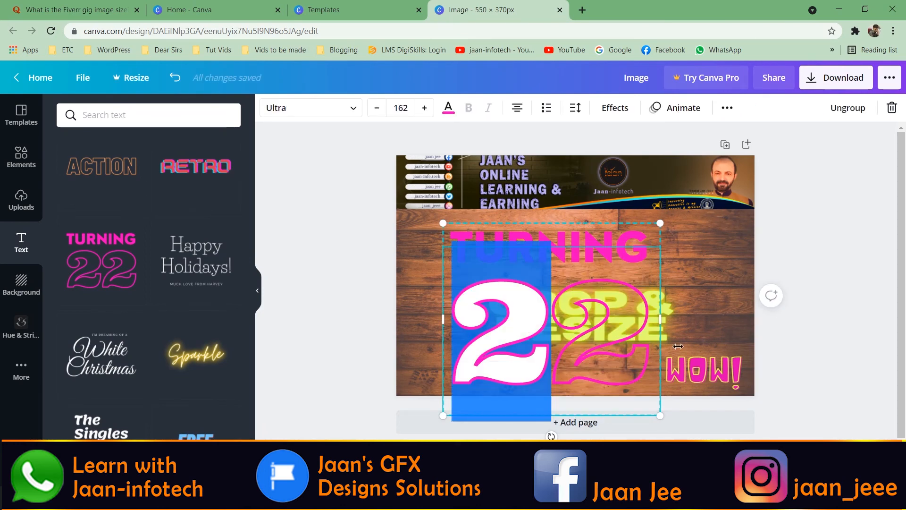
key("ctrl+a")
key("BackSpace")
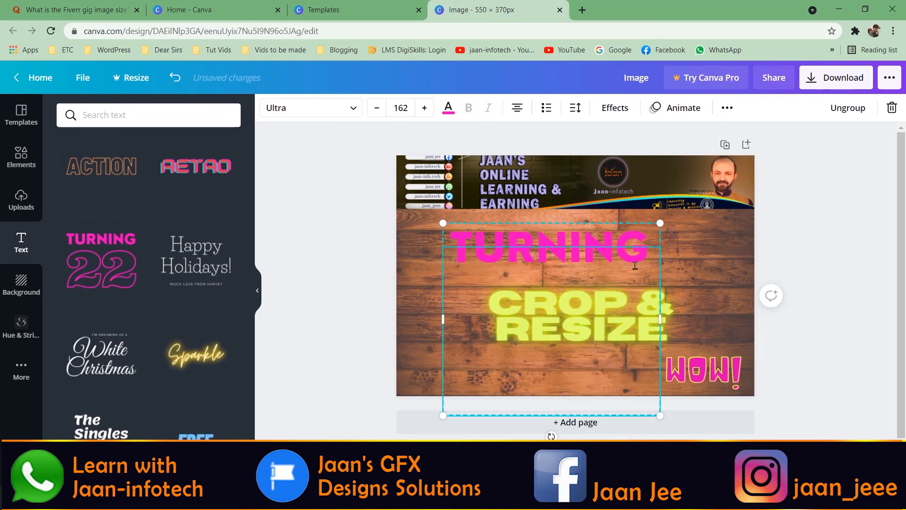
Step: Replace the pink word "TURNING" with "IMAGE"
left_click(620, 242)
left_click(620, 241)
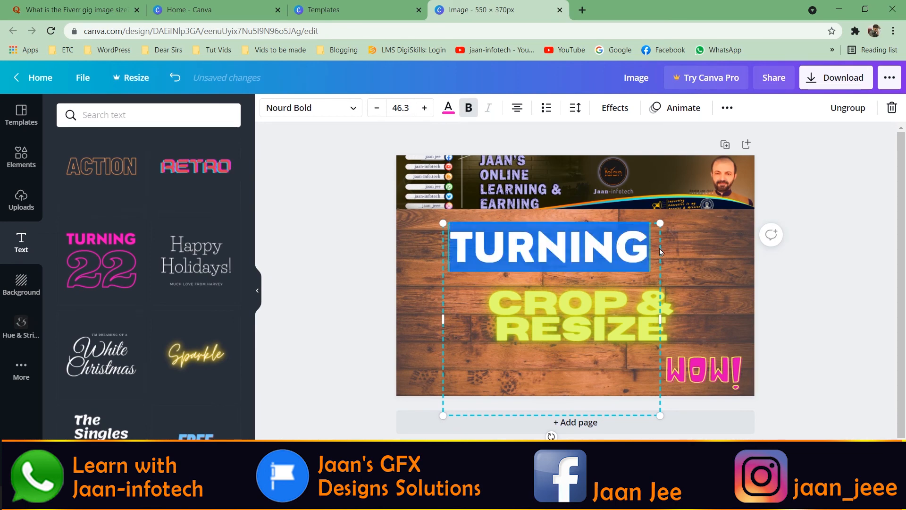
type("IMAGE")
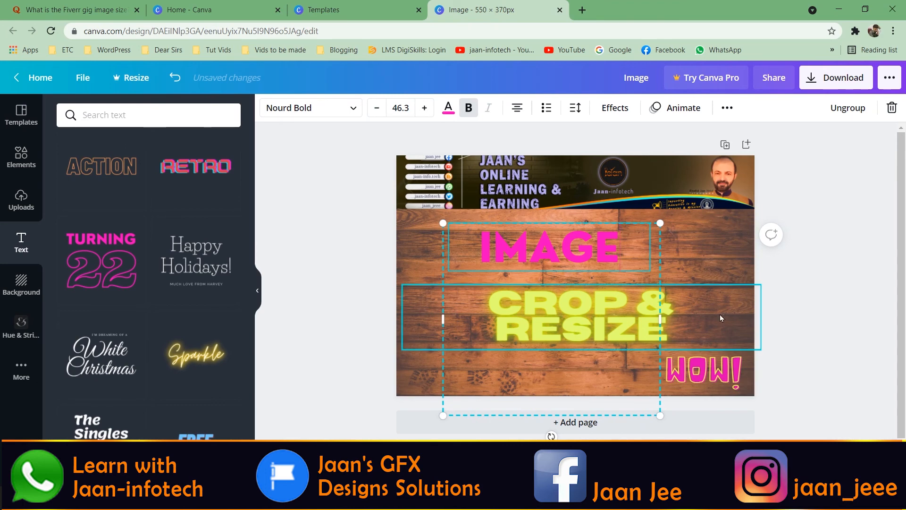
Step: Enlarge the neon "CROP & RESIZE" text to font size 52.9 and move it up just beneath the pink "IMAGE"
left_click(734, 327)
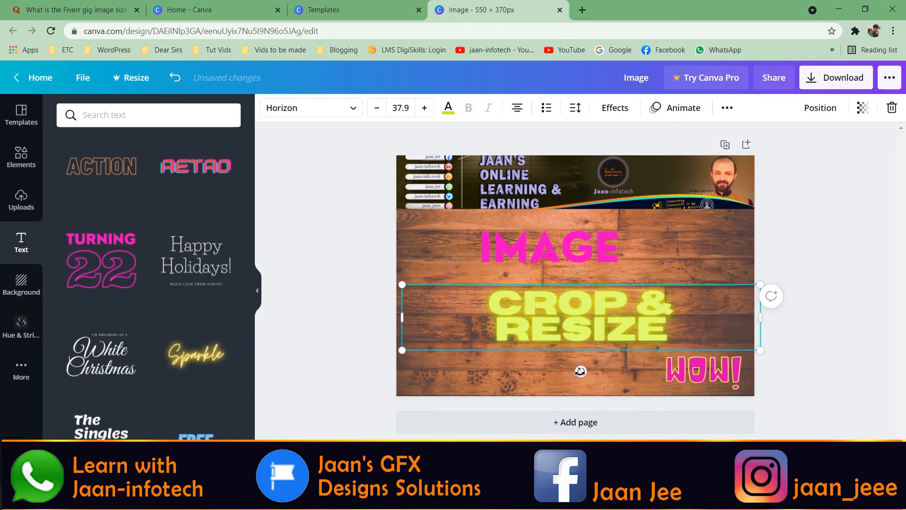
left_click_drag(402, 351, 328, 364)
left_click_drag(756, 368, 824, 397)
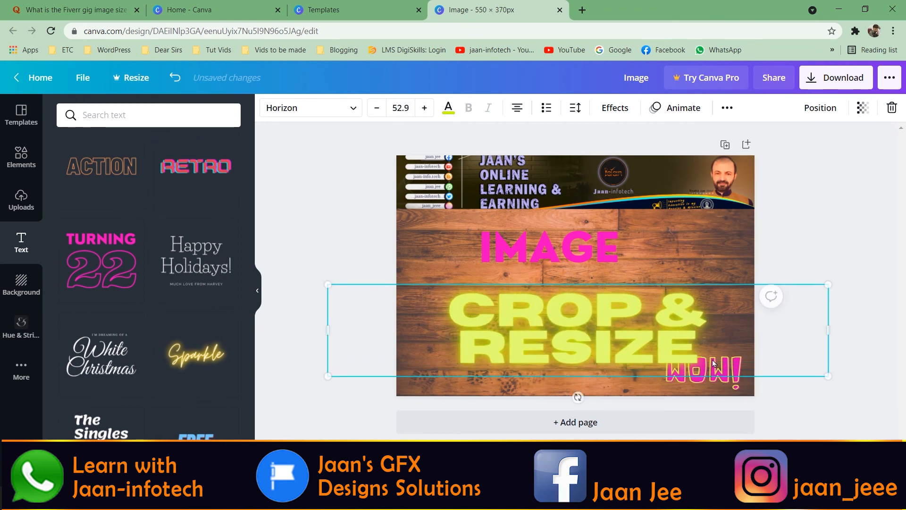
left_click_drag(676, 327, 664, 311)
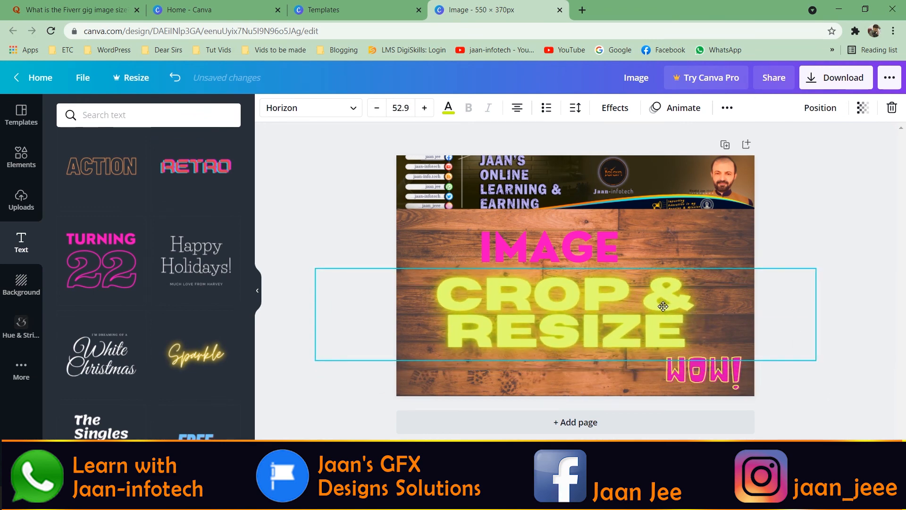
left_click(818, 213)
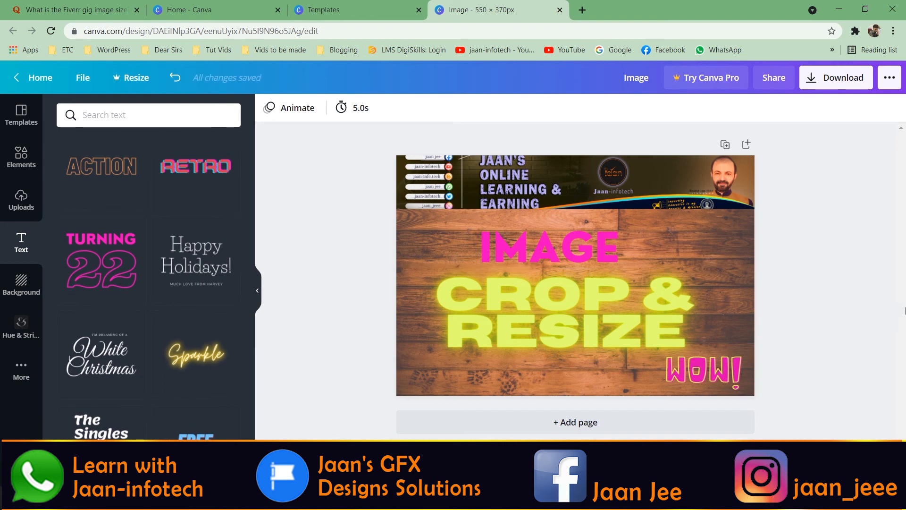
Step: Download the finished design with JPG as the file type
left_click(841, 84)
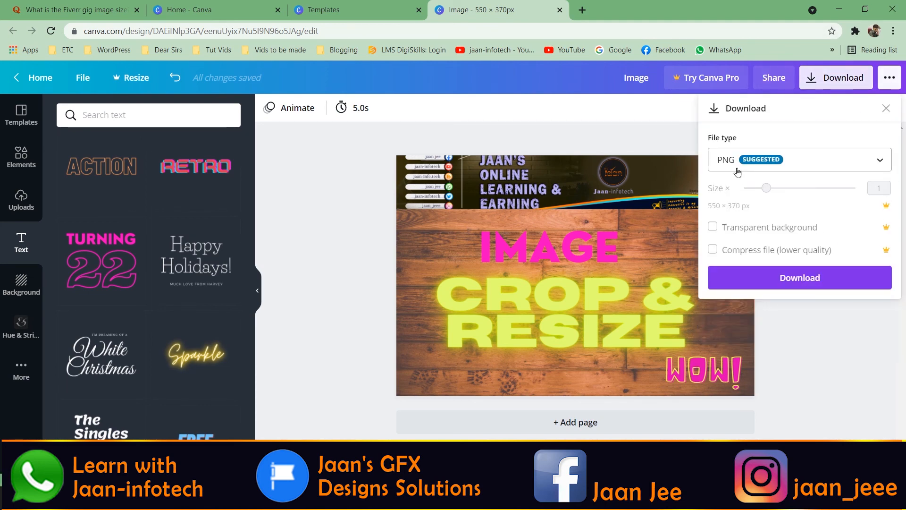
left_click(822, 160)
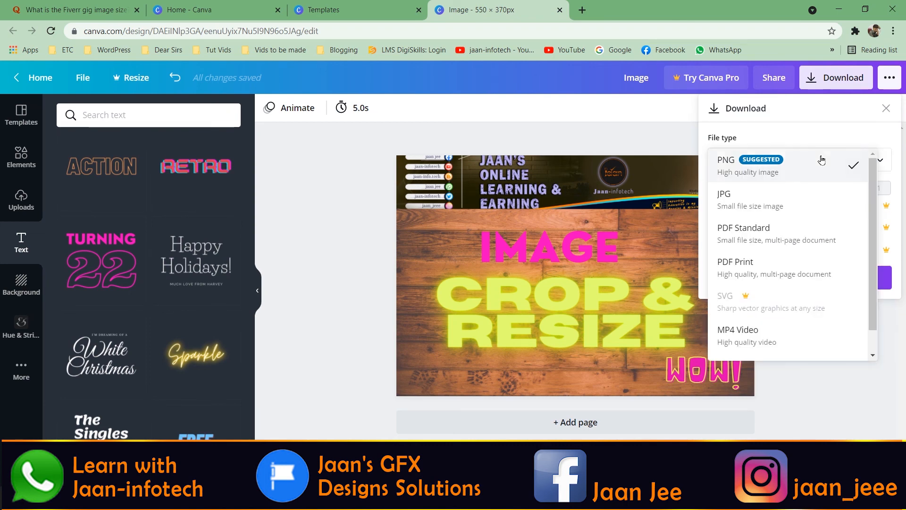
left_click(742, 200)
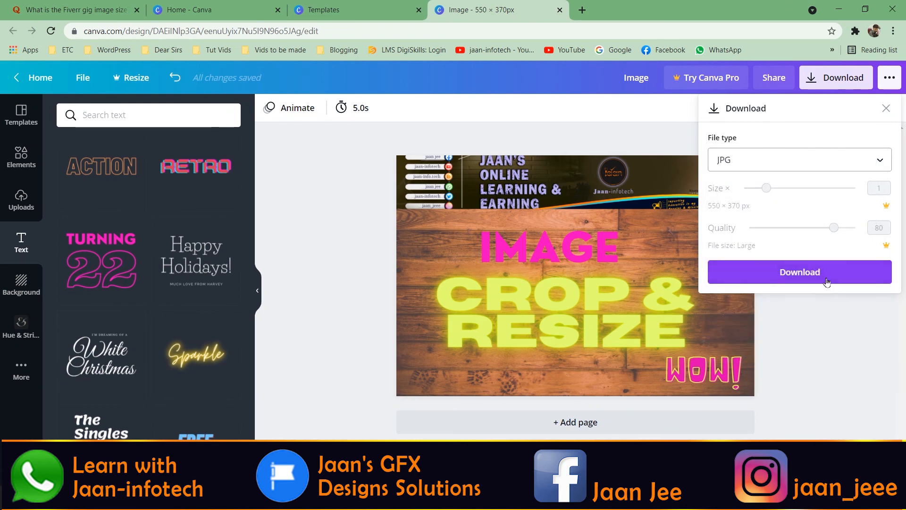
left_click(810, 275)
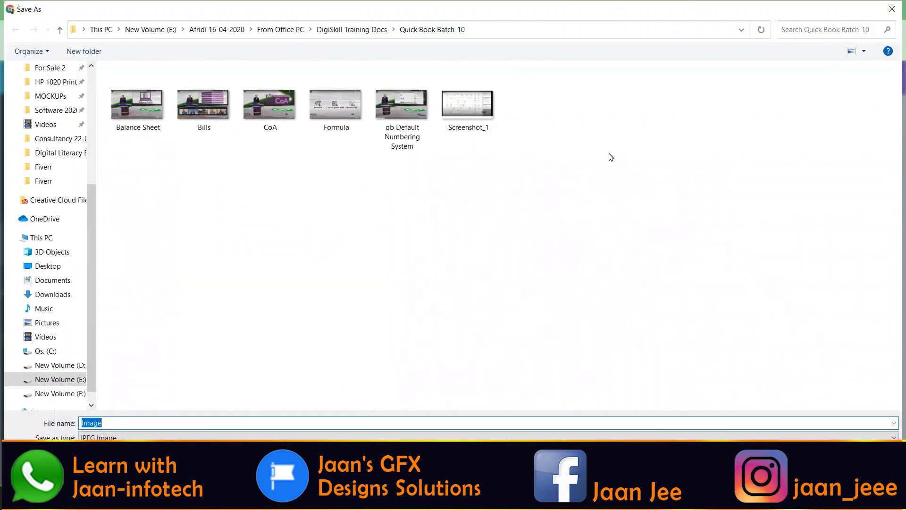
Step: Save the image as "Canva" on drive E: in YTC 01-01-2021 > THUMBNAILS > Fiverr, and dismiss the Canva Pro offer
left_click(65, 380)
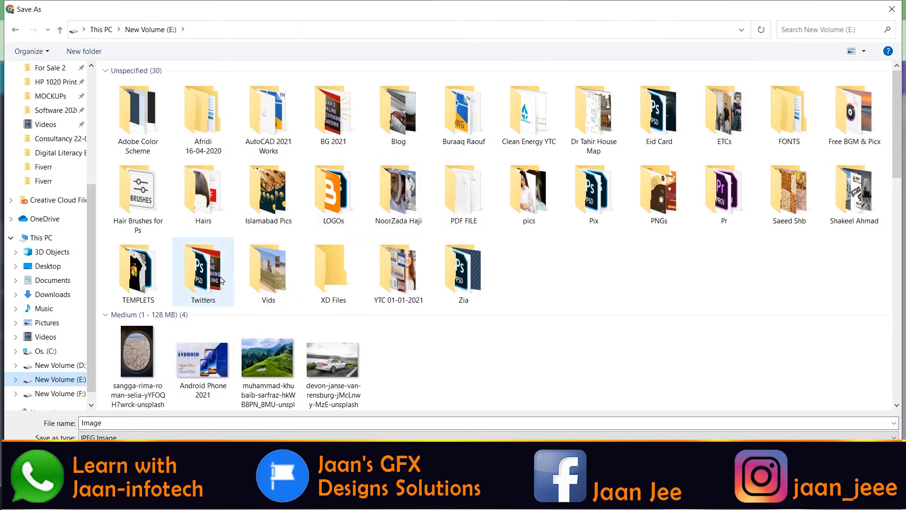
double_click(408, 282)
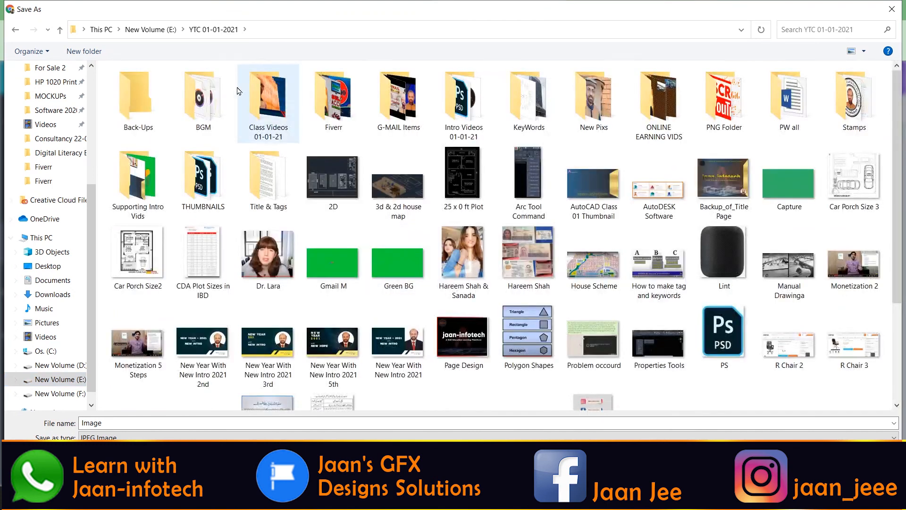
left_click(336, 111)
double_click(225, 185)
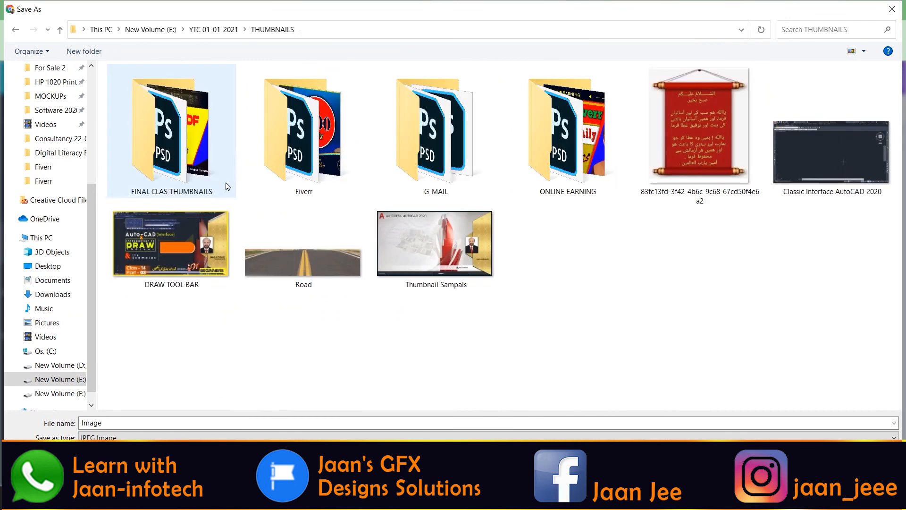
left_click(304, 152)
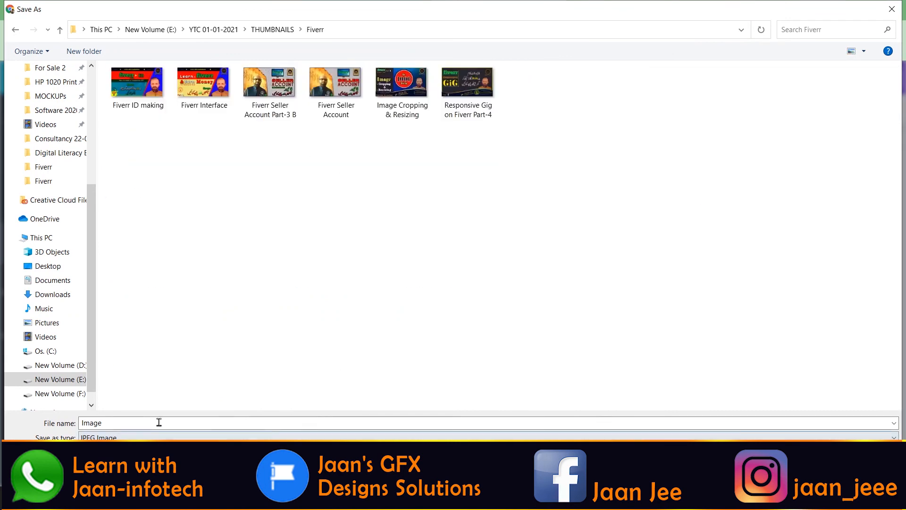
double_click(157, 423)
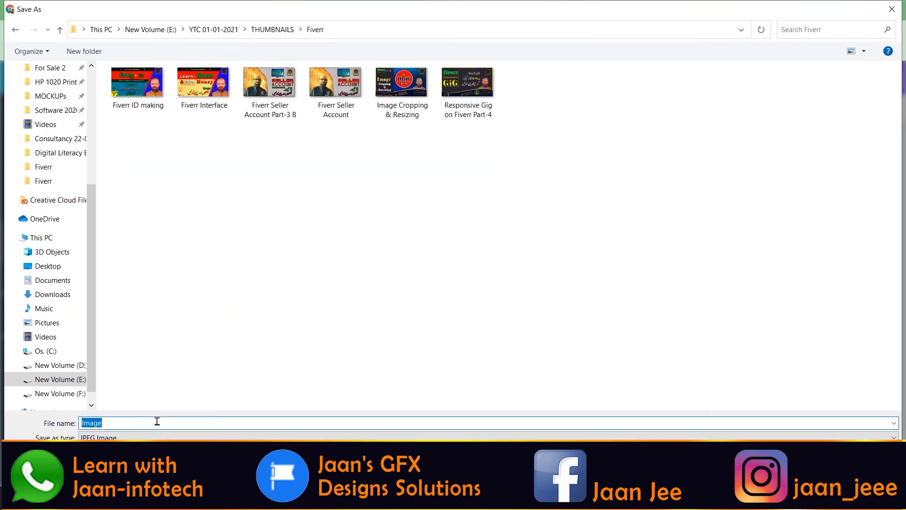
type("Canva")
key("Return")
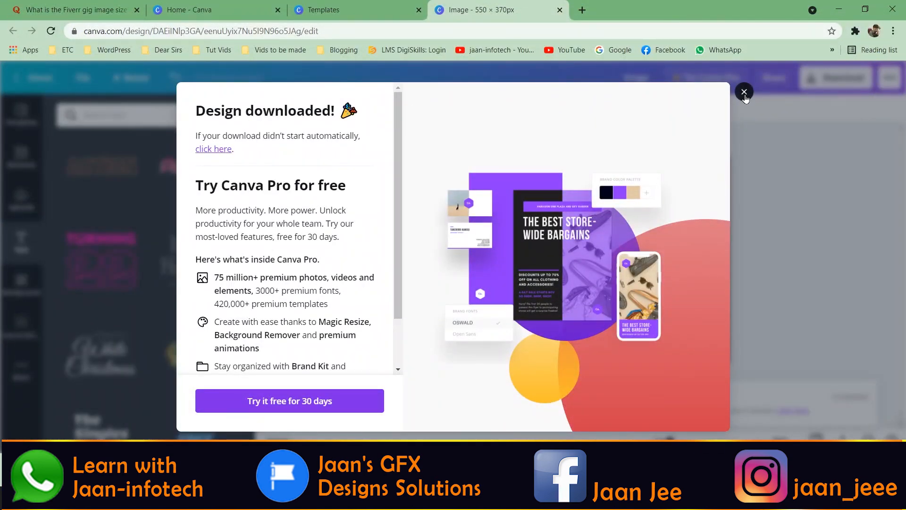
left_click(745, 92)
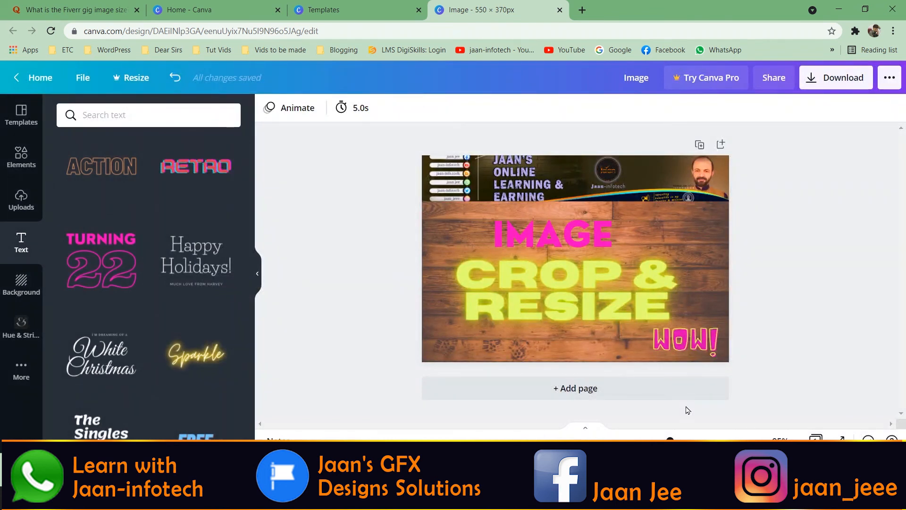